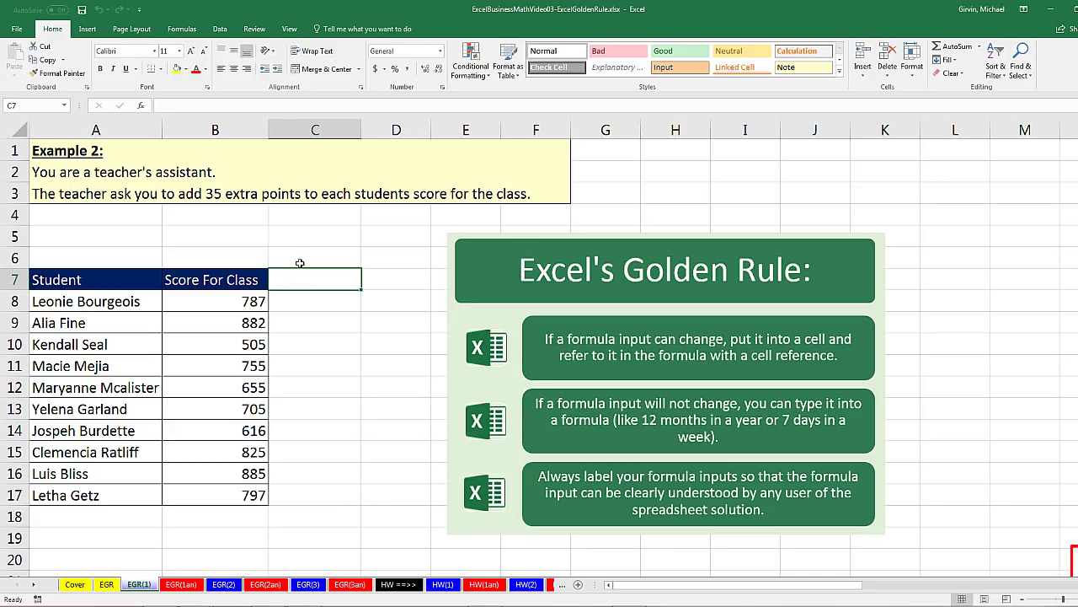
Enter the column heading "Score After Extra Credit" in cell C7 and wrap its text.
text(Score Af)
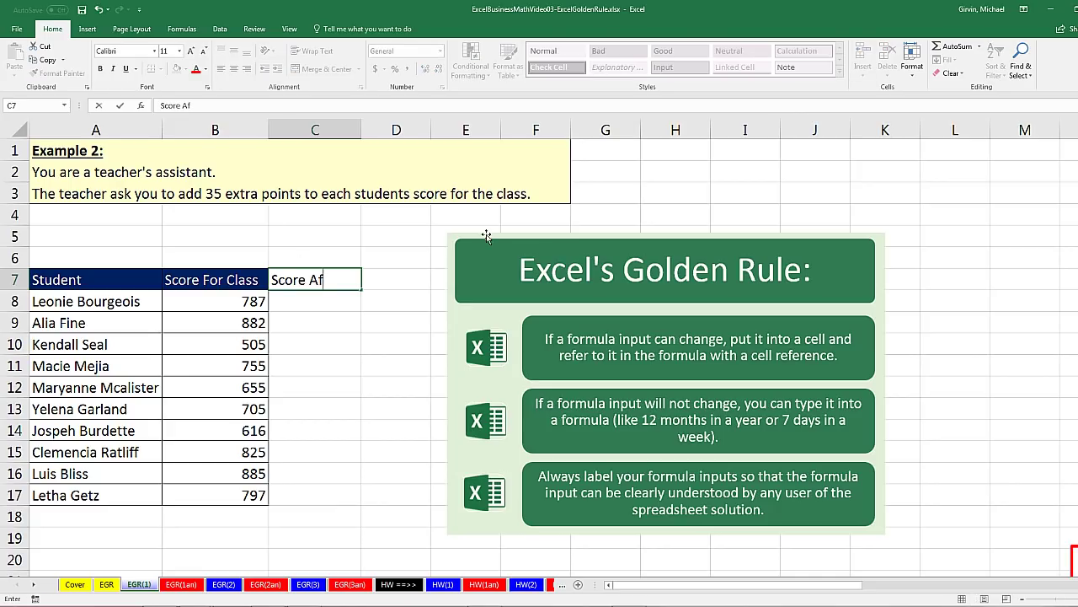
text(ter Extra Credit)
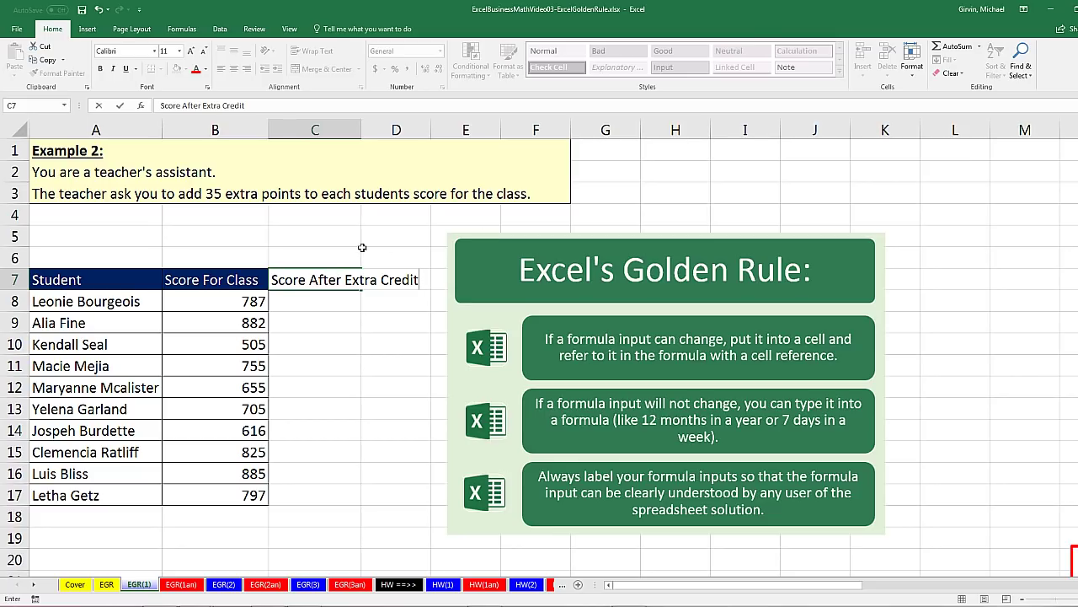
key(ctrl+Return)
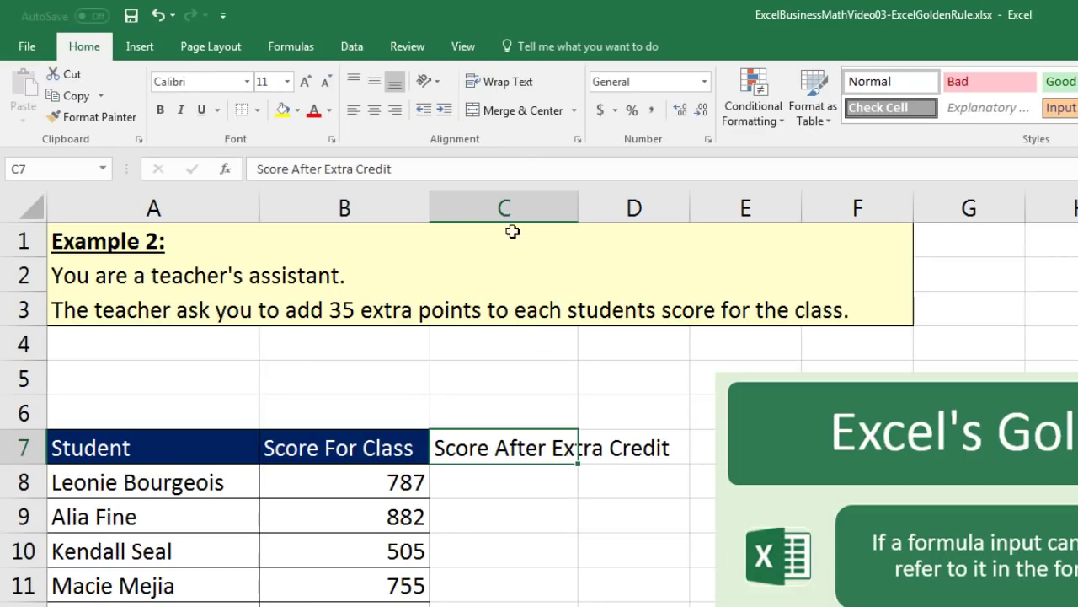
click(524, 84)
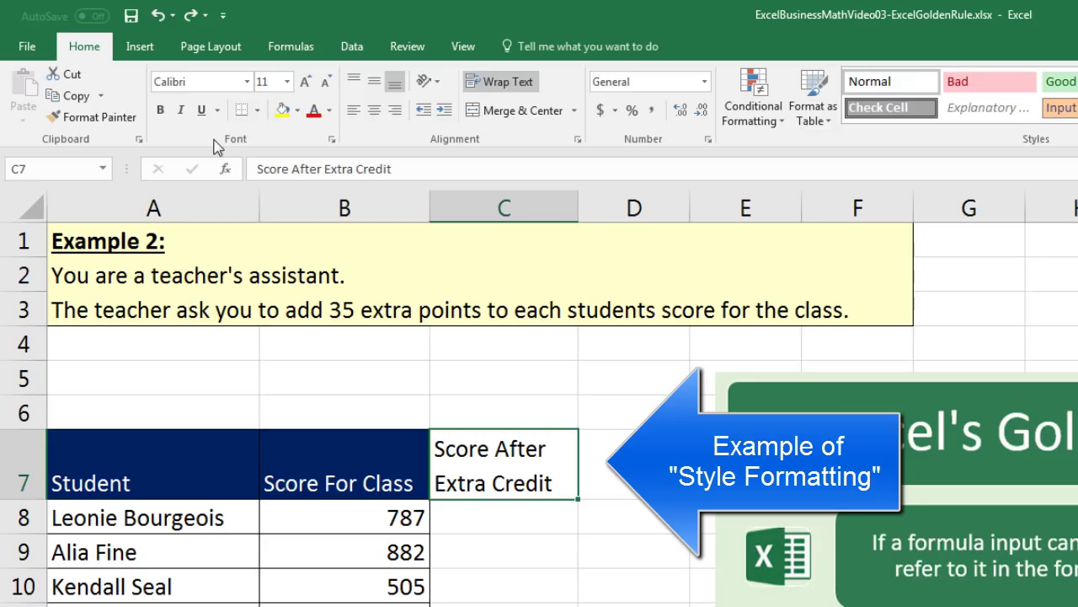
Format the heading in C7 to match its neighbours with a dark blue fill, white text and all borders.
click(298, 110)
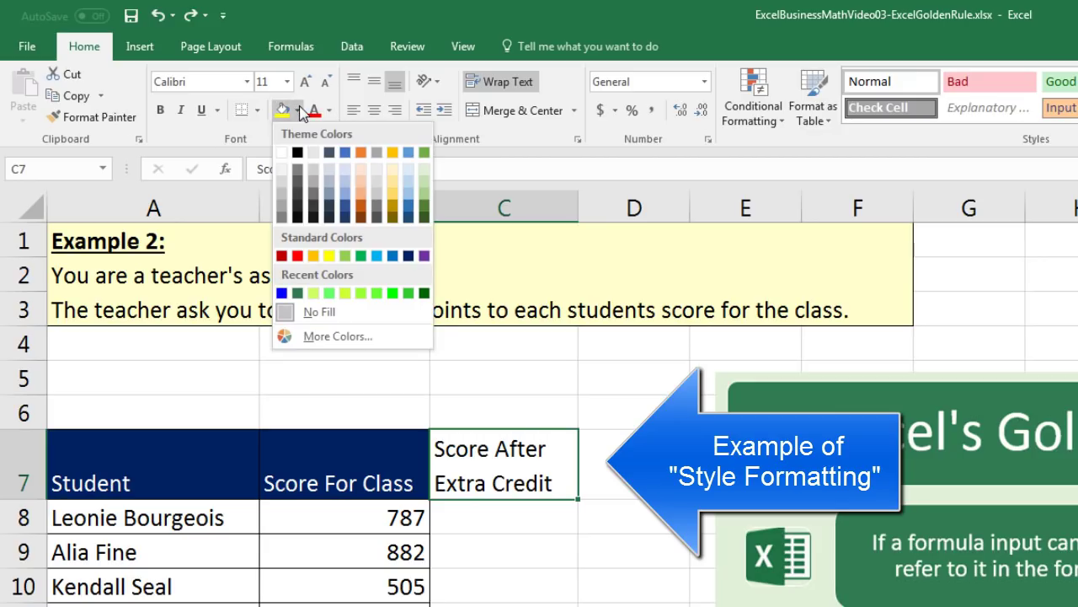
click(408, 256)
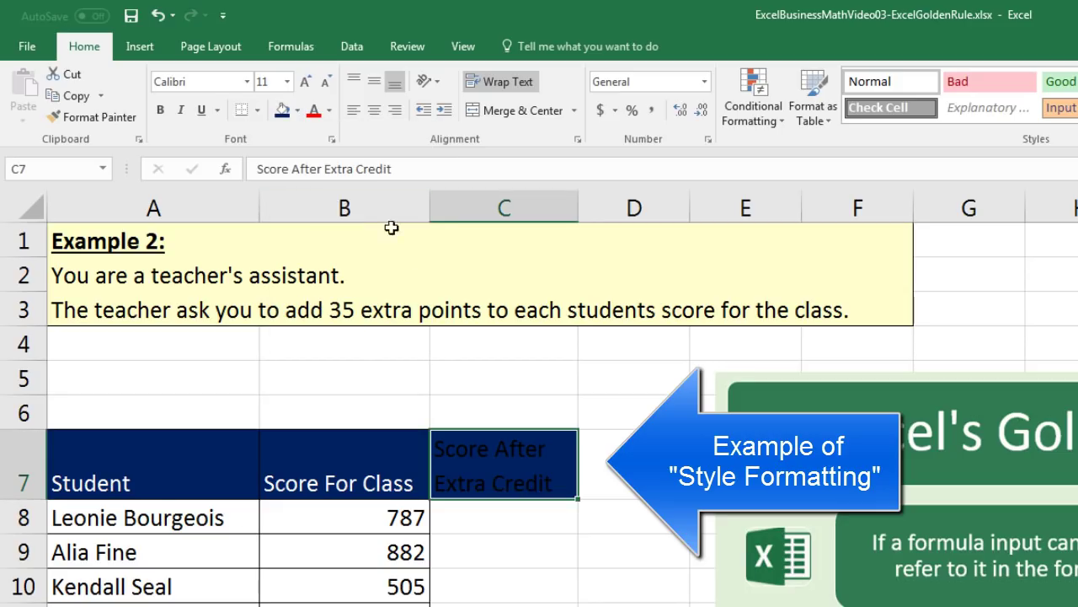
click(331, 112)
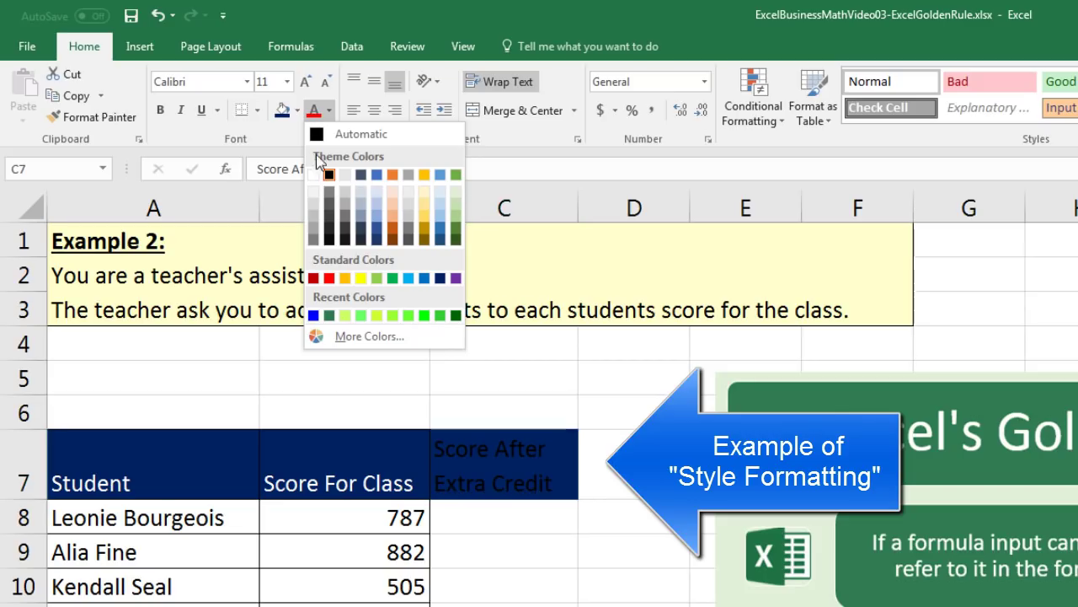
click(315, 175)
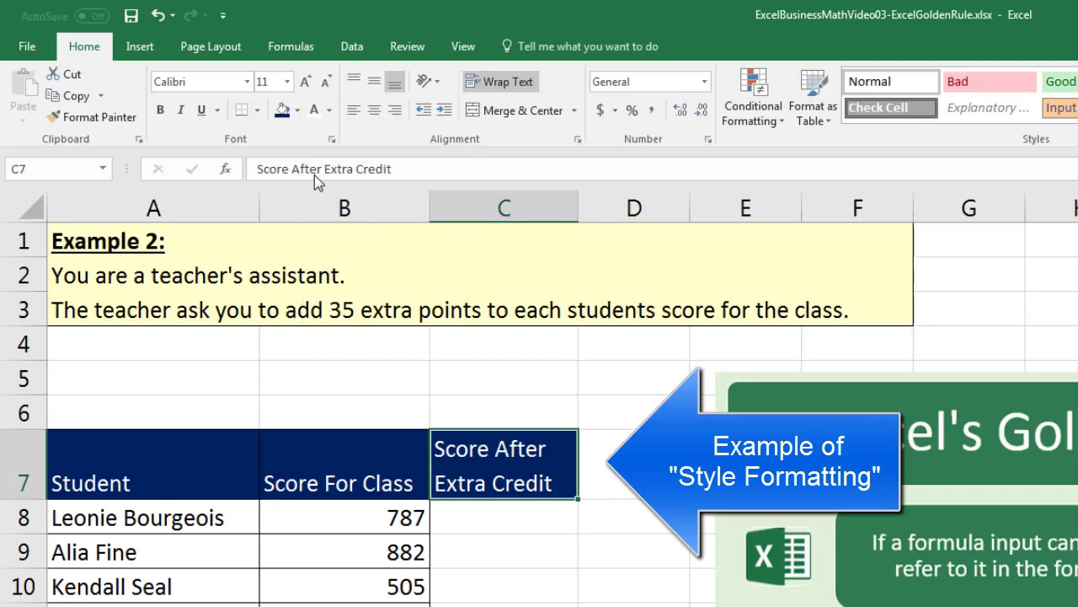
click(257, 111)
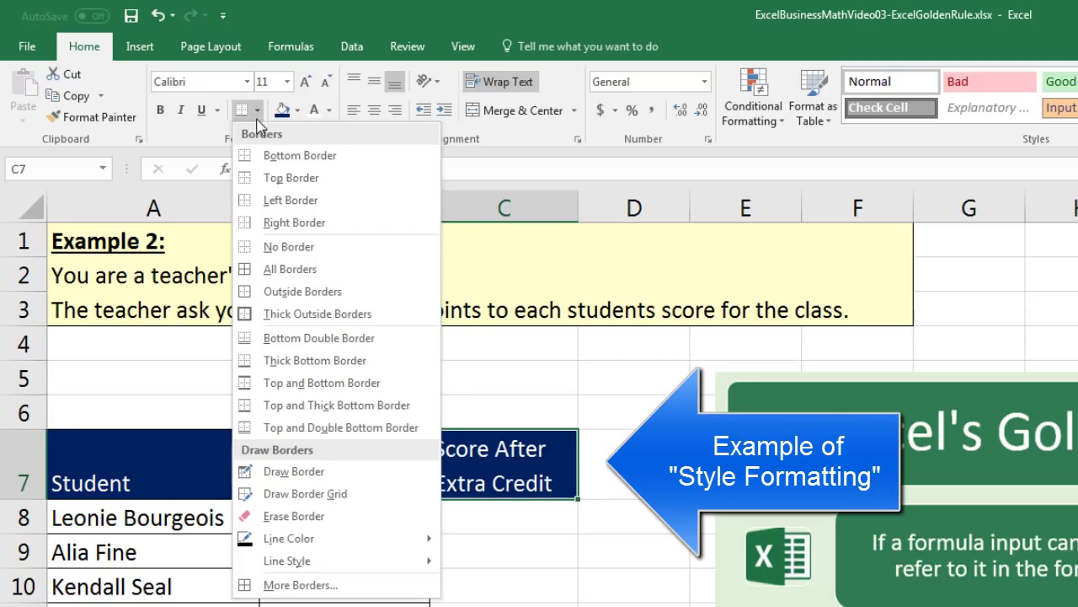
click(246, 274)
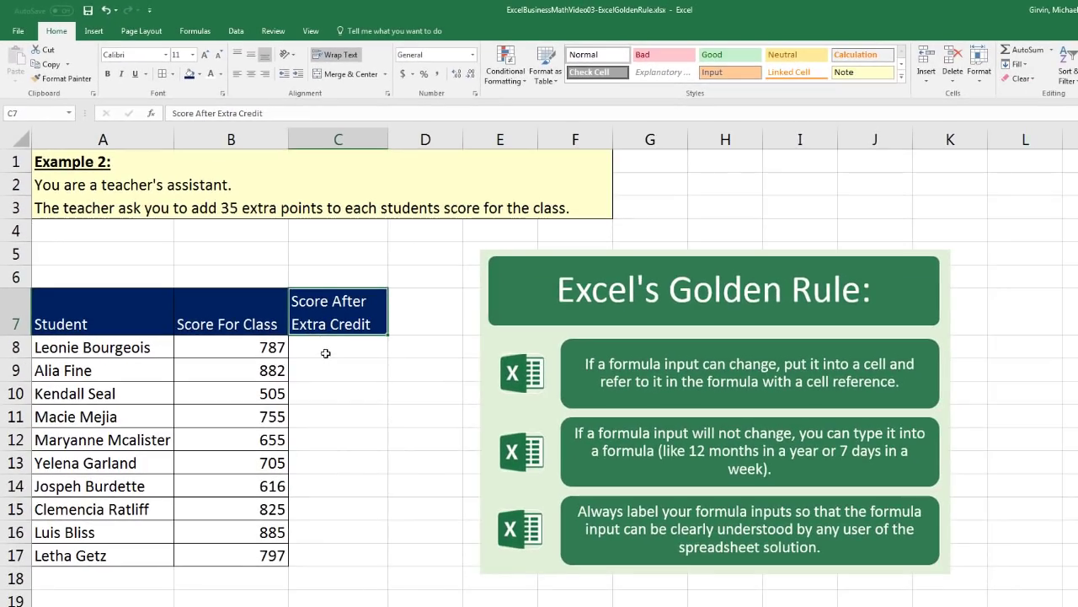
Give the cells C8:C17 a light green fill from the standard color palette and apply all borders.
drag(323, 344, 337, 560)
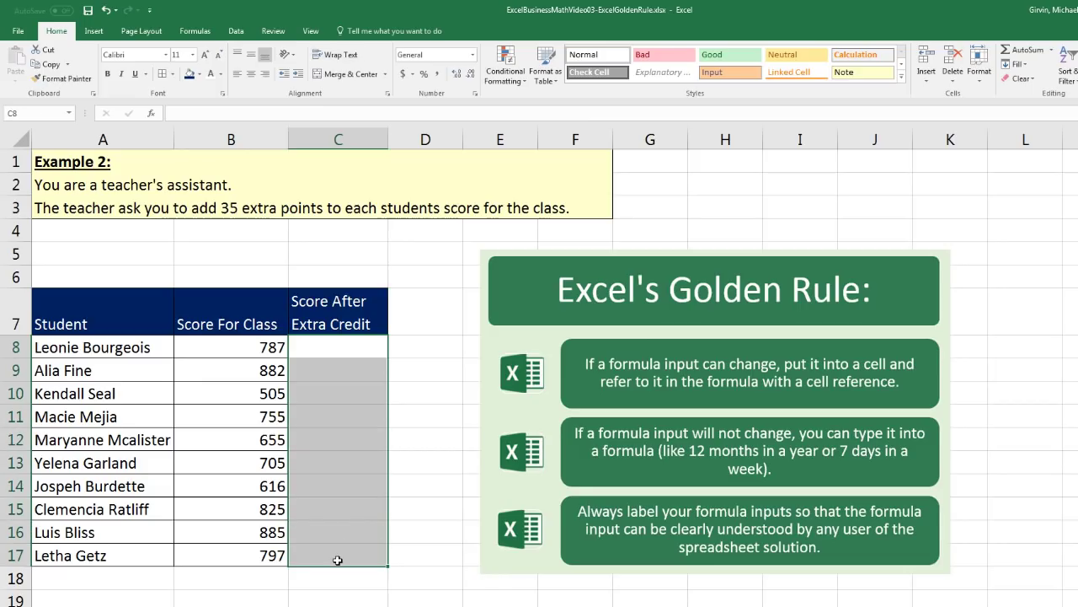
click(200, 74)
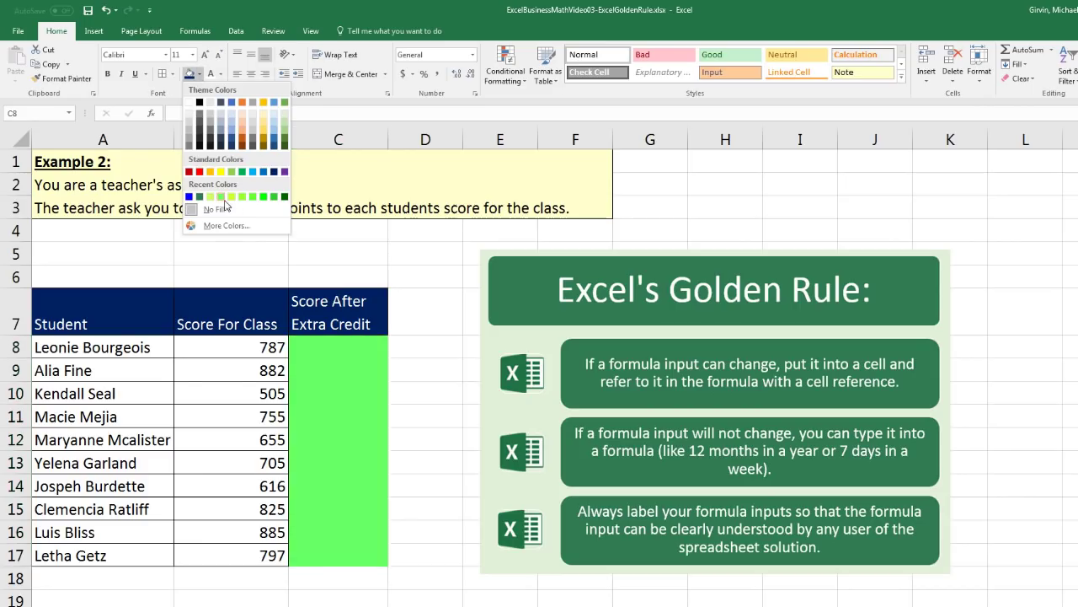
click(222, 227)
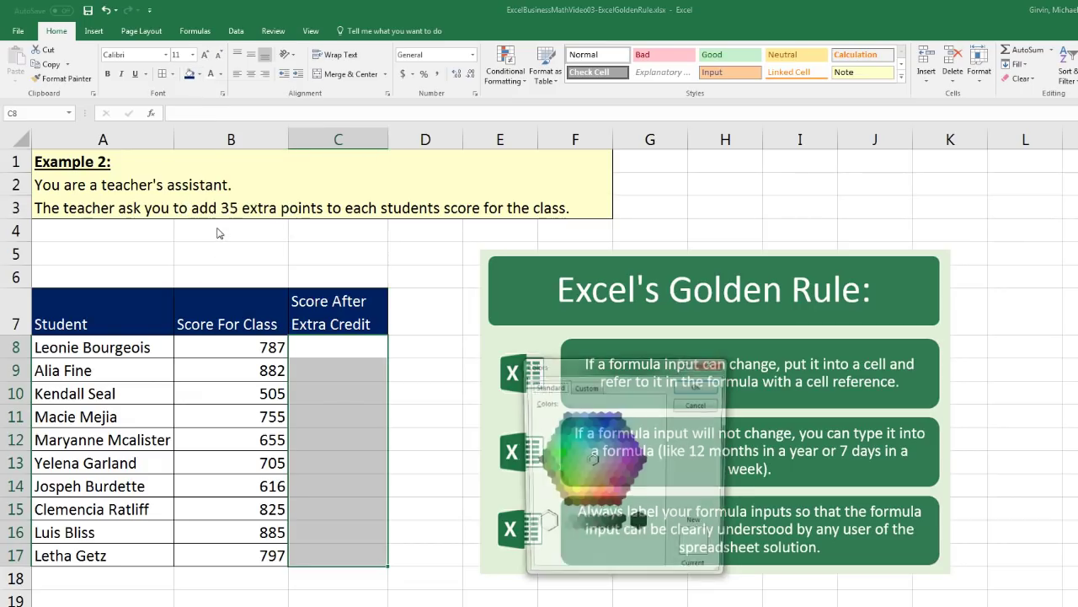
drag(611, 368, 295, 214)
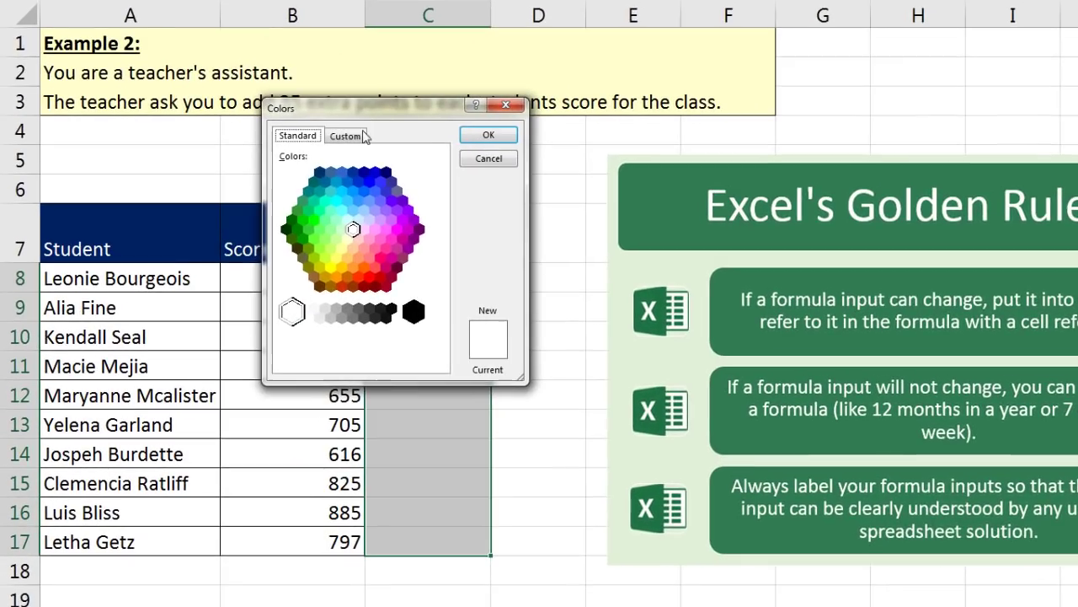
click(277, 234)
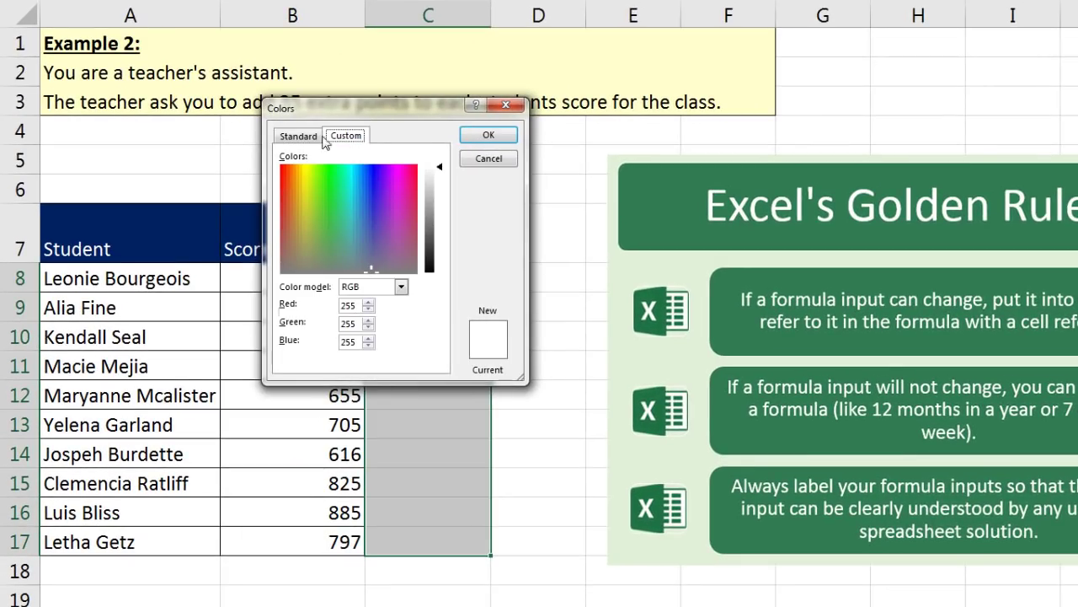
click(300, 138)
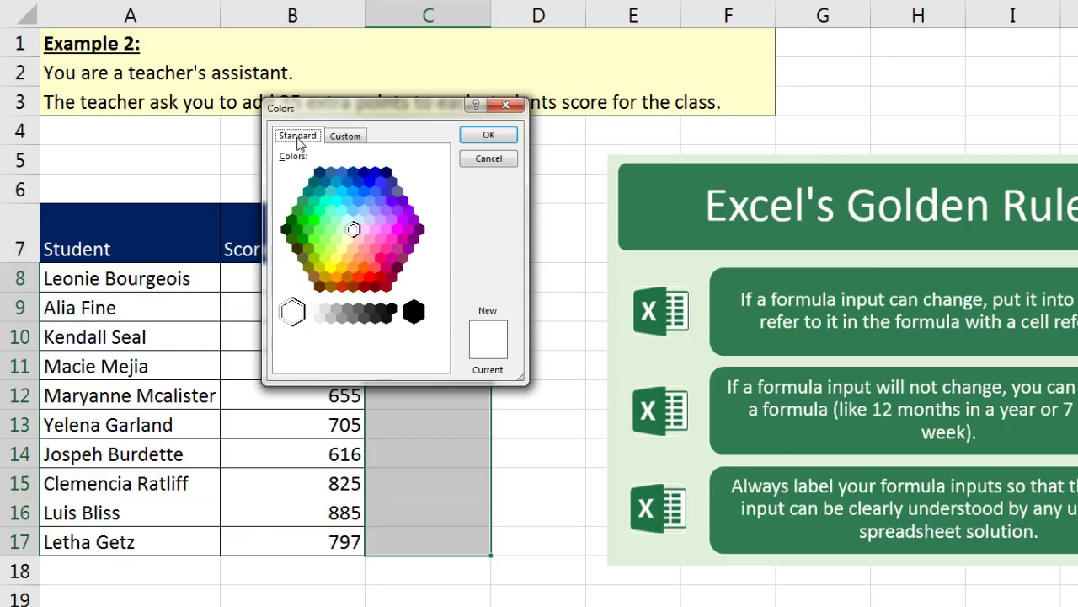
click(341, 231)
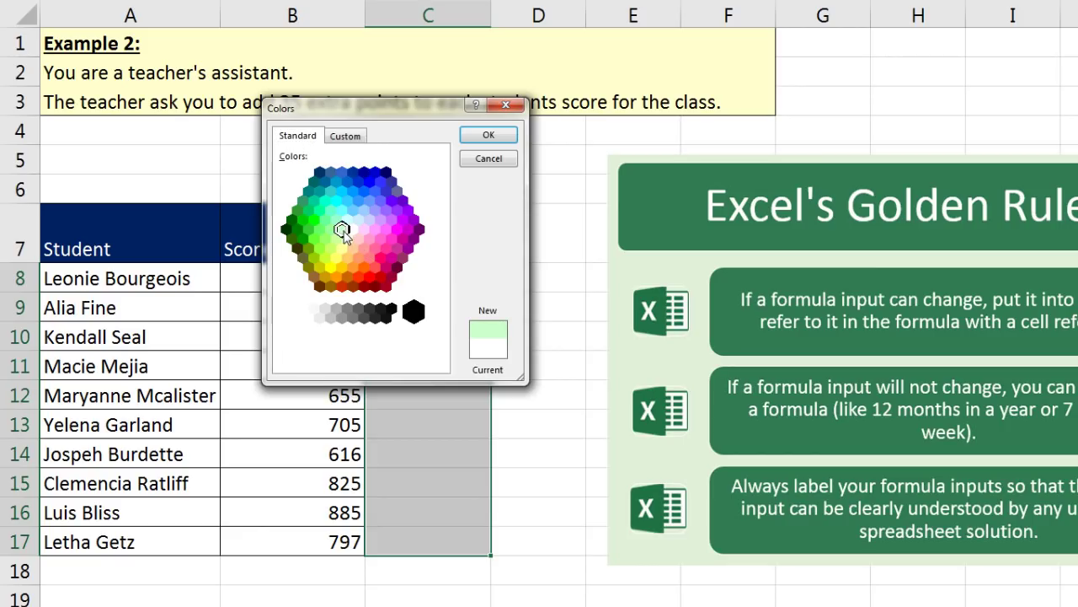
click(478, 137)
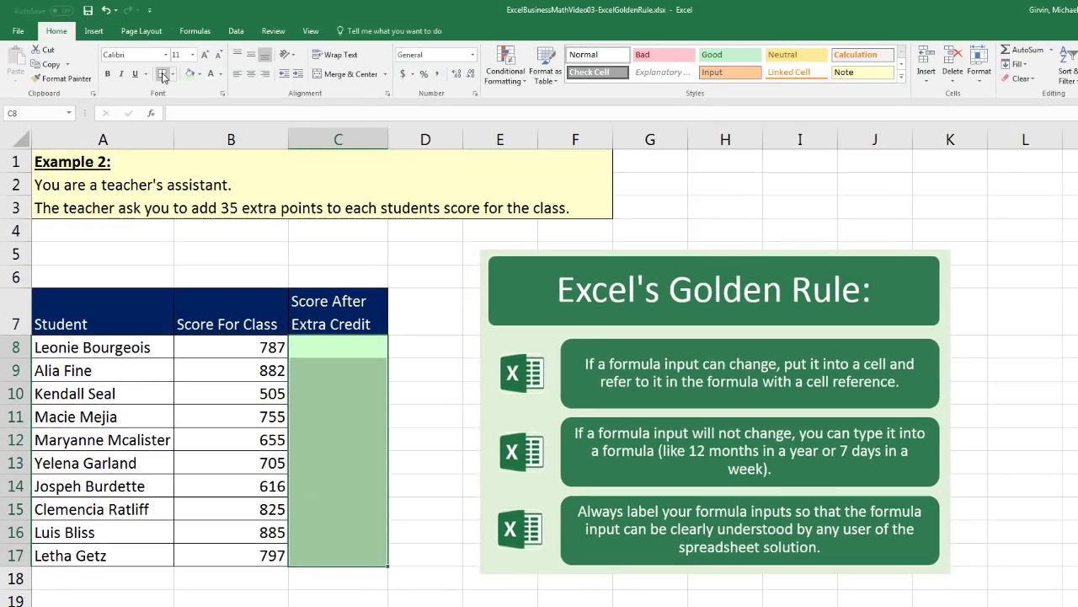
click(162, 74)
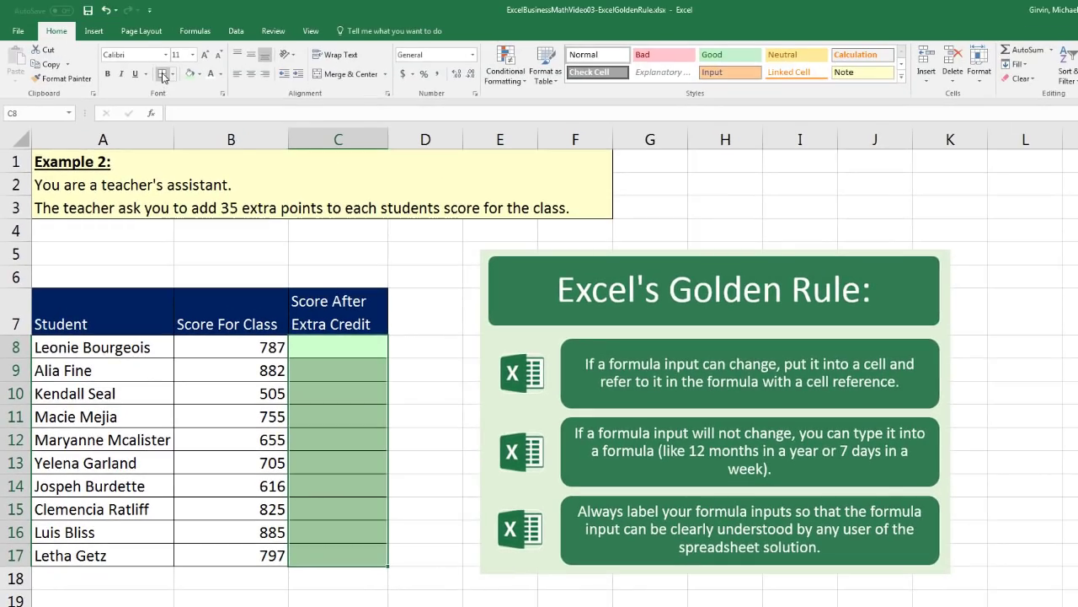
click(331, 348)
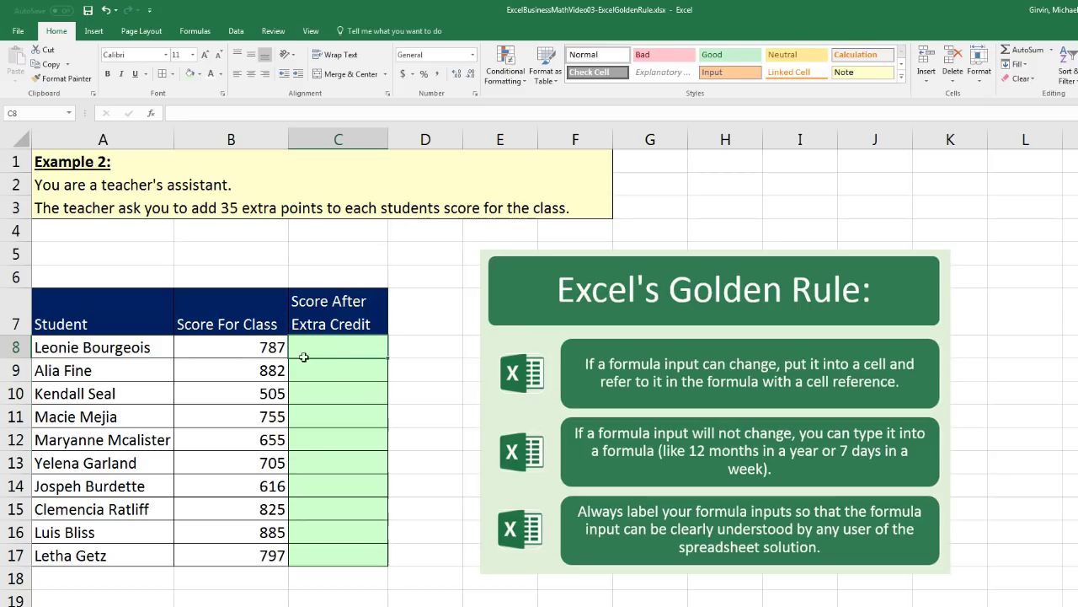
Enter the label "Extra Credit Points" in cell B5 and widen column B to fit it.
click(218, 255)
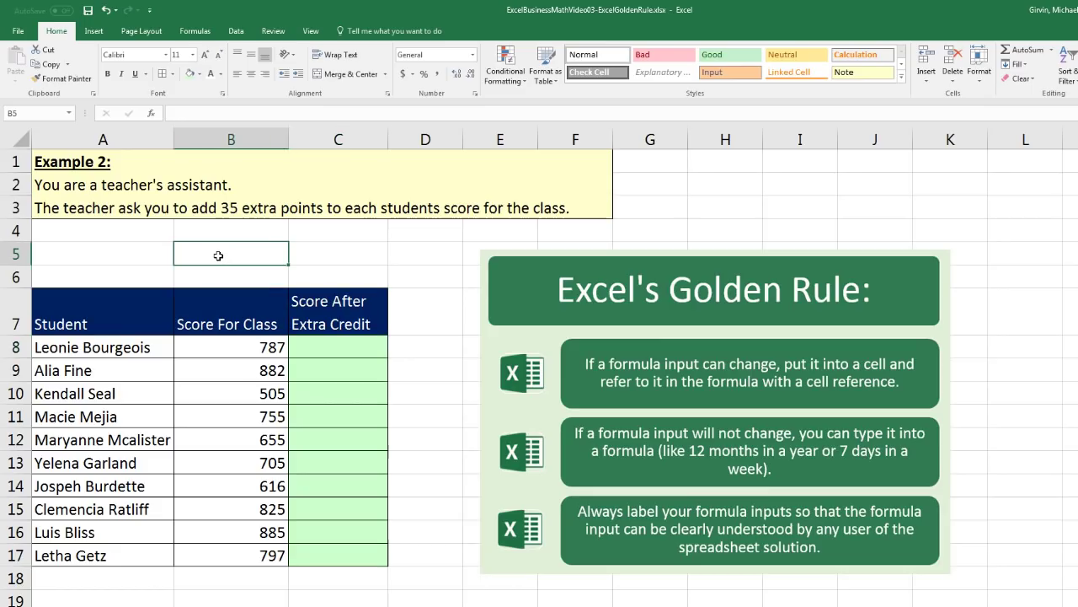
text(Extra Credit Points)
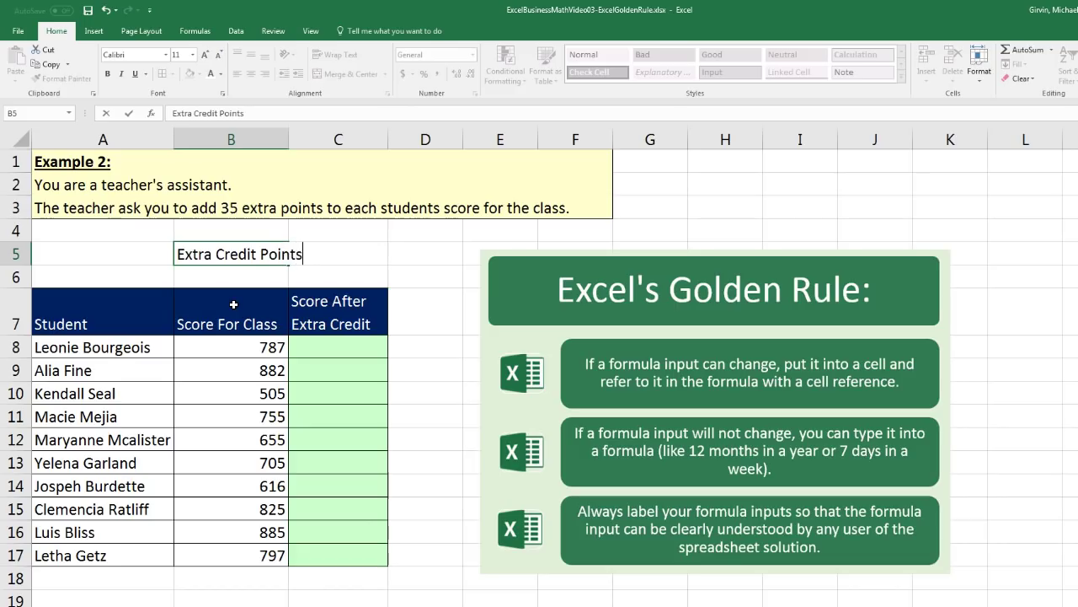
key(ctrl+Return)
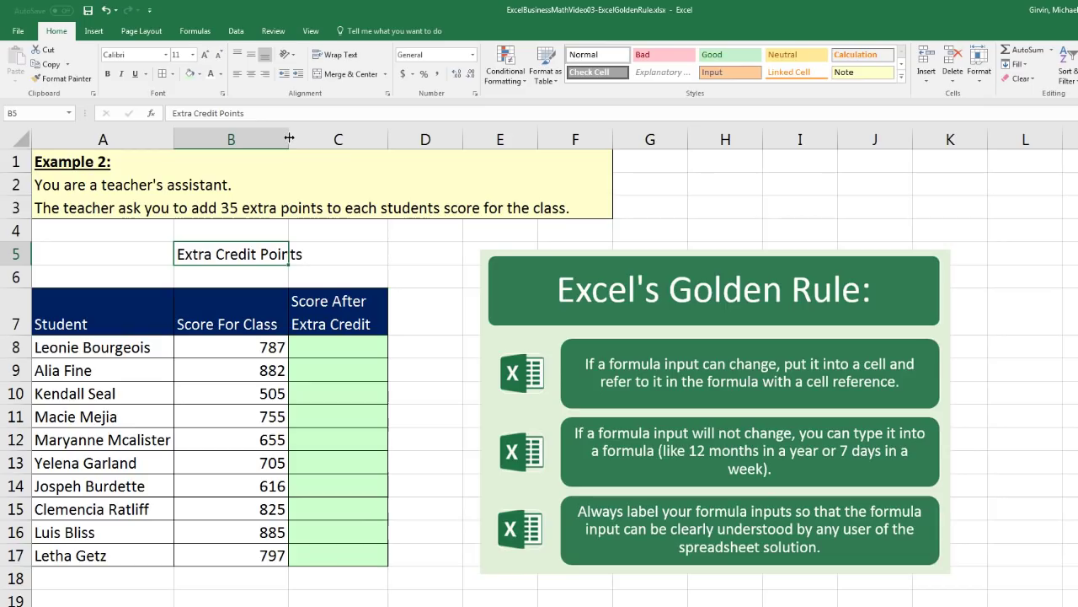
drag(289, 137, 311, 139)
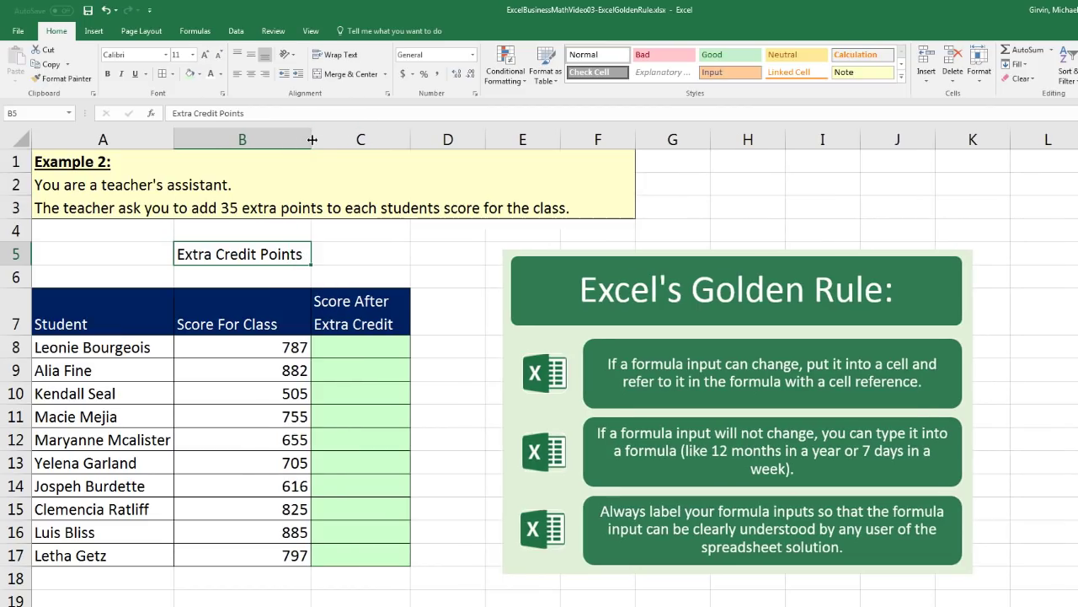
Format the label in B5 with a red fill and white text.
click(198, 73)
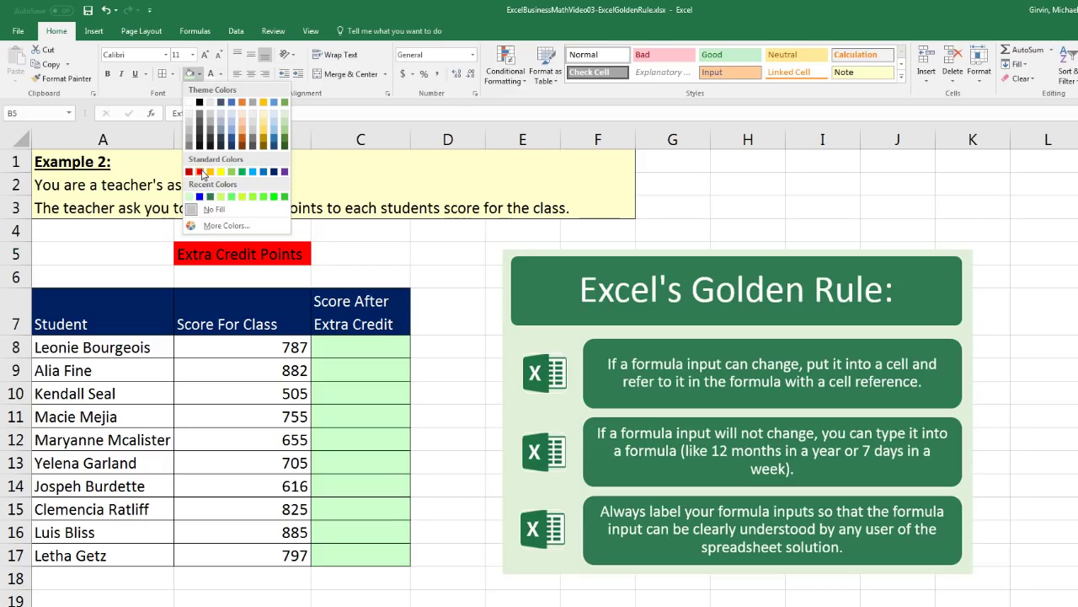
click(202, 173)
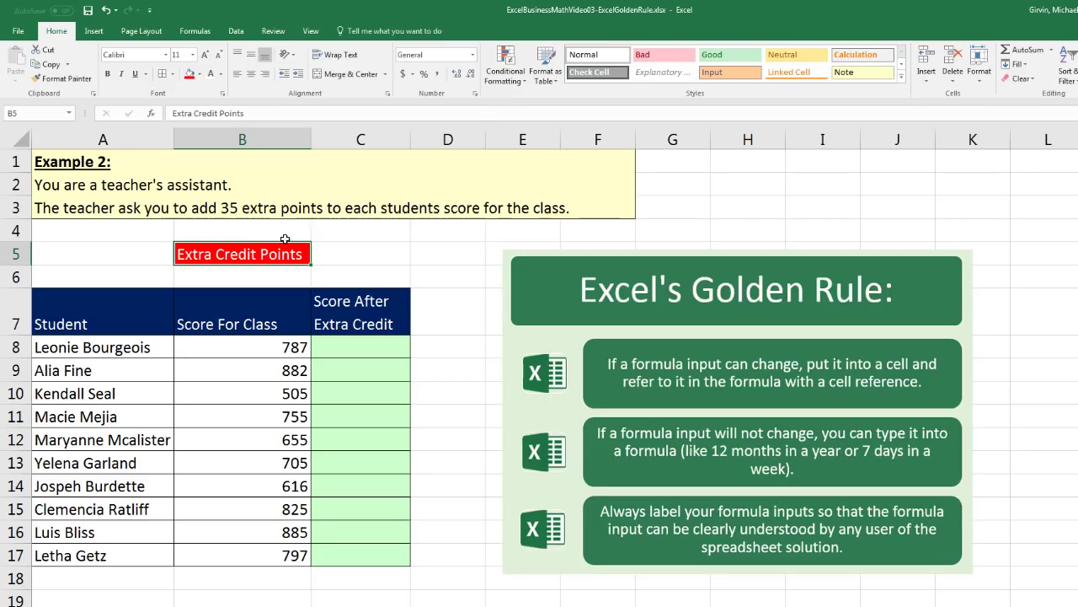
Enter 35 as the extra credit points in cell C5 and give the cell borders.
click(331, 252)
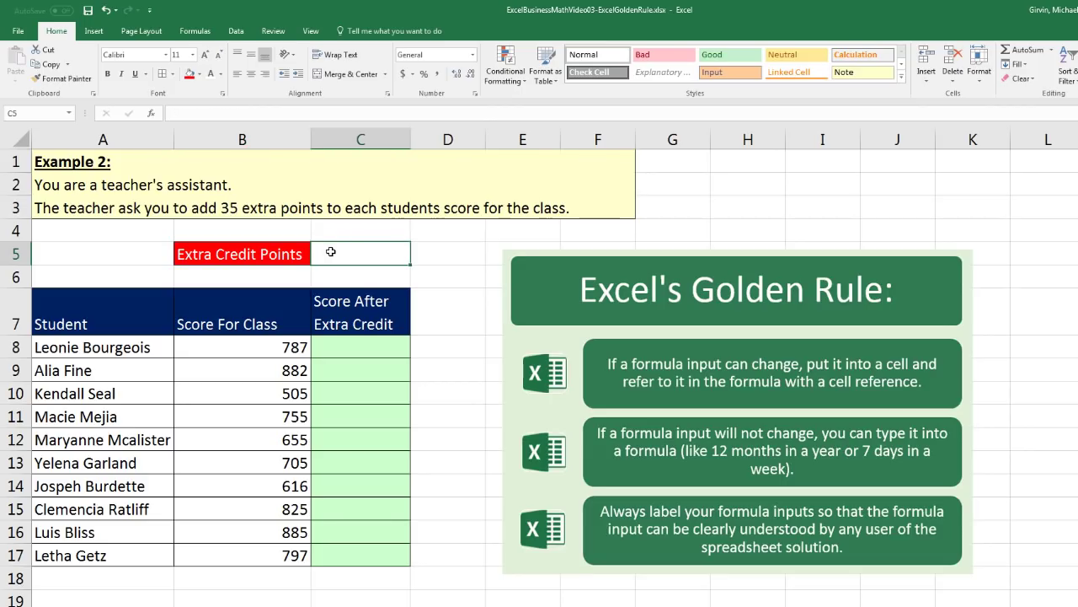
text(35)
key(ctrl+Return)
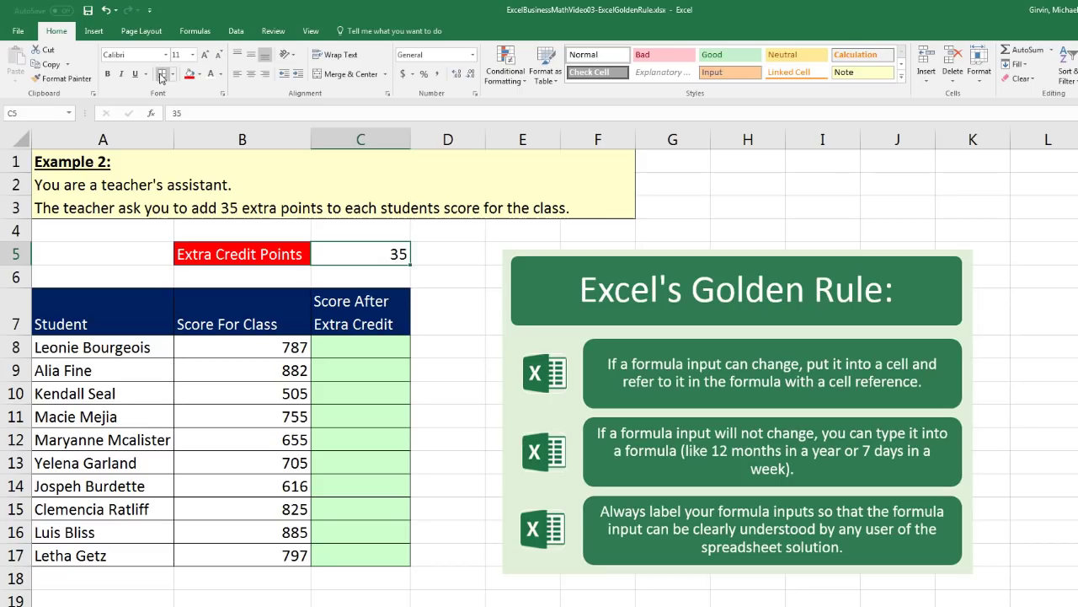
Enter the formula =B8+$C$5 in C8, with C5 as an absolute reference, and copy it down through C17.
click(334, 340)
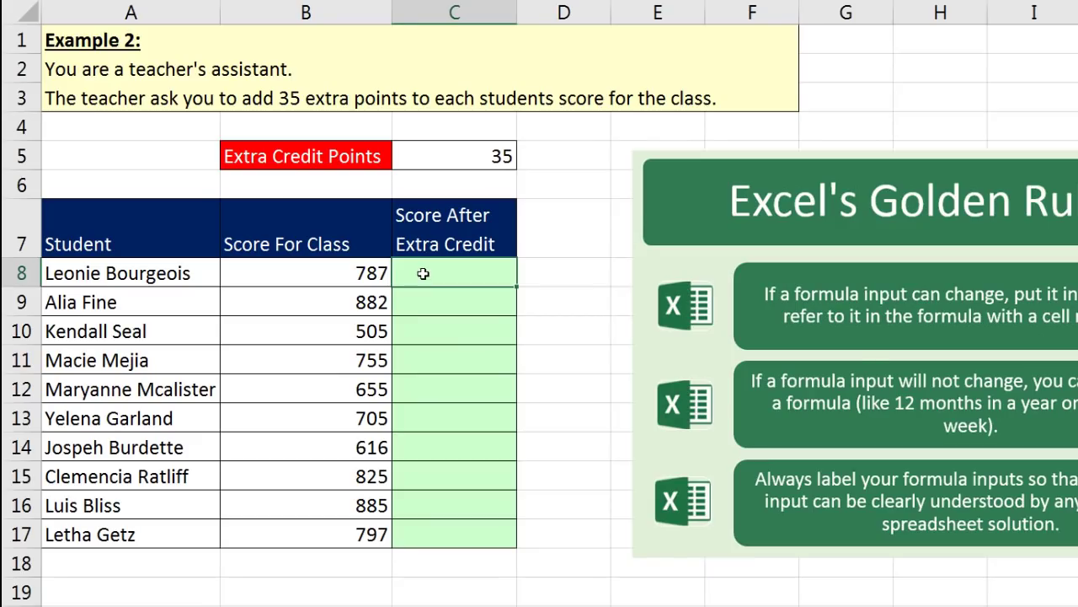
text(=)
key(Left)
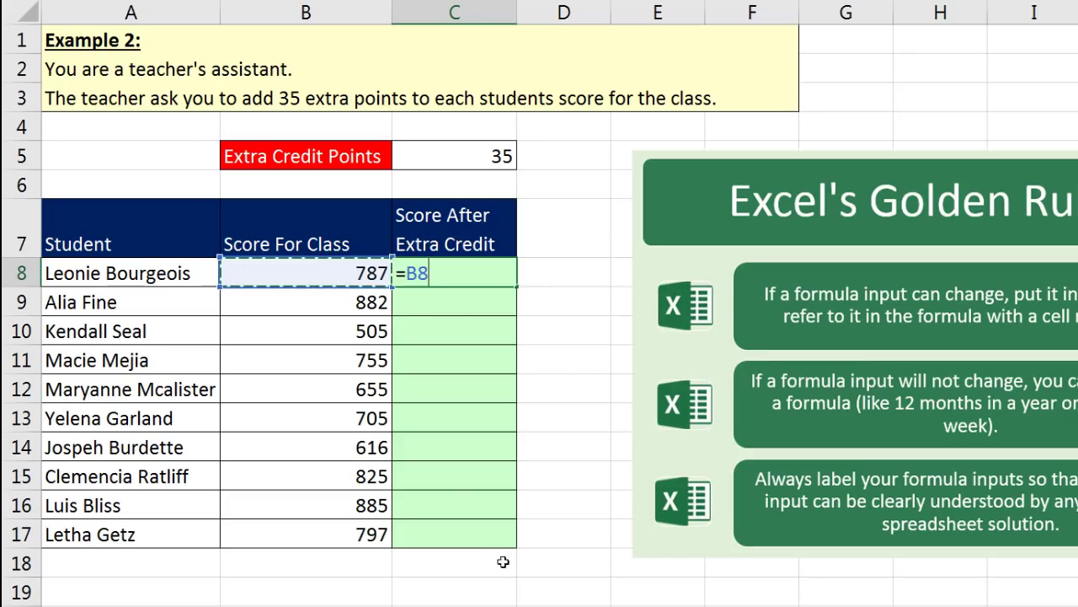
text(+)
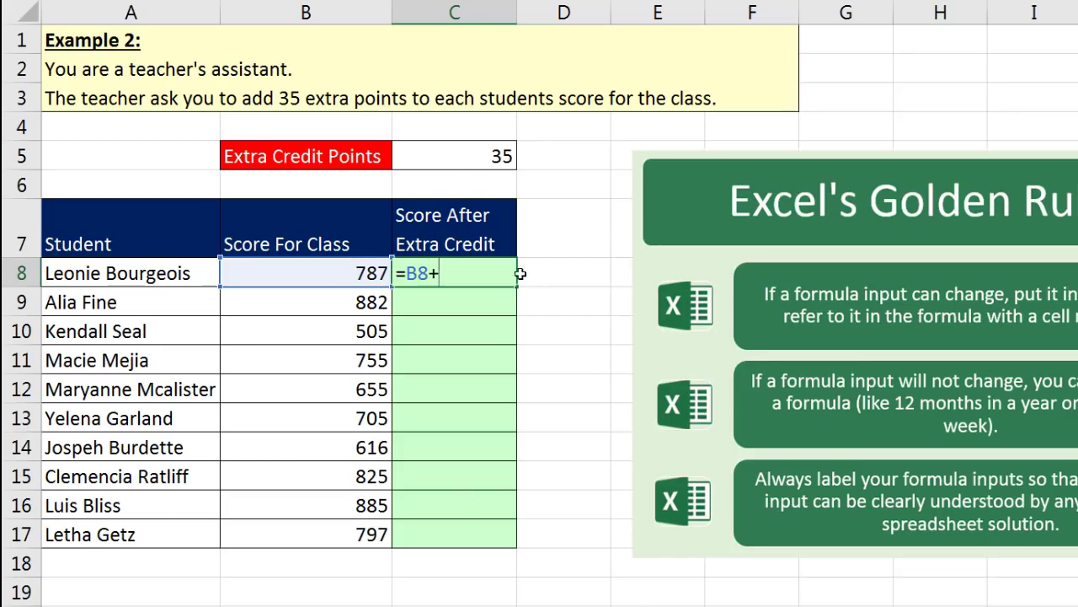
click(429, 158)
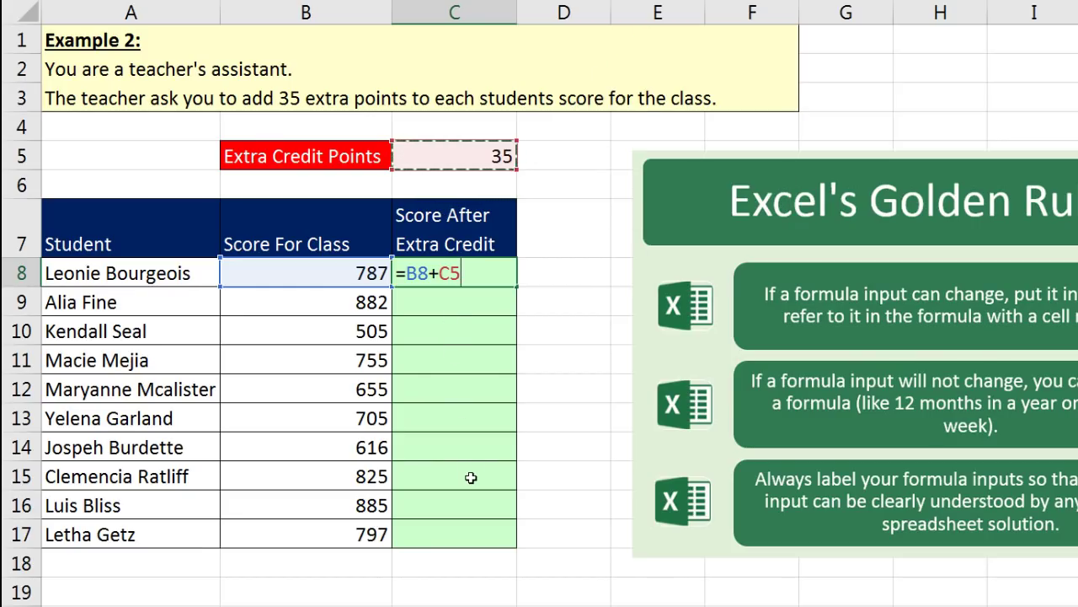
key(F4)
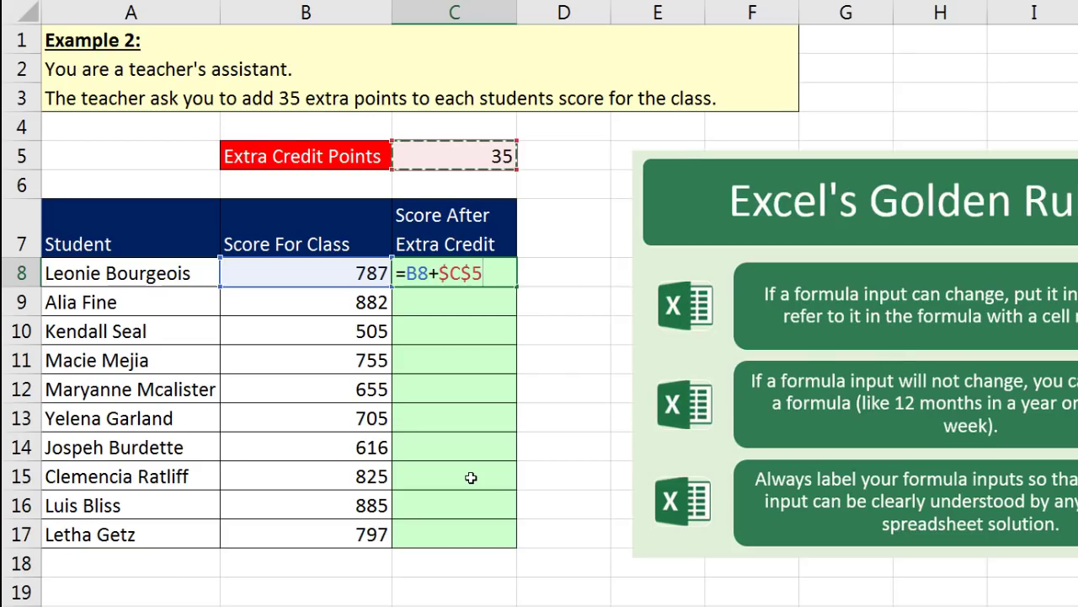
key(ctrl+Return)
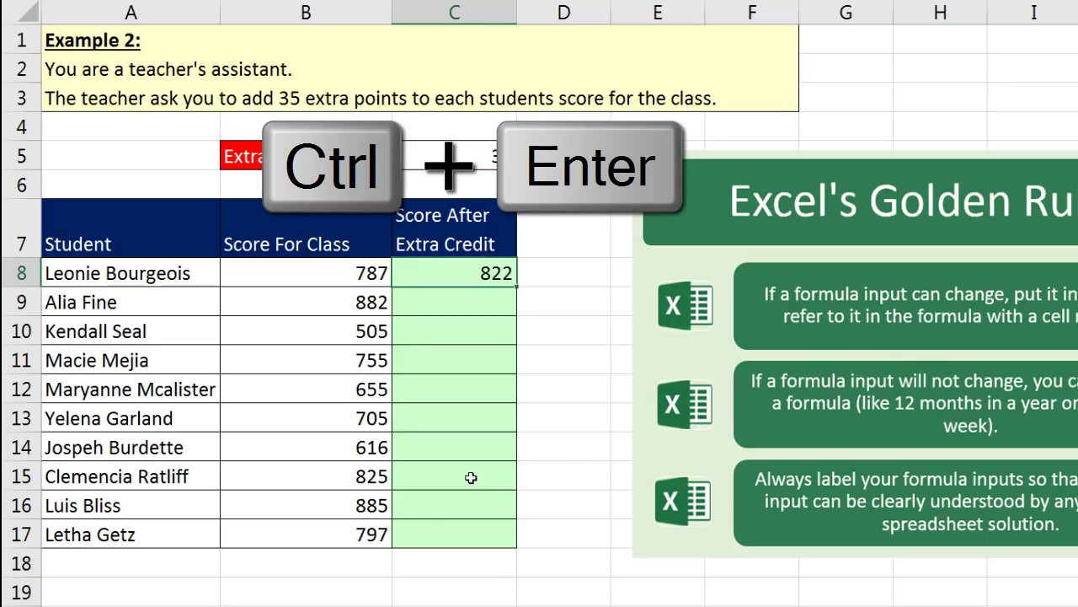
double_click(517, 284)
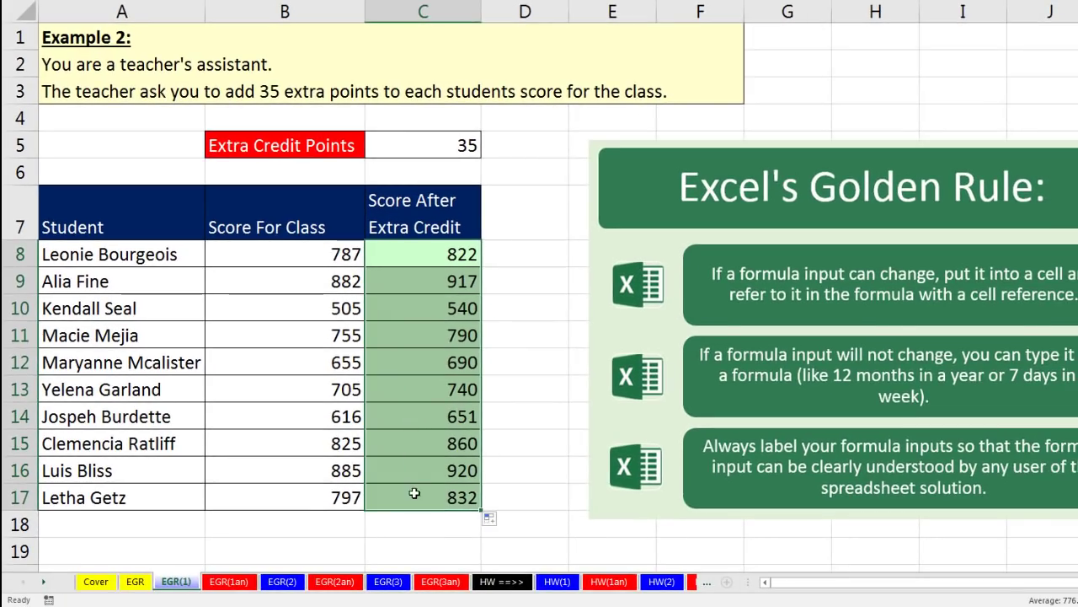
Check the cell references of the formula in C17, the last cell of the Score After Extra Credit column.
click(431, 510)
key(F2)
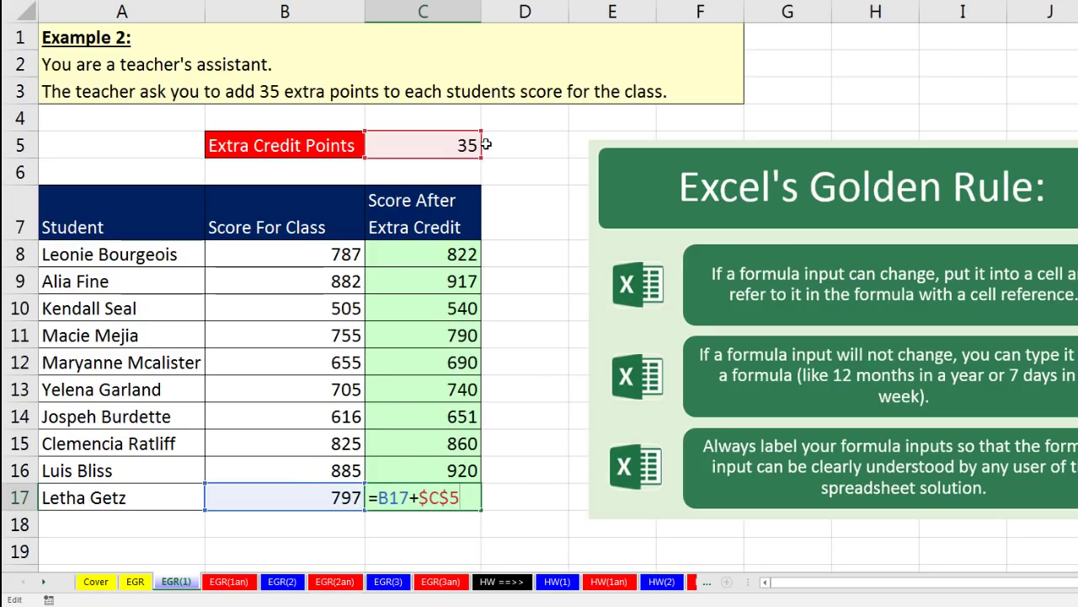
key(Return)
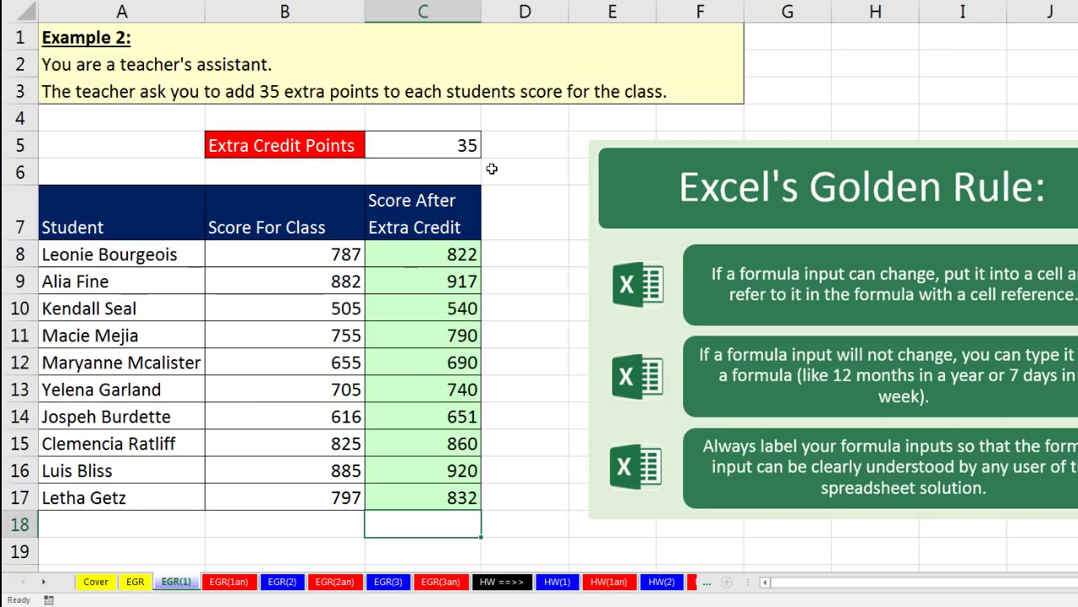
Set the extra credit points in cell C5 to 30.
click(442, 145)
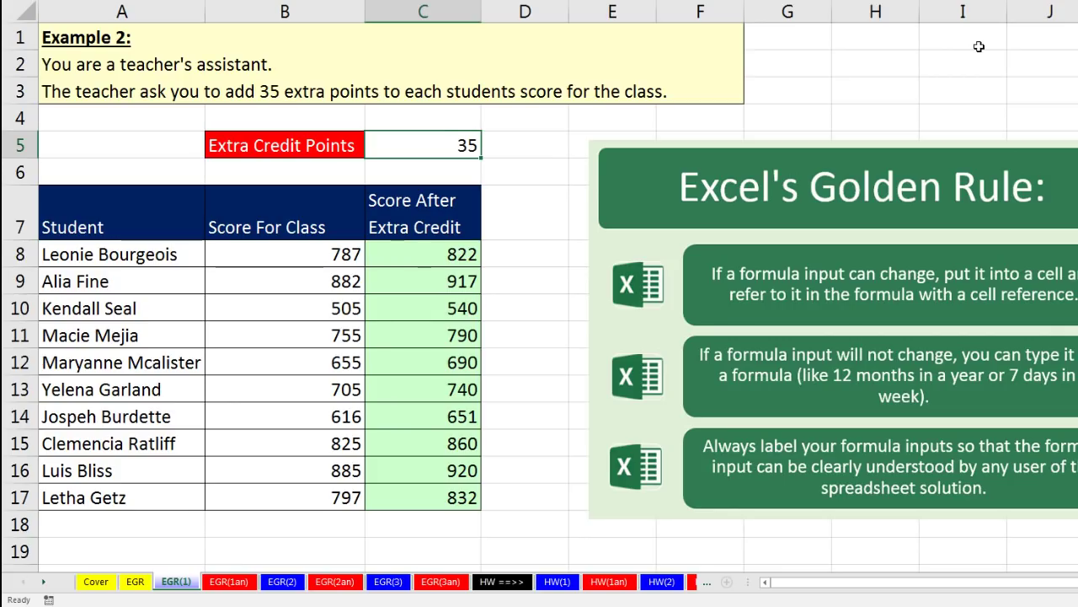
text(30)
key(Return)
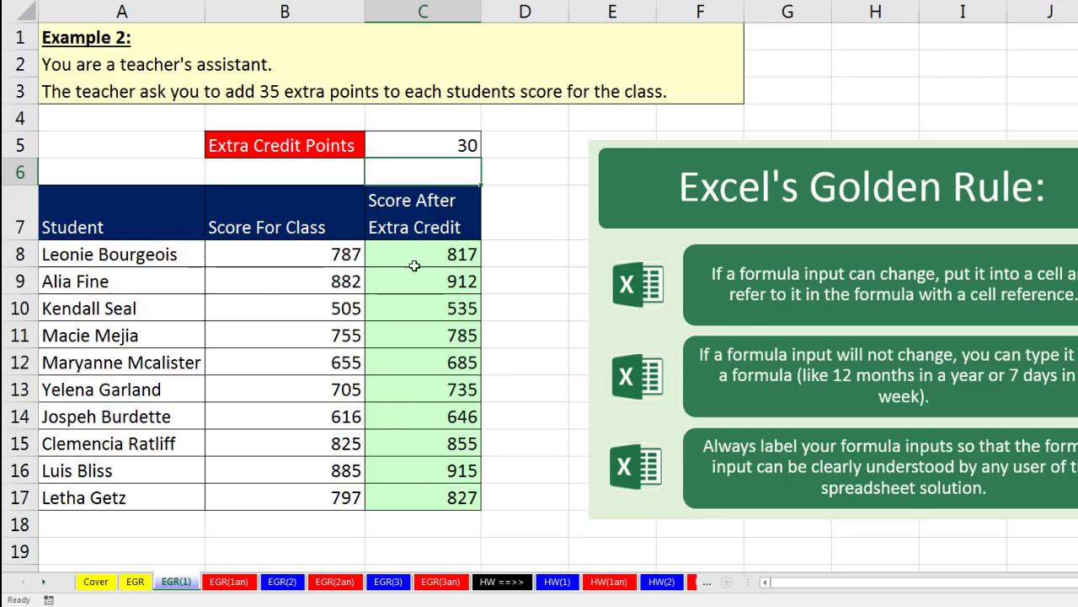
Set the extra credit points in cell C5 to 40.
click(438, 145)
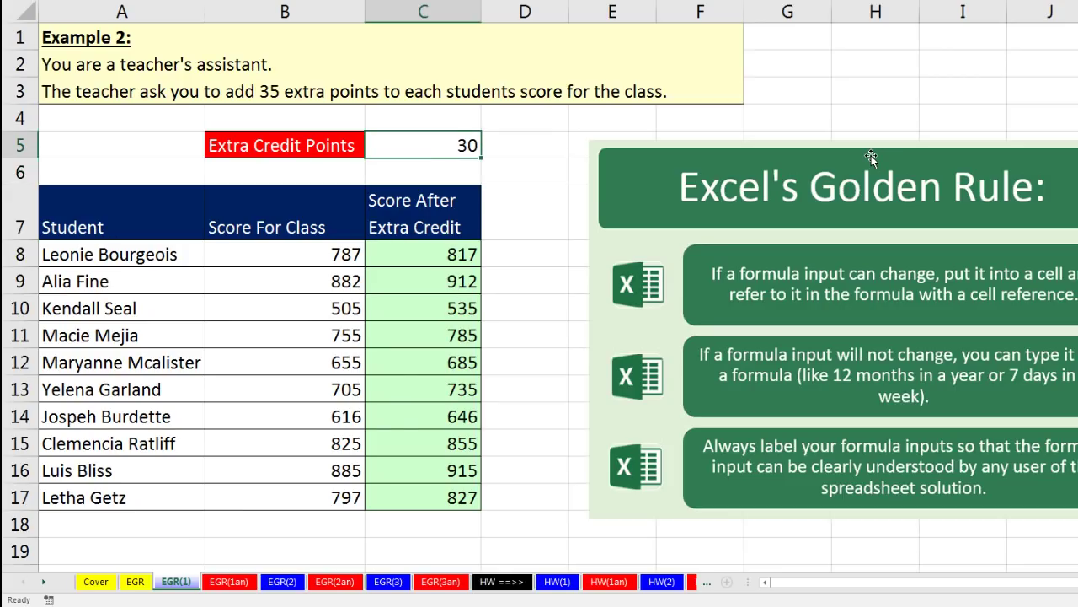
text(40)
key(Return)
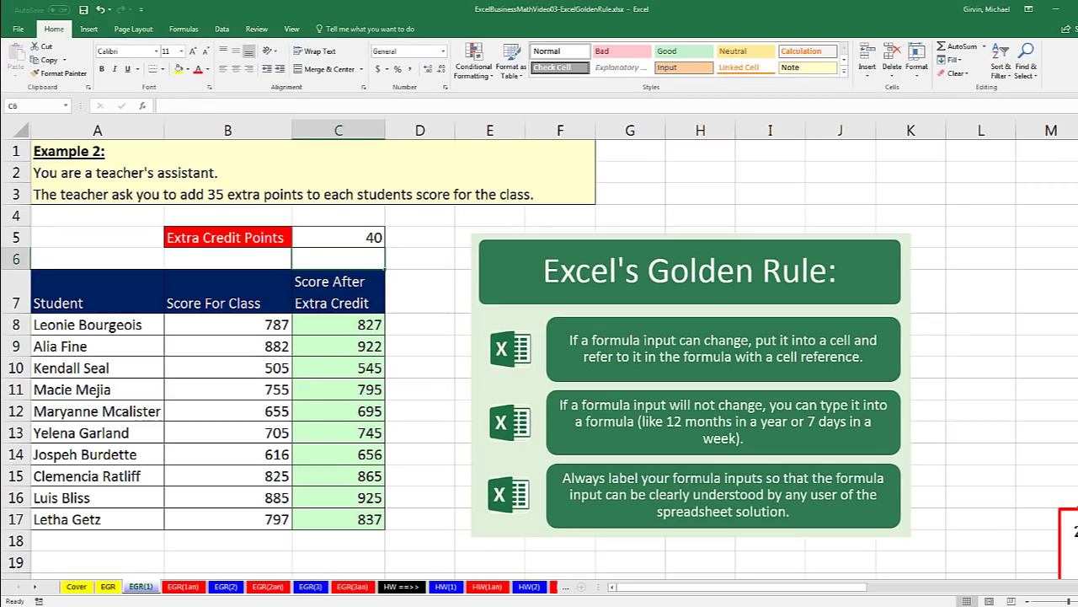
Bring the What If Analysis note over the score table to read it and move it back beside the Golden Rule graphic.
drag(1064, 508, 141, 335)
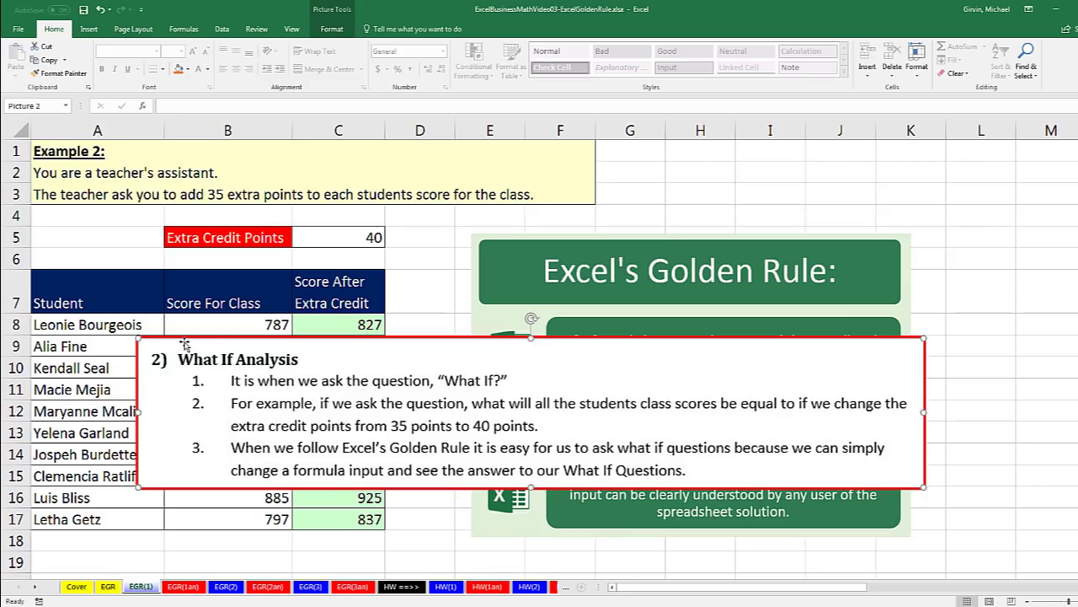
drag(177, 339, 994, 449)
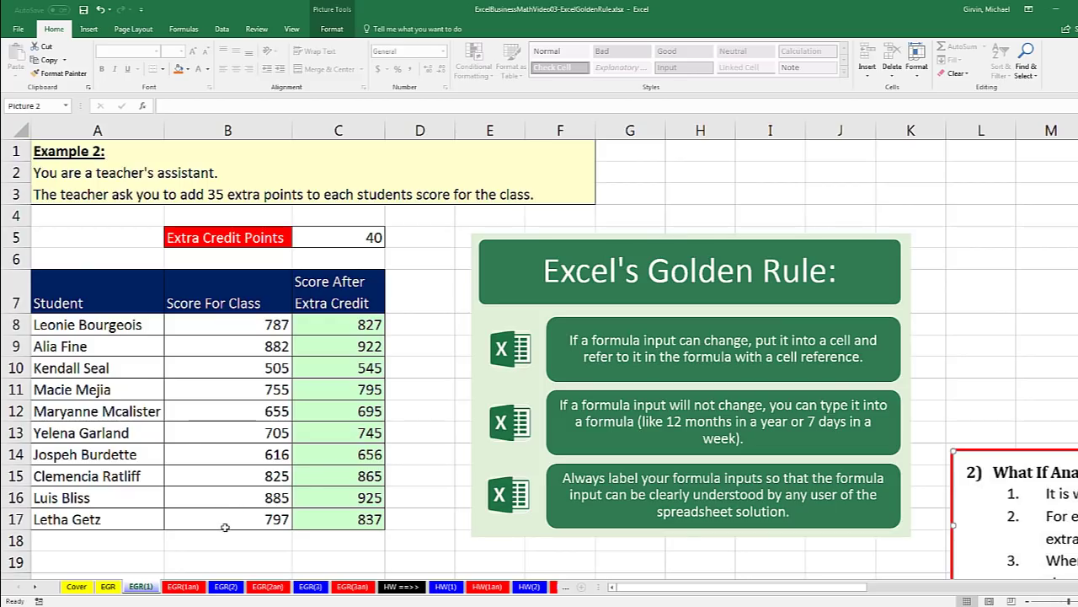
Switch to the EGR(2) sheet and examine the insurance policies listed in column A of its table.
click(222, 587)
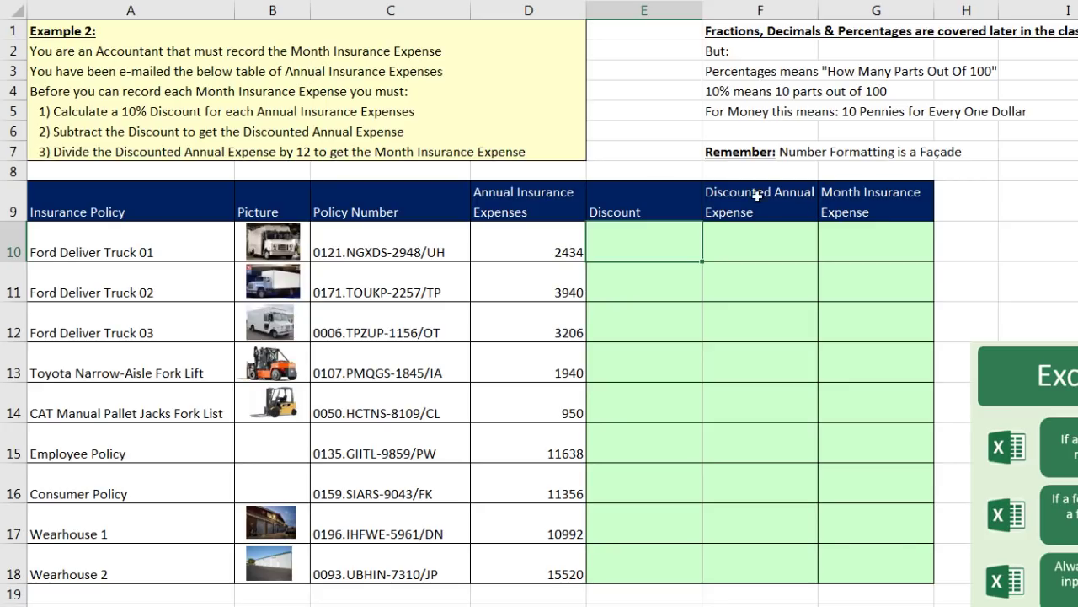
click(868, 237)
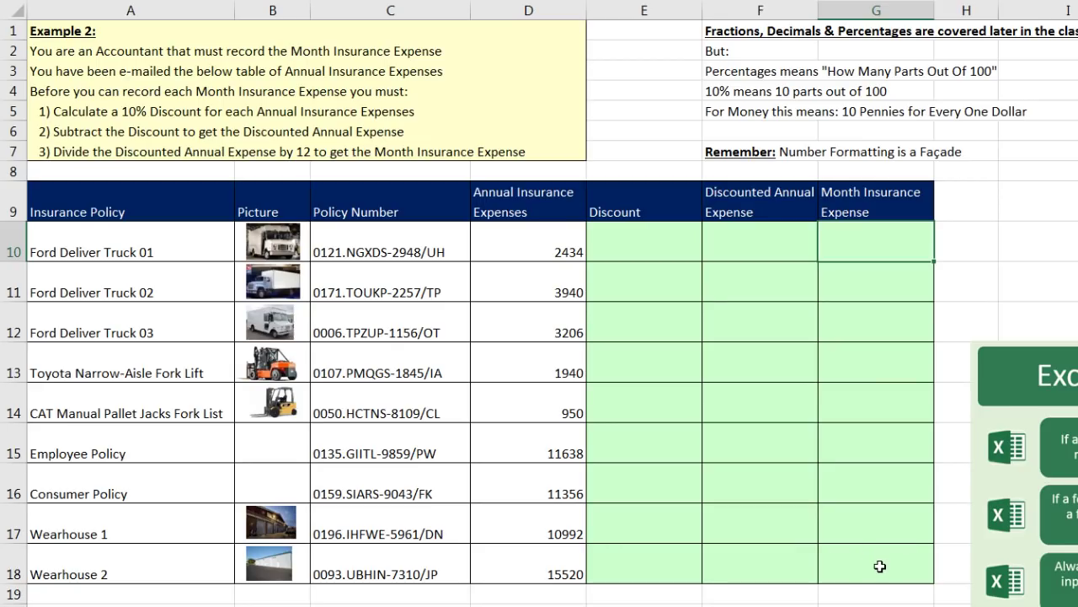
click(144, 254)
click(143, 283)
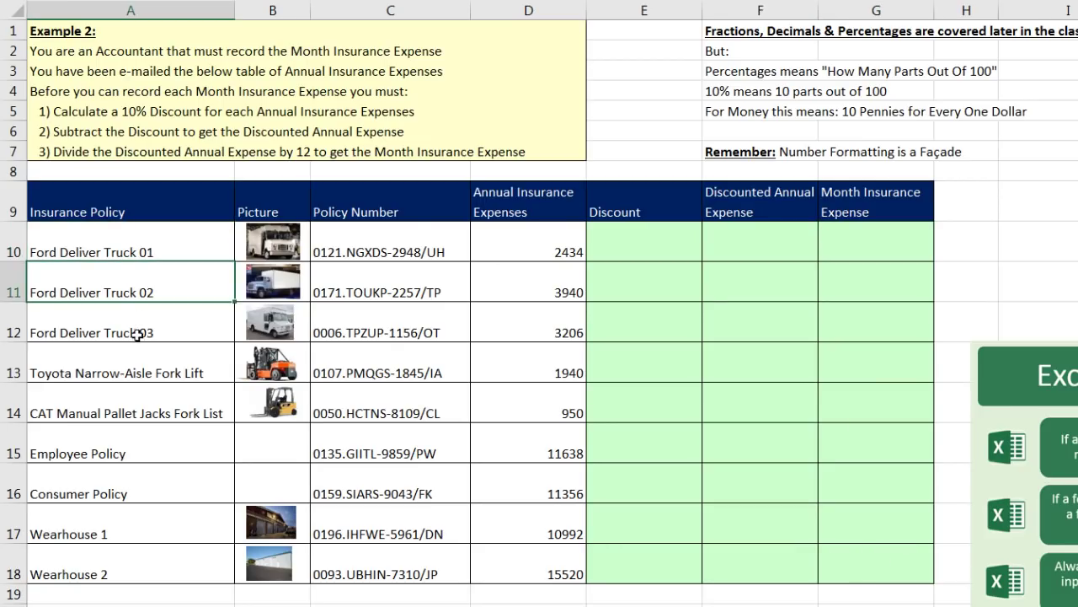
click(135, 332)
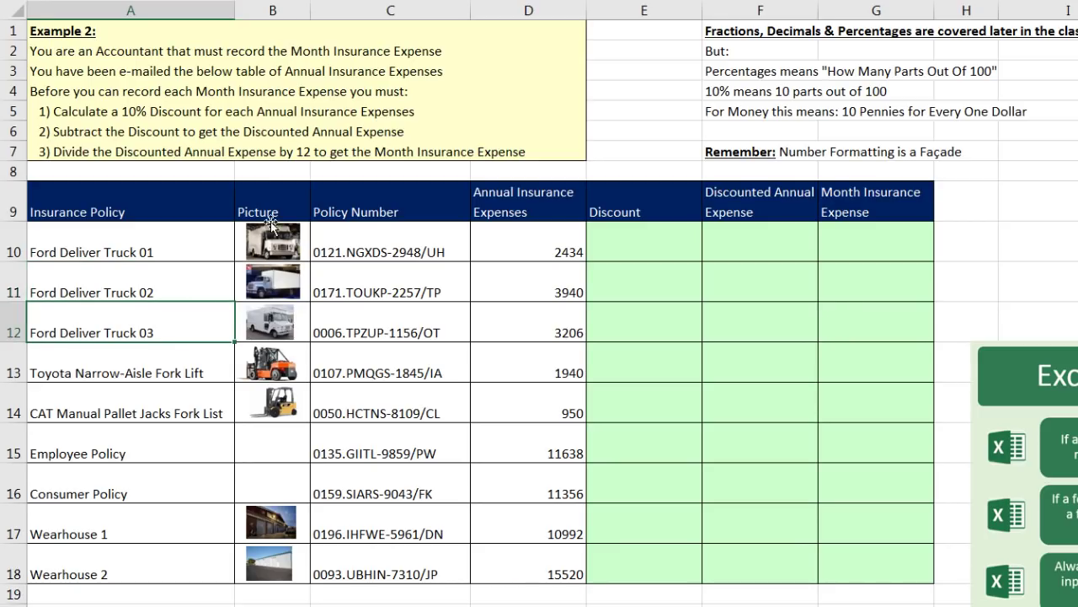
click(179, 376)
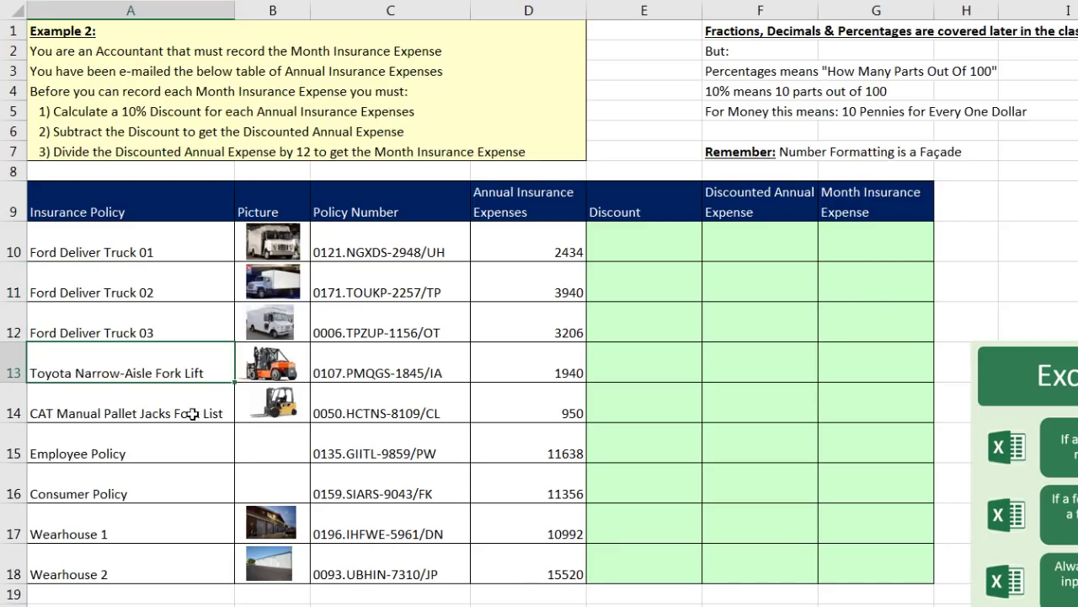
click(192, 412)
click(186, 449)
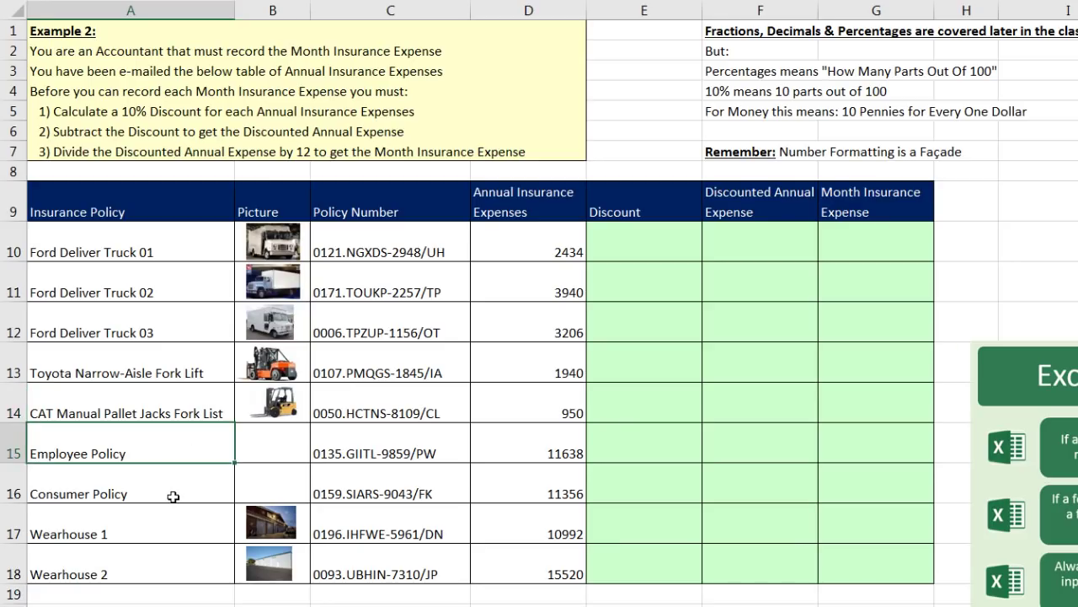
click(171, 496)
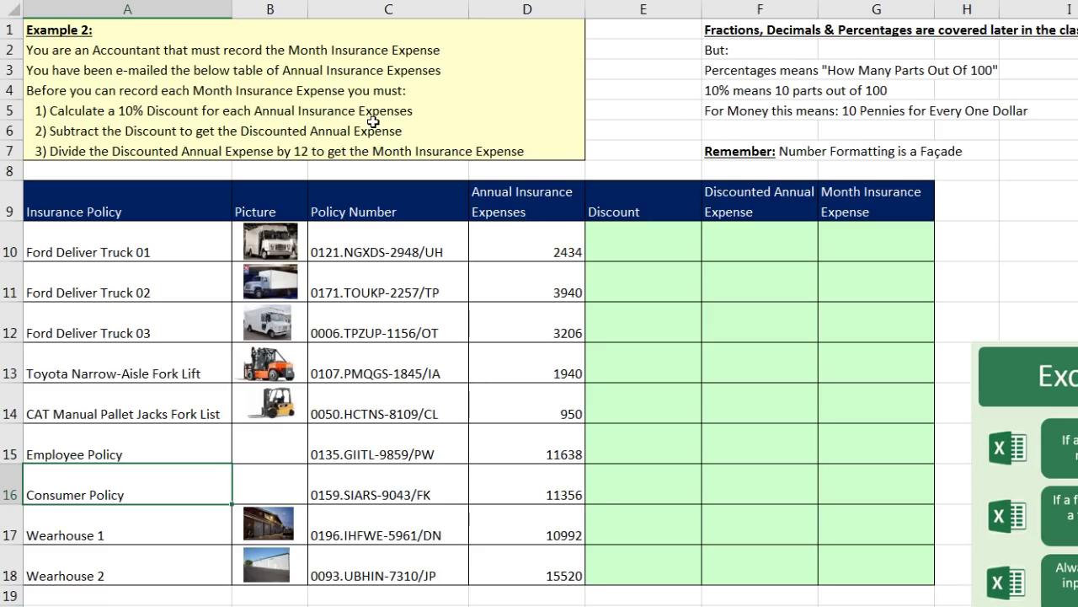
Examine the annual insurance expenses and the empty Discount, Discounted Annual Expense and Month Insurance Expense columns that need formulas.
mouse_move(631, 238)
mouse_down()
mouse_move(669, 562)
mouse_move(585, 245)
mouse_move(620, 246)
mouse_up()
click(626, 285)
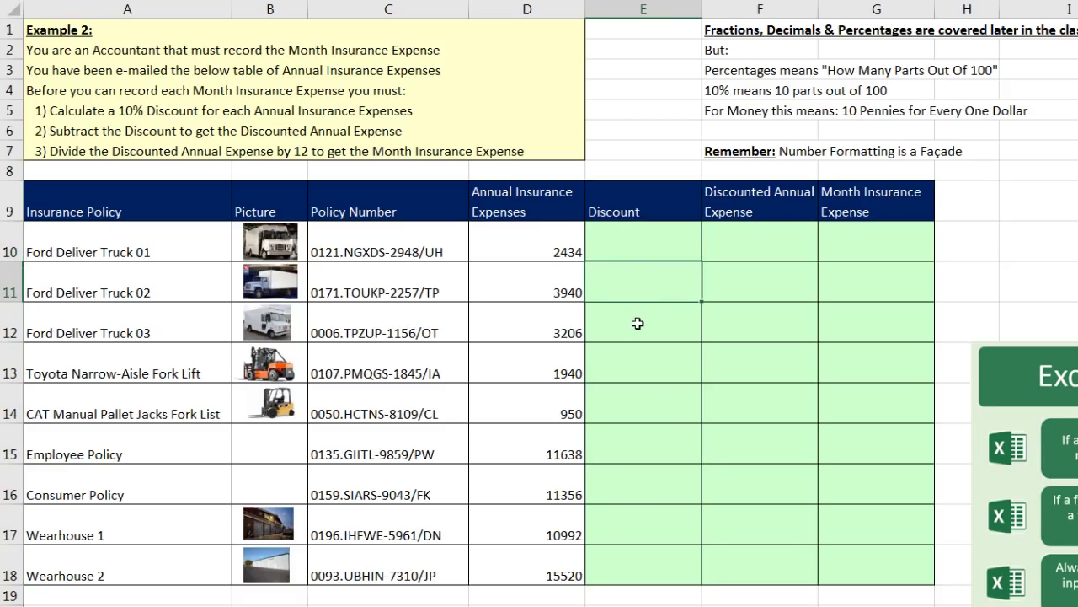
click(638, 323)
click(562, 325)
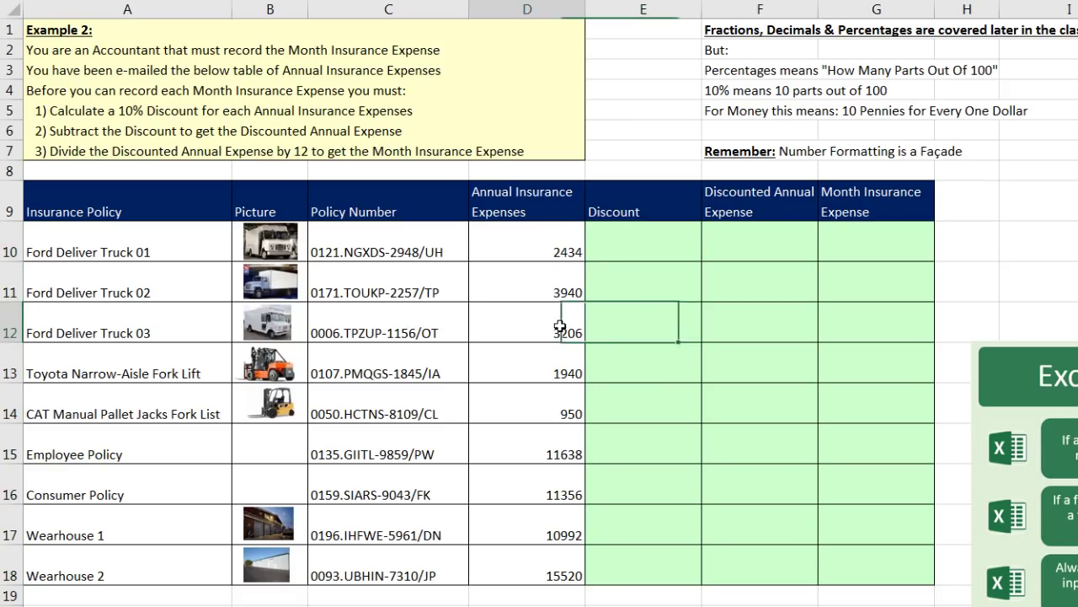
click(628, 354)
click(555, 359)
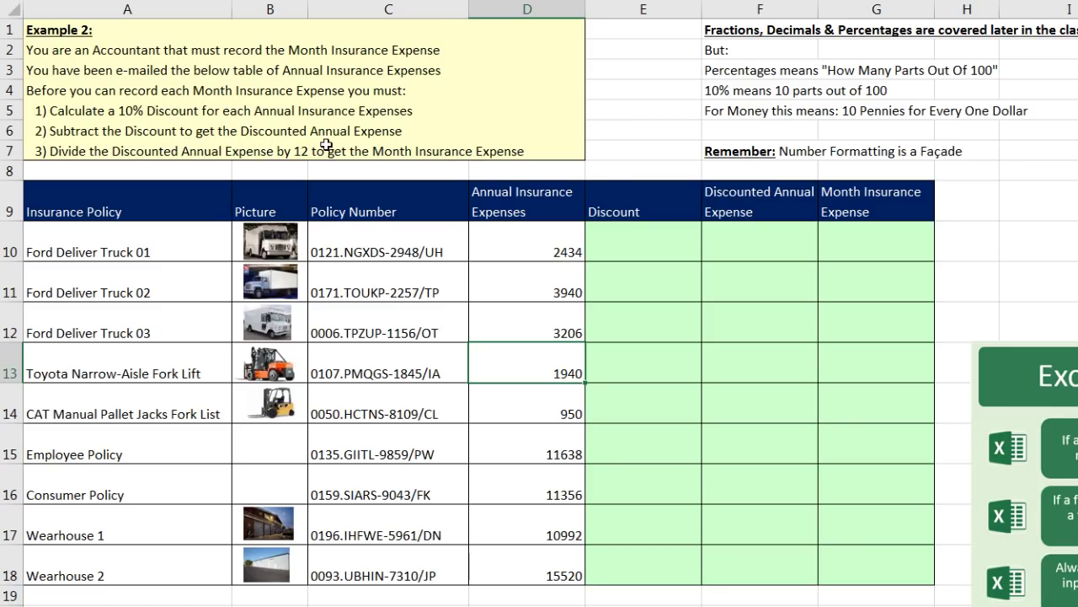
click(765, 241)
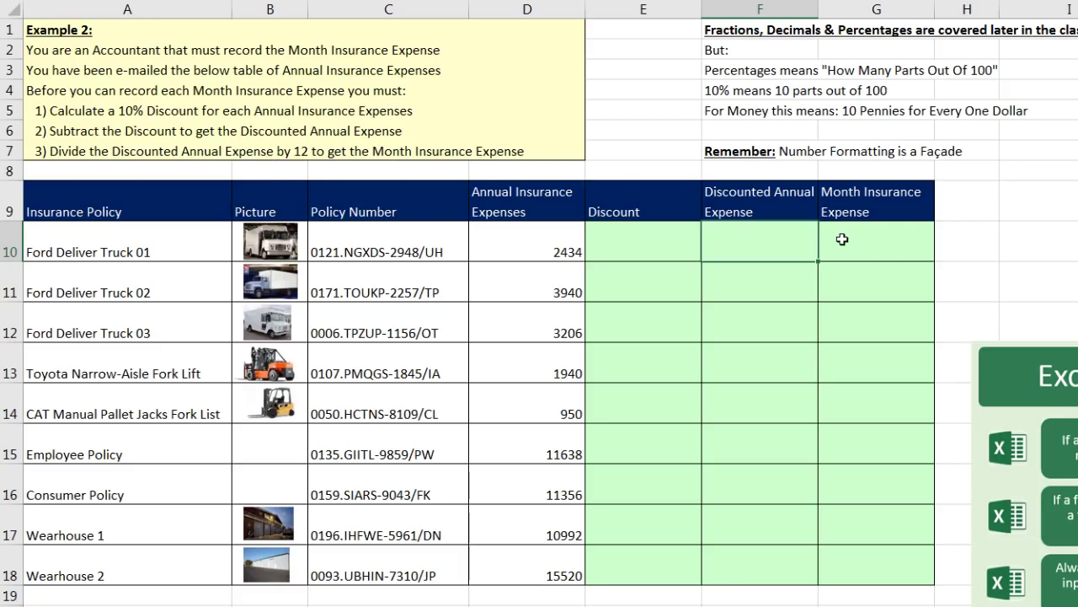
drag(840, 239, 872, 561)
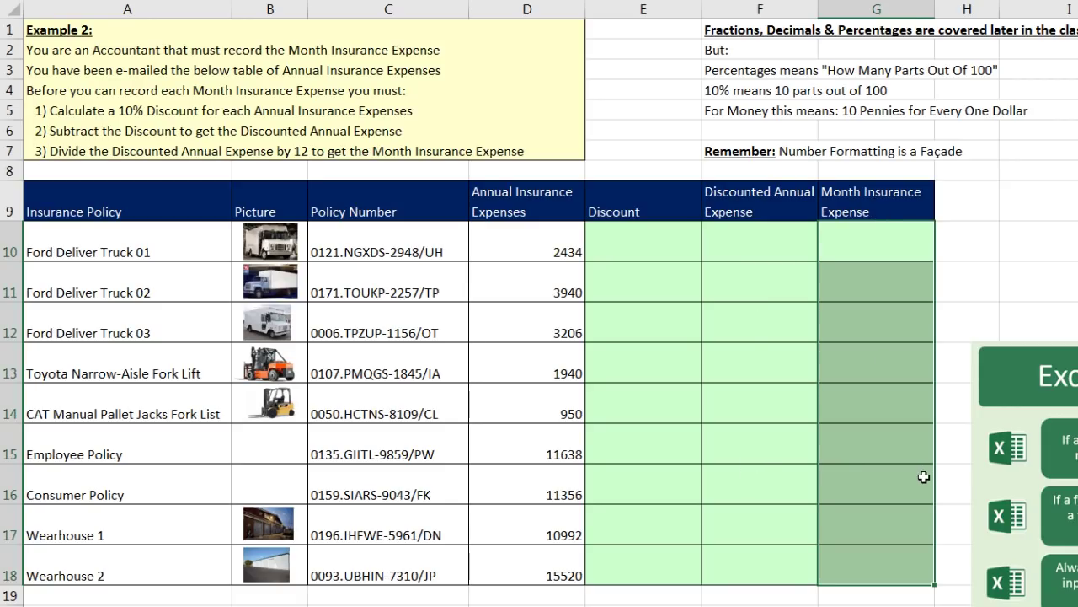
click(638, 250)
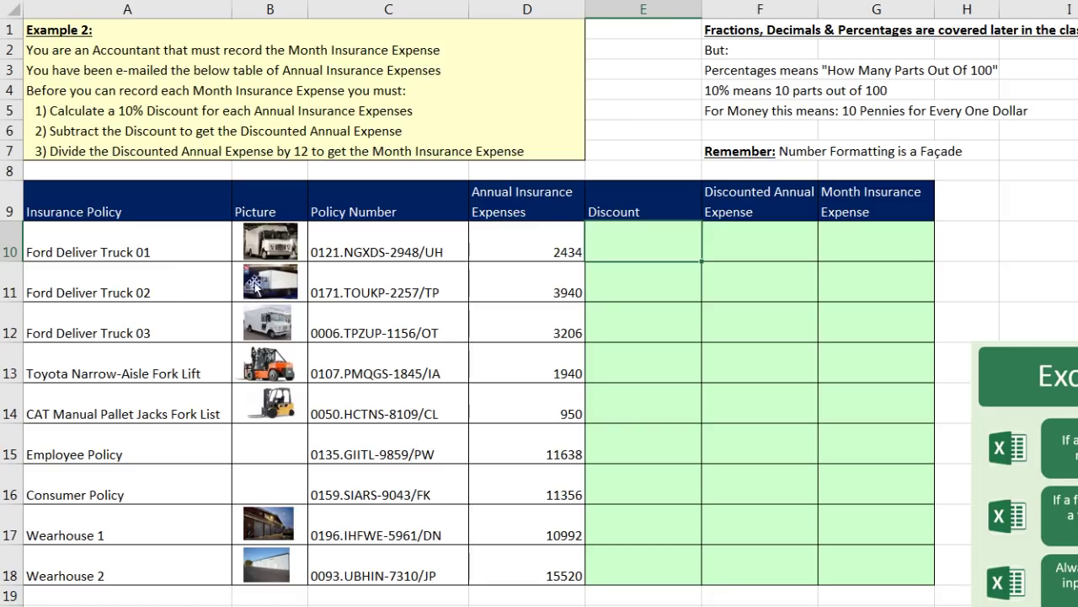
click(542, 293)
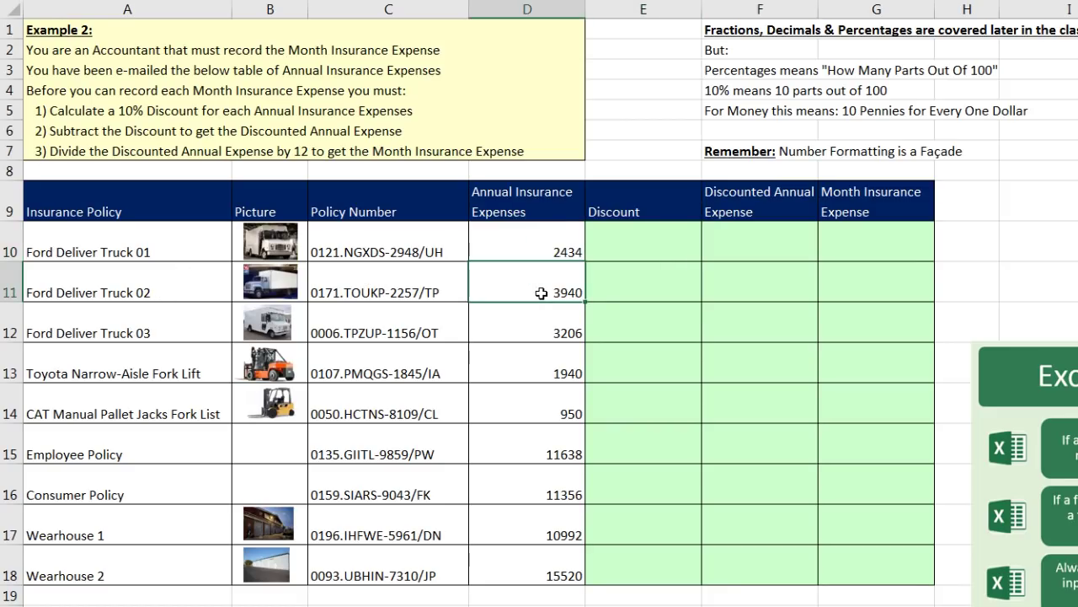
click(626, 250)
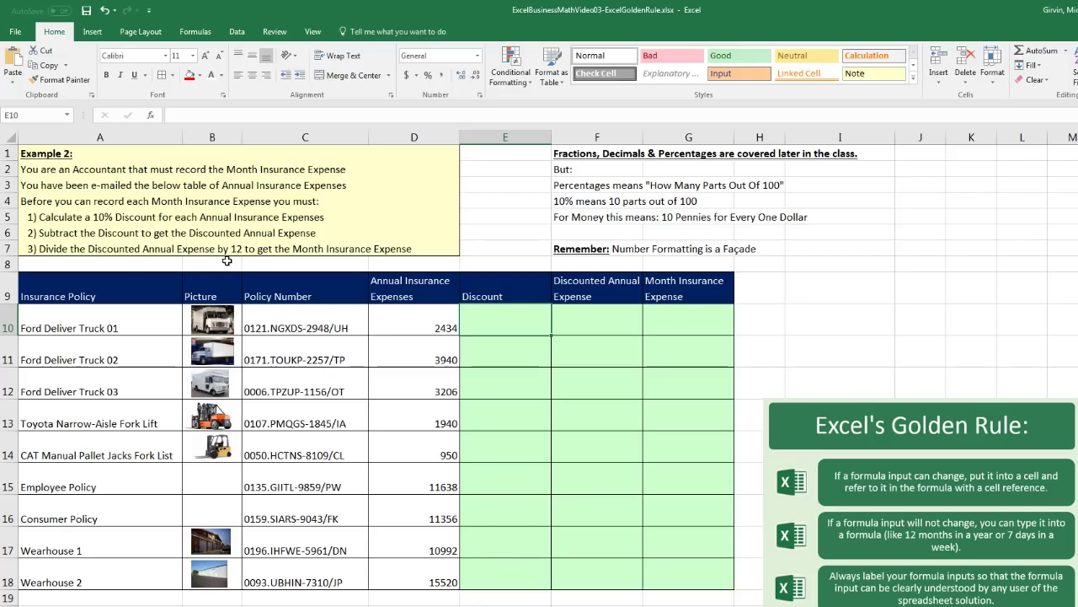
click(825, 348)
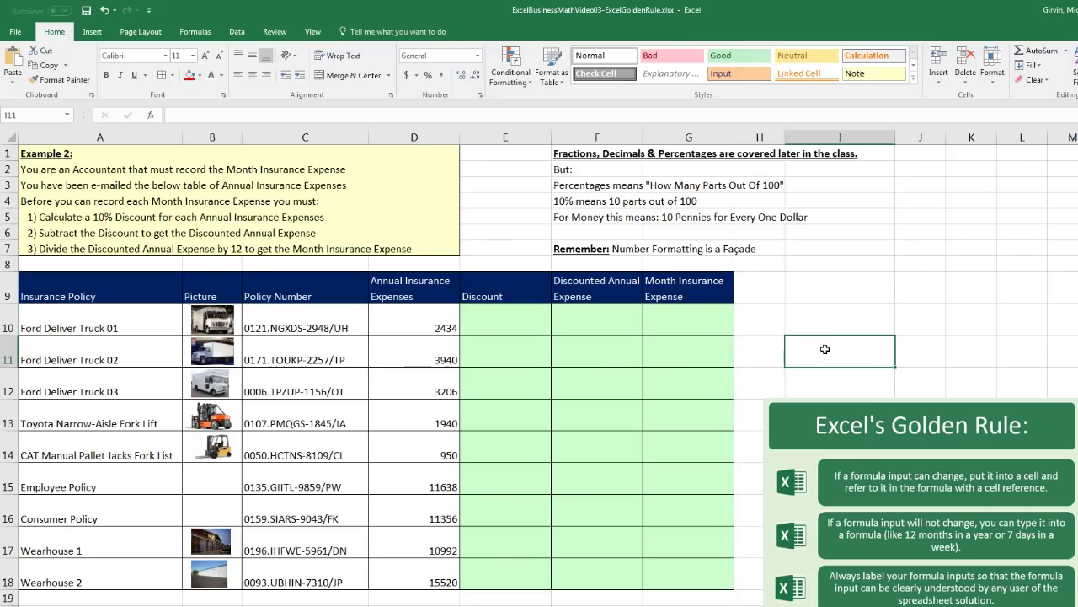
click(920, 351)
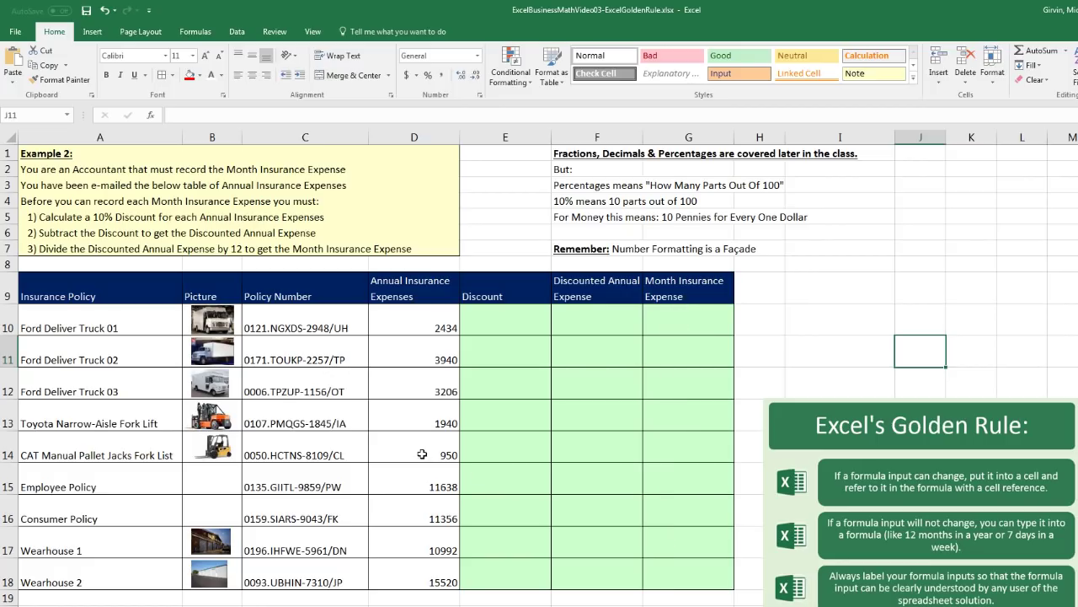
click(490, 327)
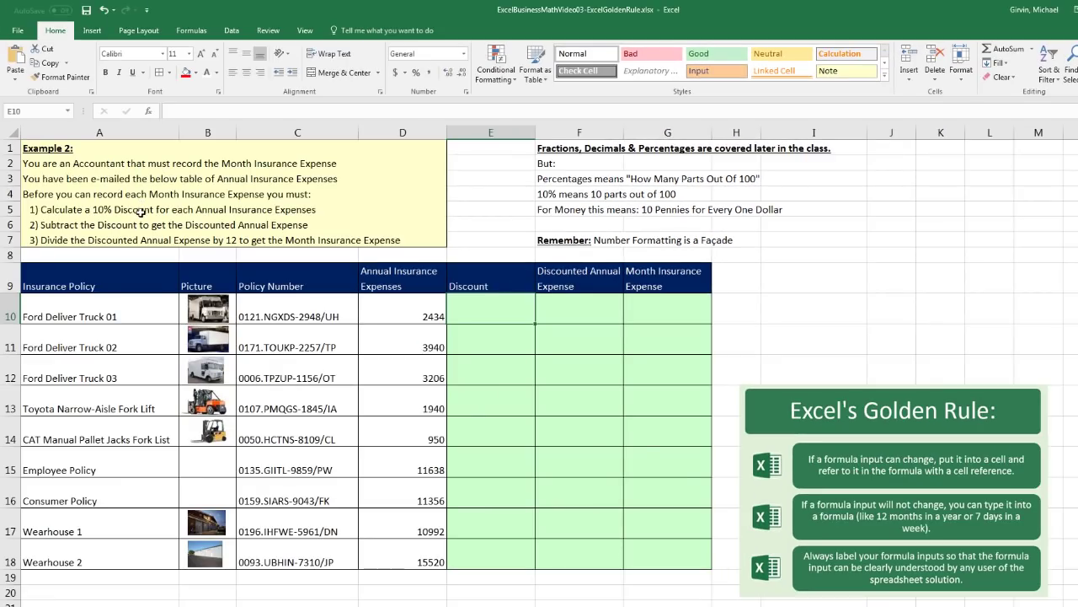
Enter the label "Discount on Annual Insurance Expense" in cell I10 and wrap its text.
click(790, 304)
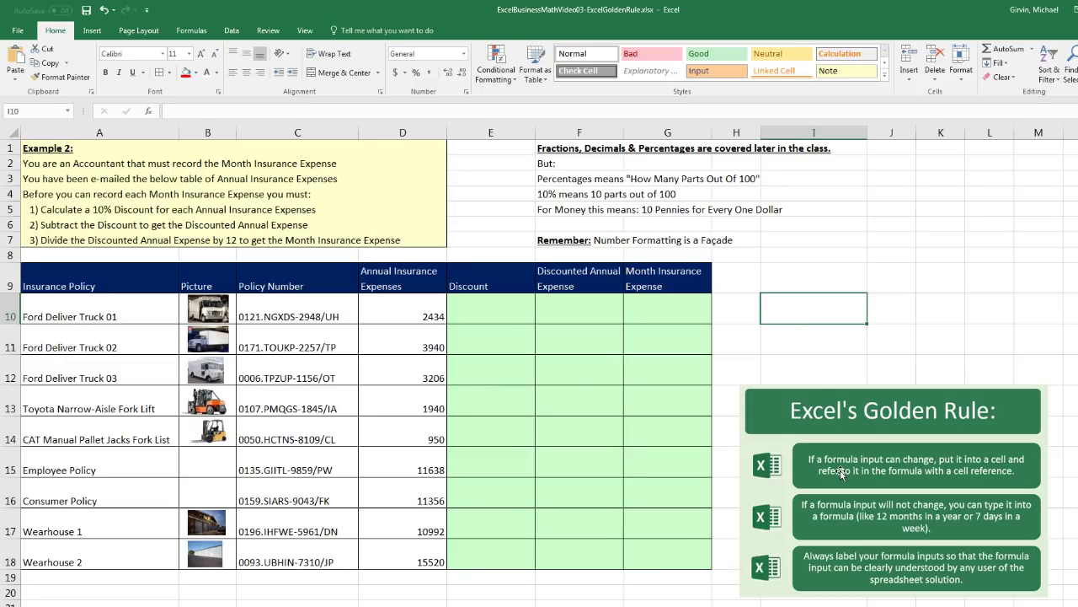
text(Discount on Annual )
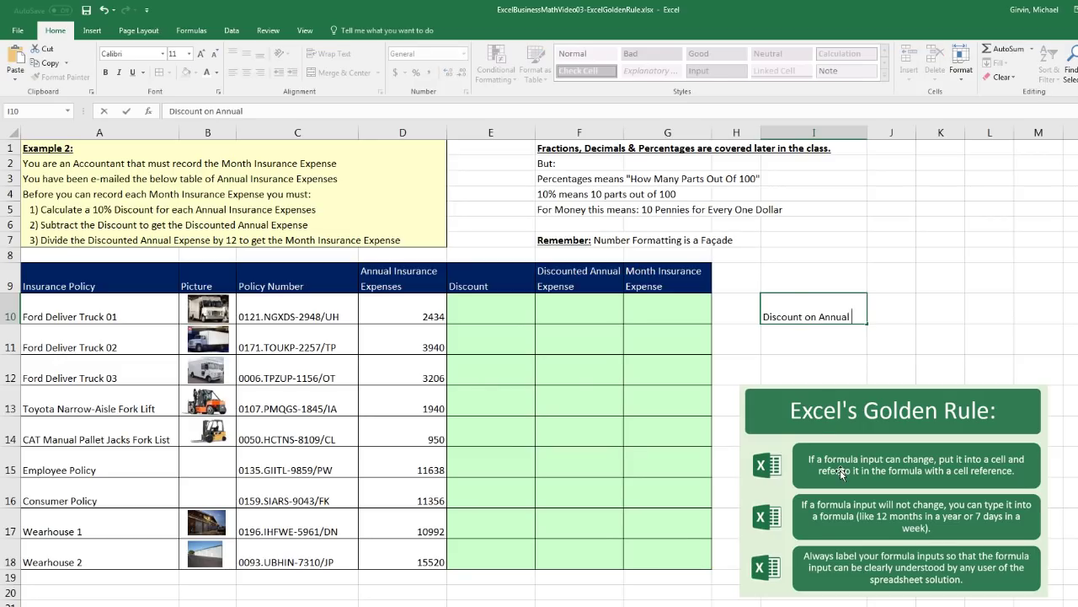
text(Insurance Expense)
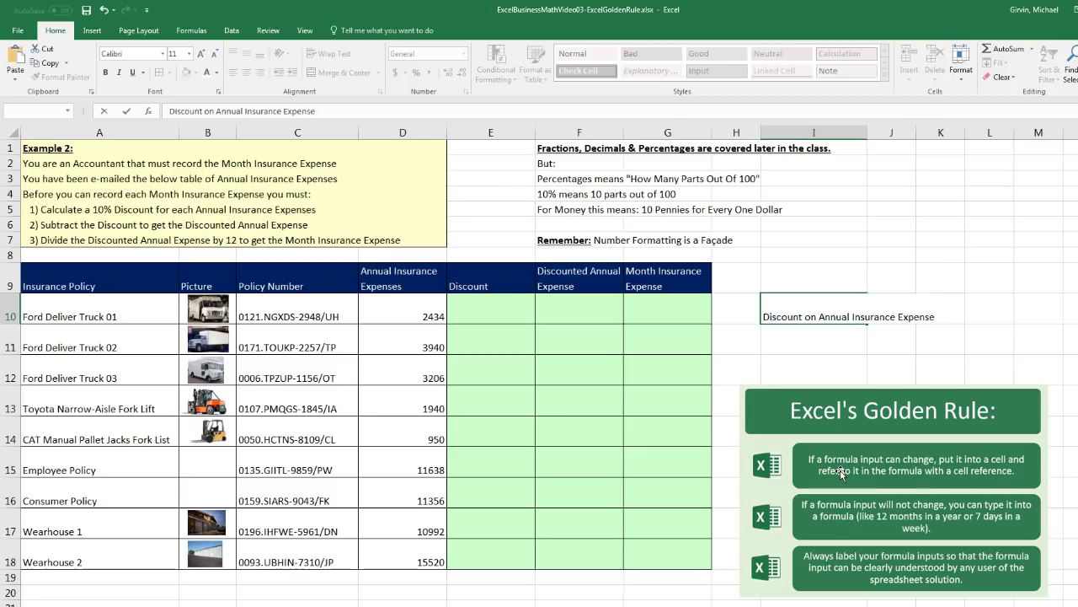
key(ctrl+Return)
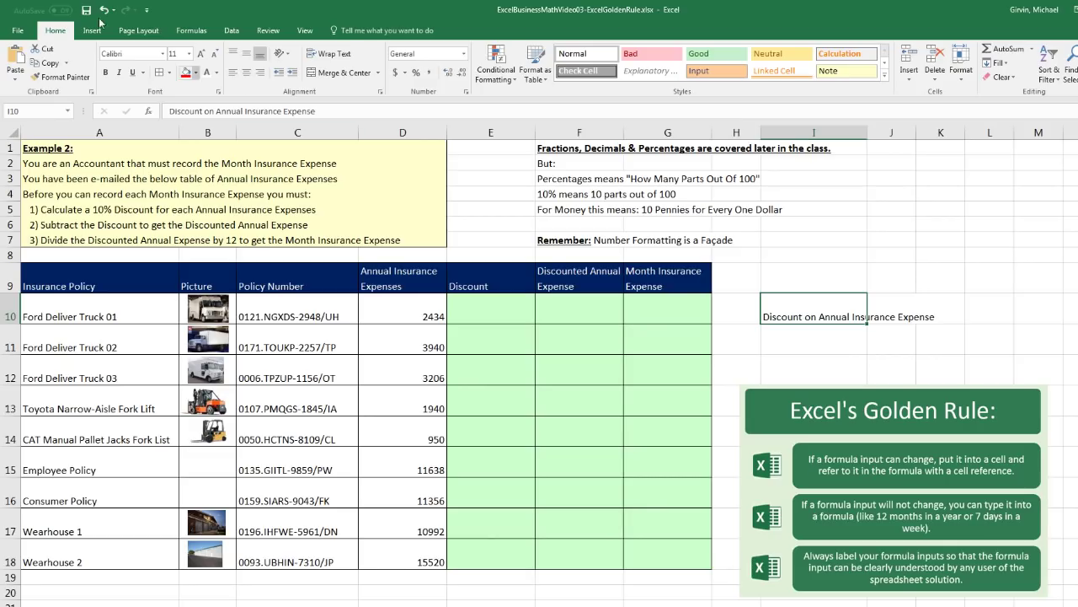
click(328, 53)
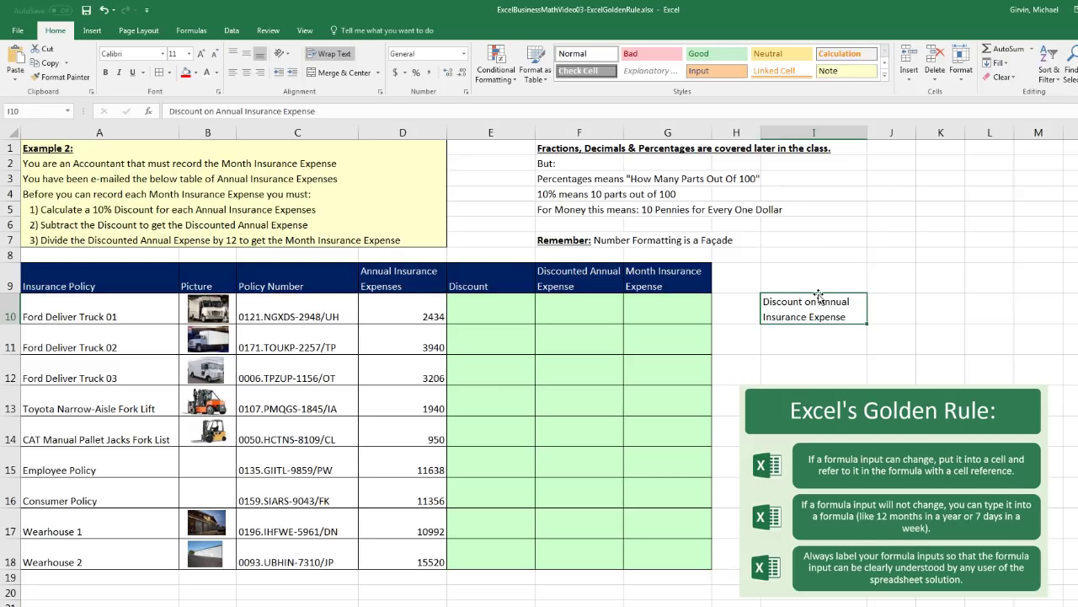
Format the label in I10 with a red fill and white text, and select the adjacent input cell J10.
click(196, 75)
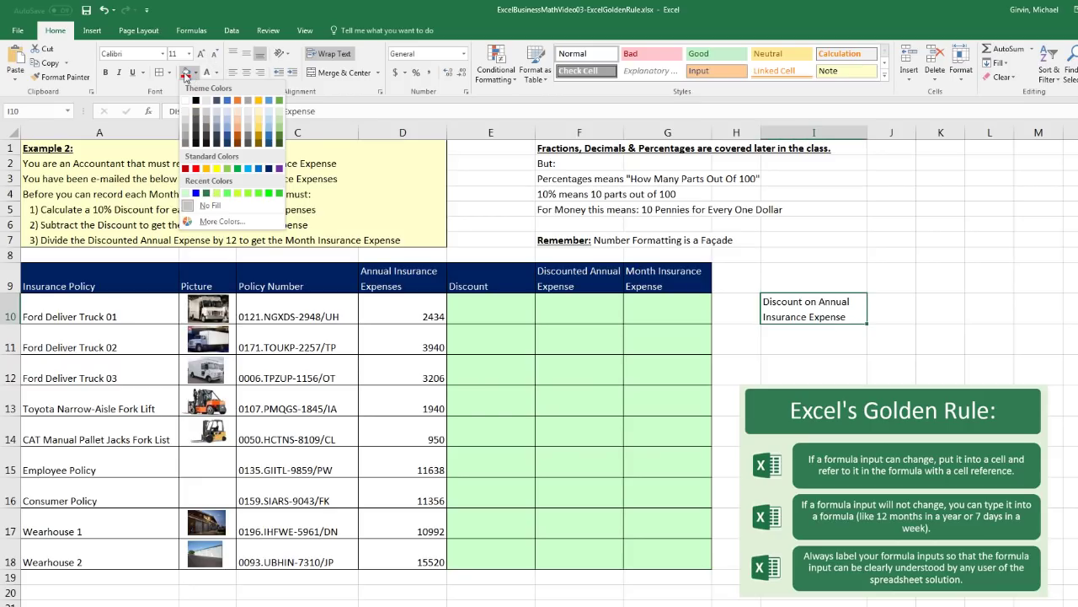
click(185, 74)
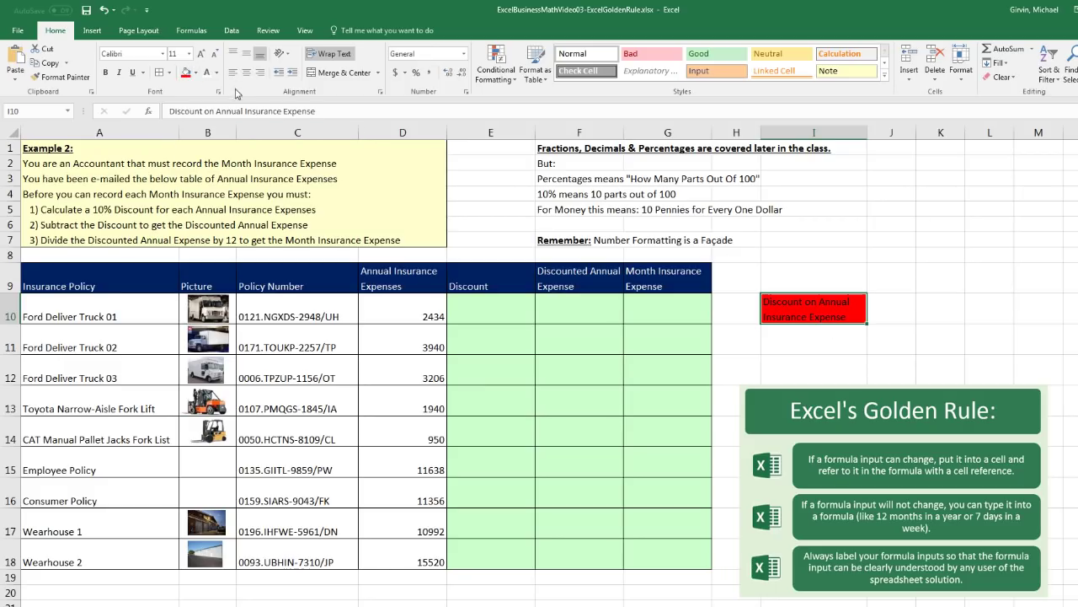
click(210, 74)
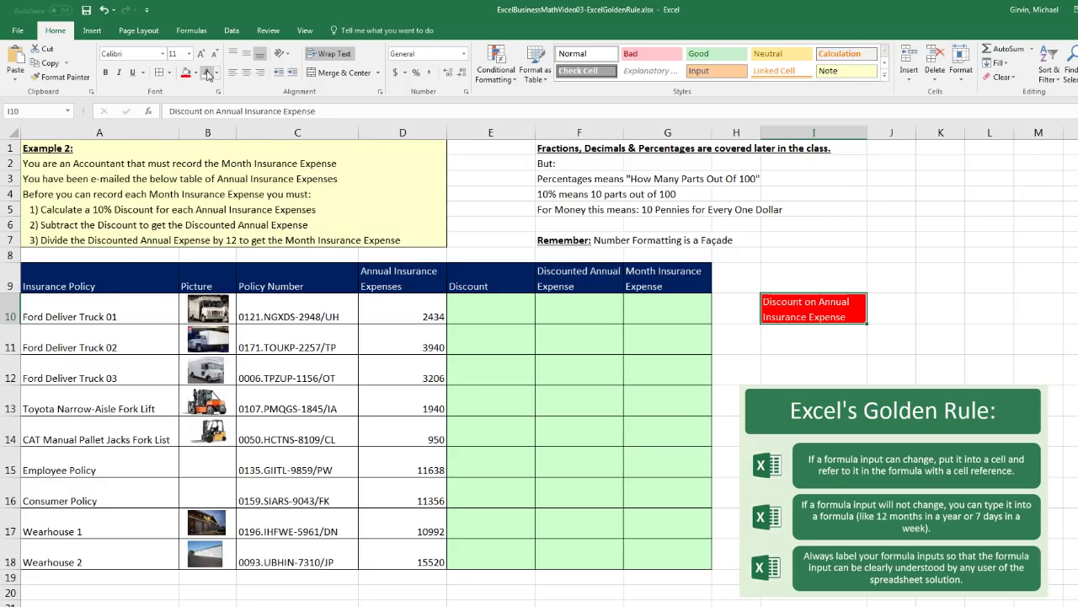
click(217, 74)
click(216, 75)
click(904, 305)
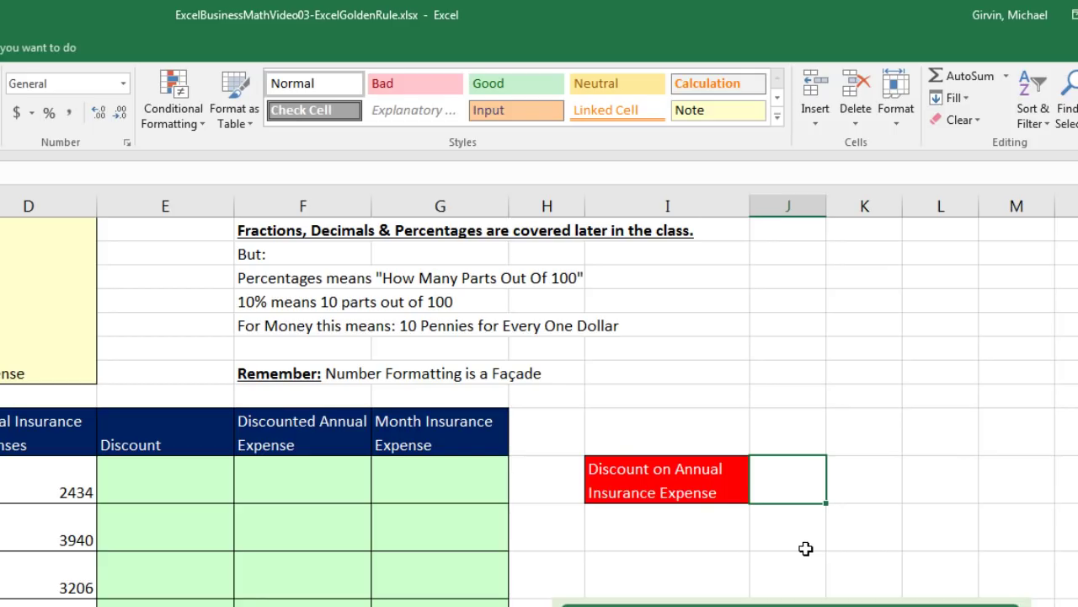
Enter 0.1 as the discount rate in J10 and display it with two decimal places.
text(.1)
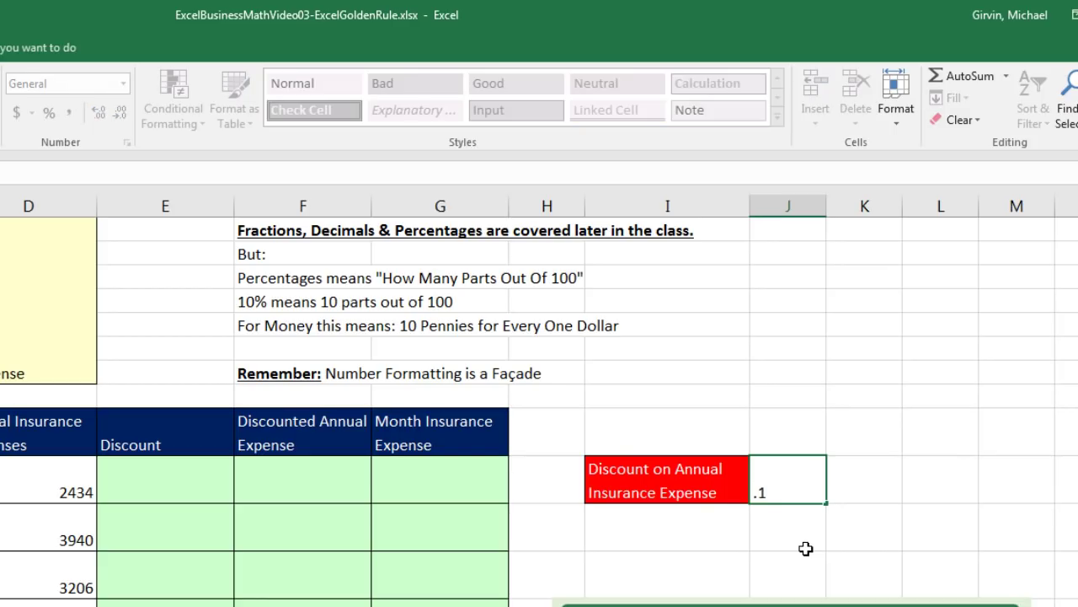
key(ctrl+Return)
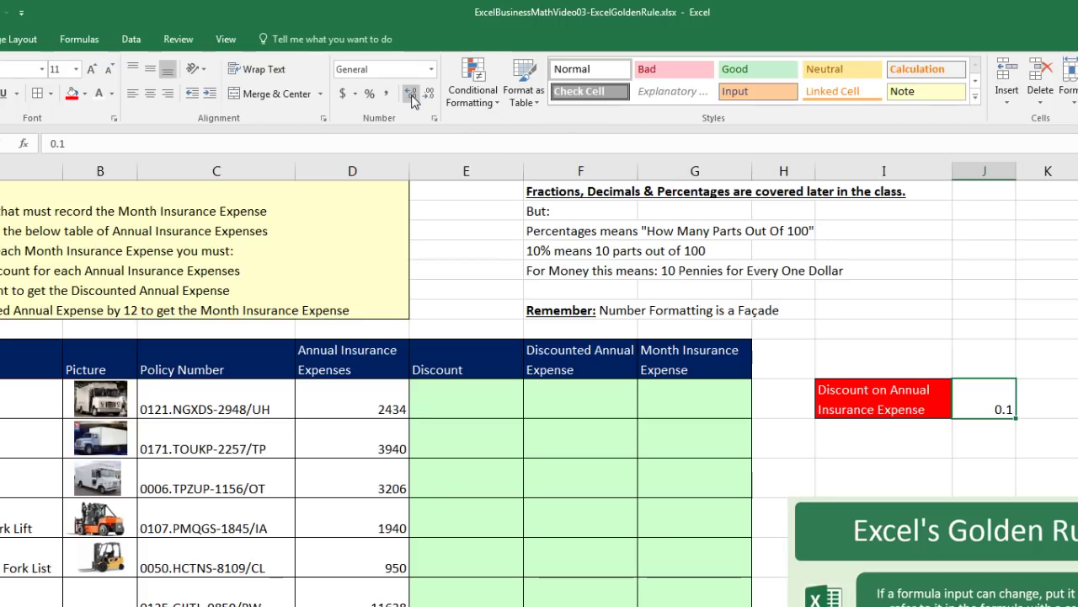
click(412, 96)
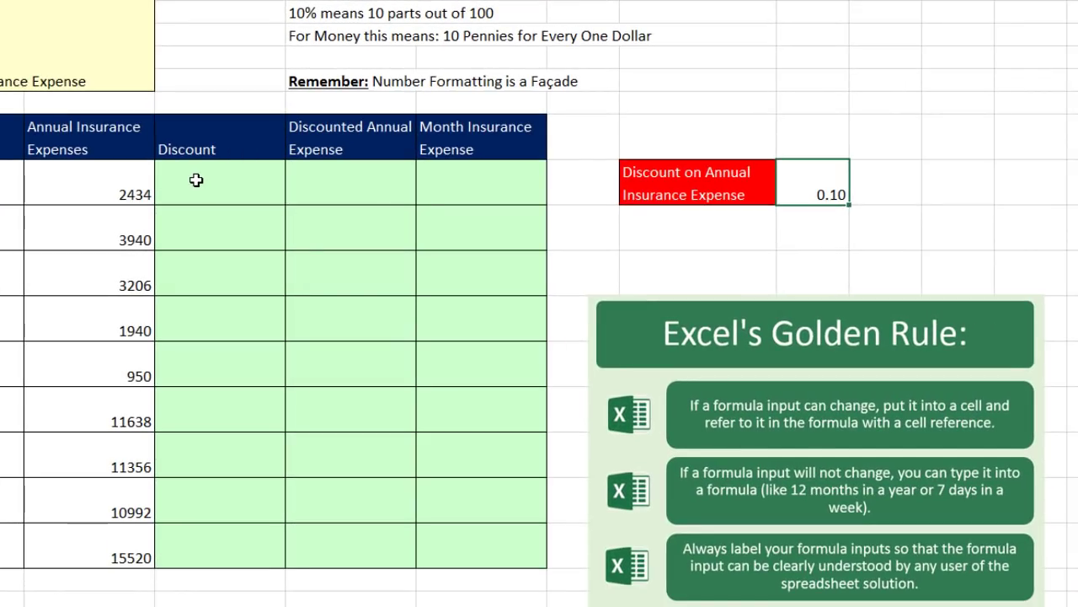
Calculate the discount in E10 with =D10*$J$10, fill it down to E18, and check the last cell's formula.
click(196, 179)
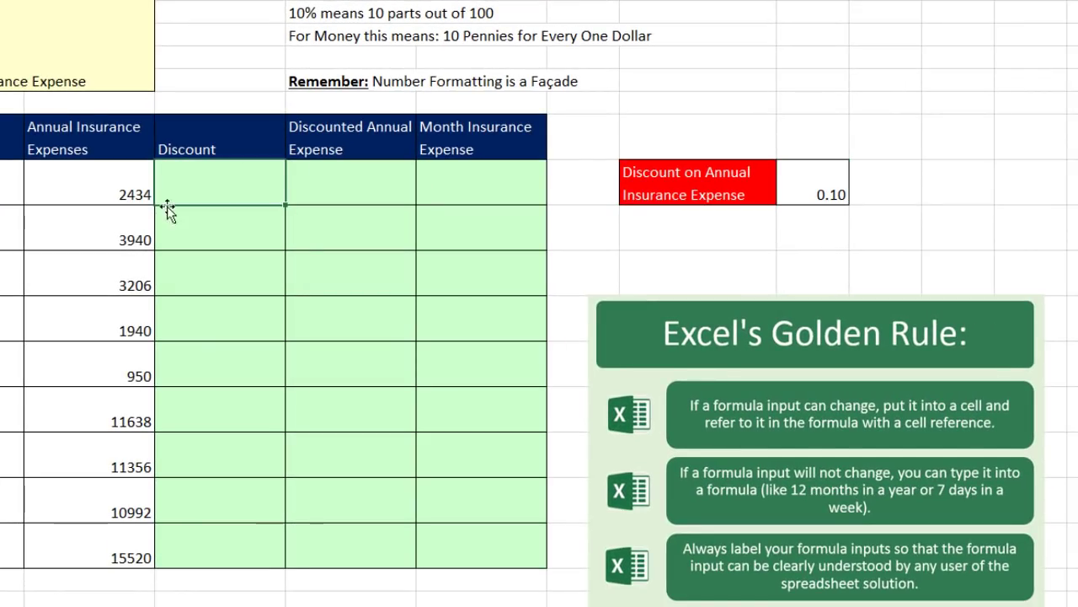
text(=)
key(Left)
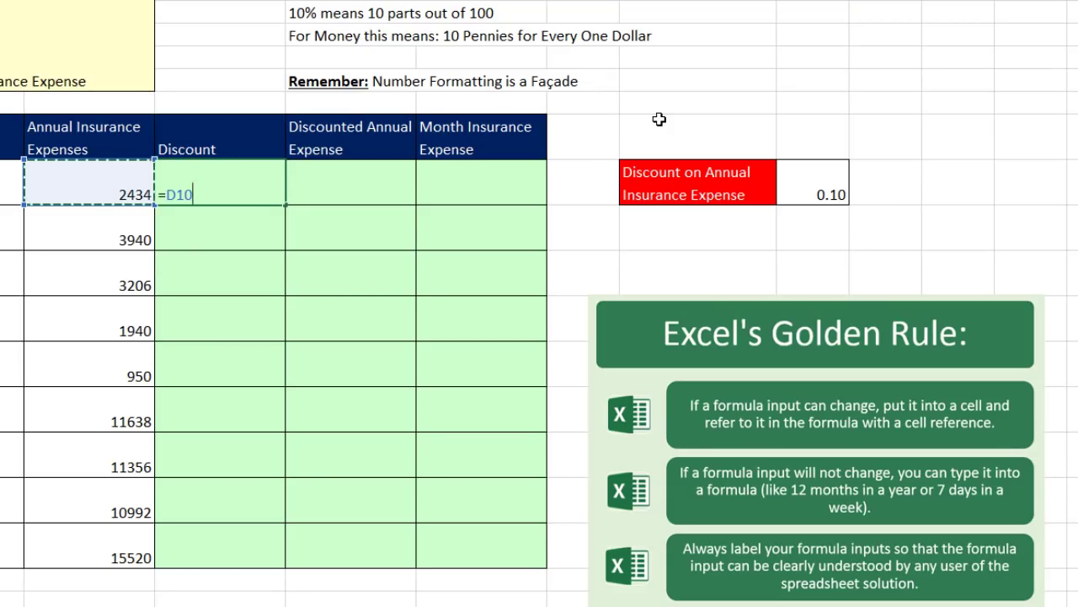
text(*)
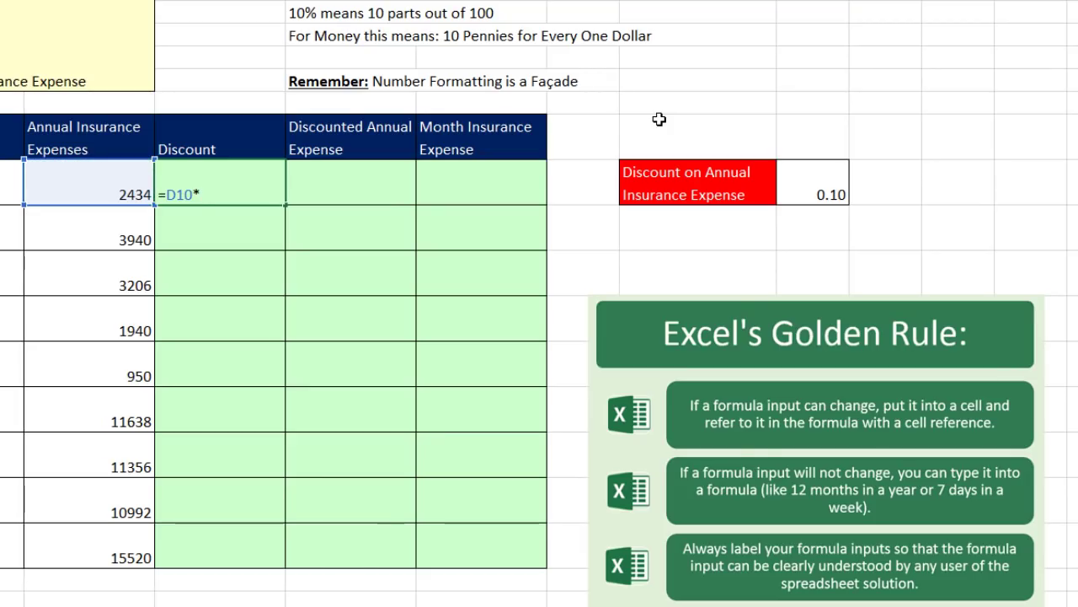
click(820, 192)
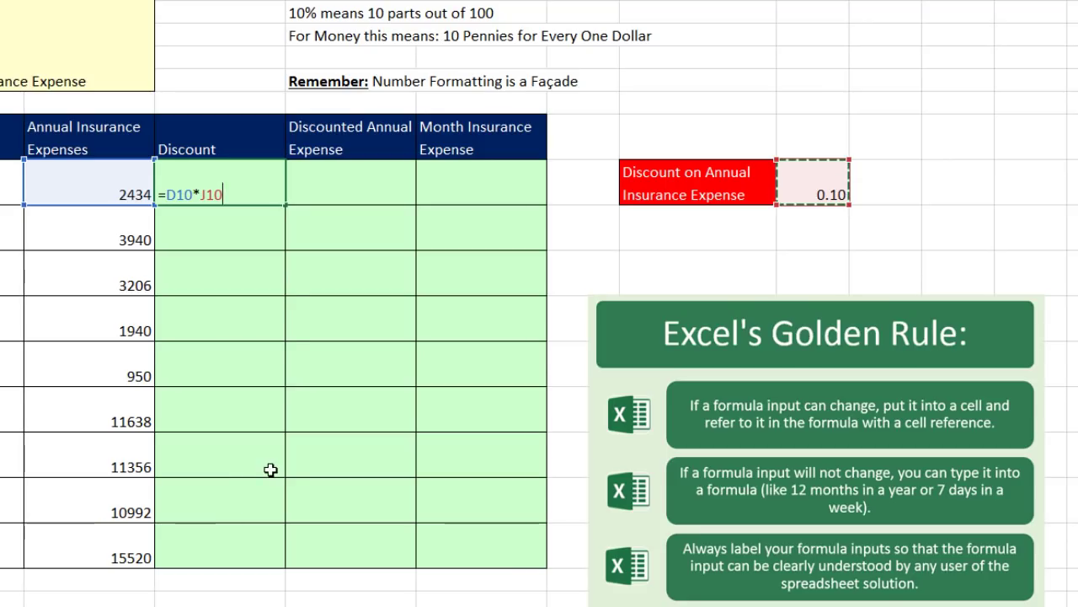
key(F4)
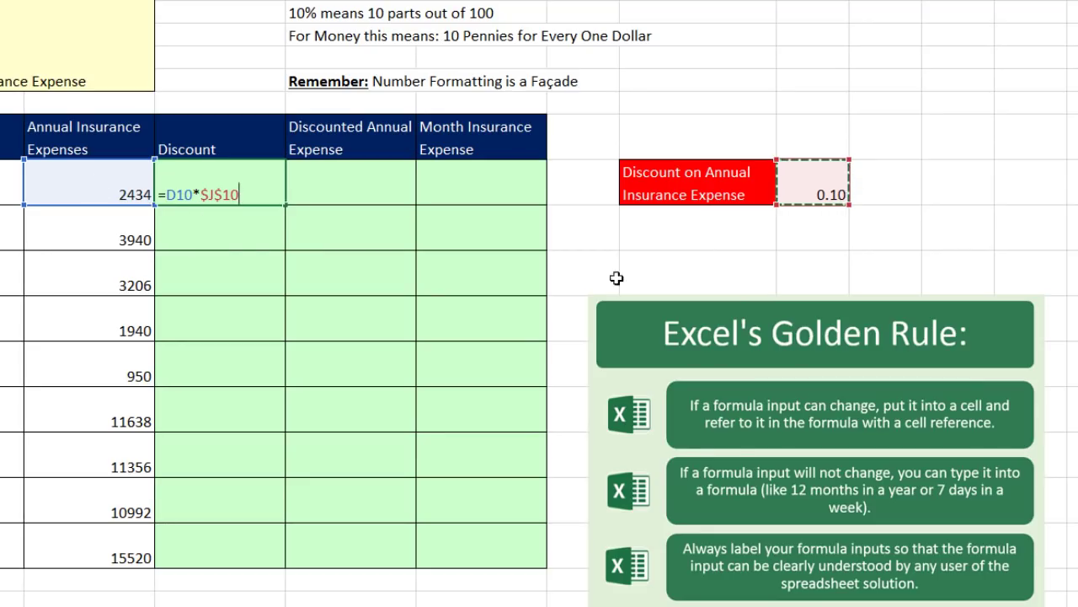
key(ctrl+Return)
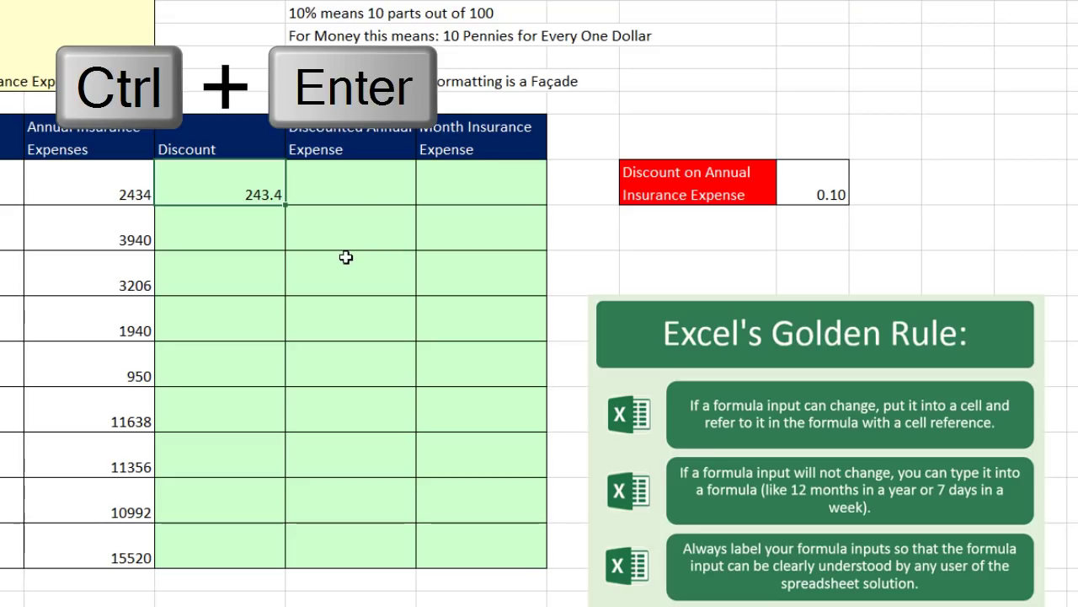
double_click(284, 204)
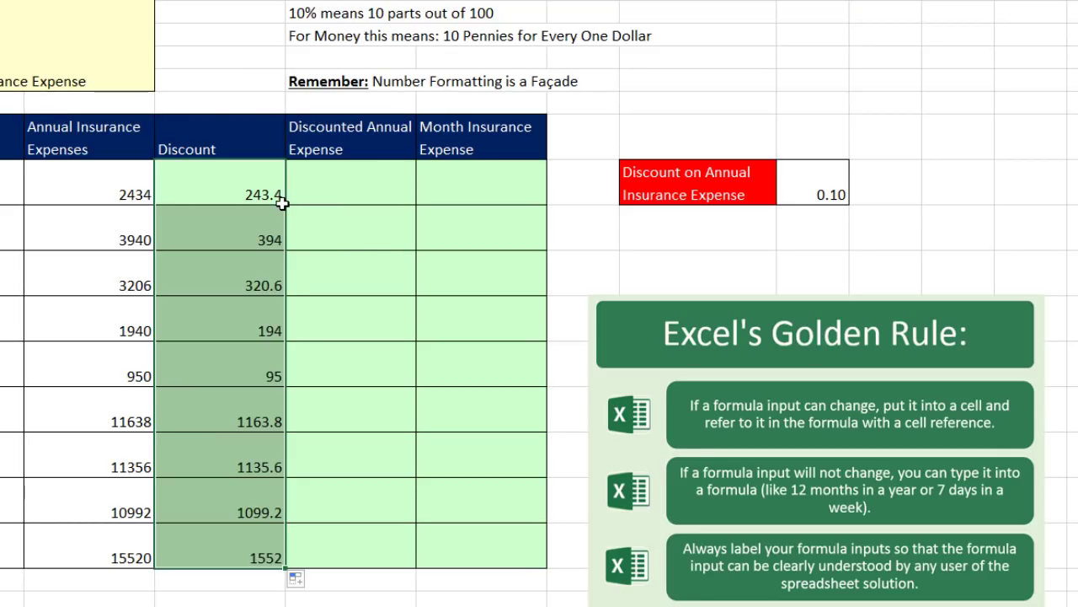
click(223, 539)
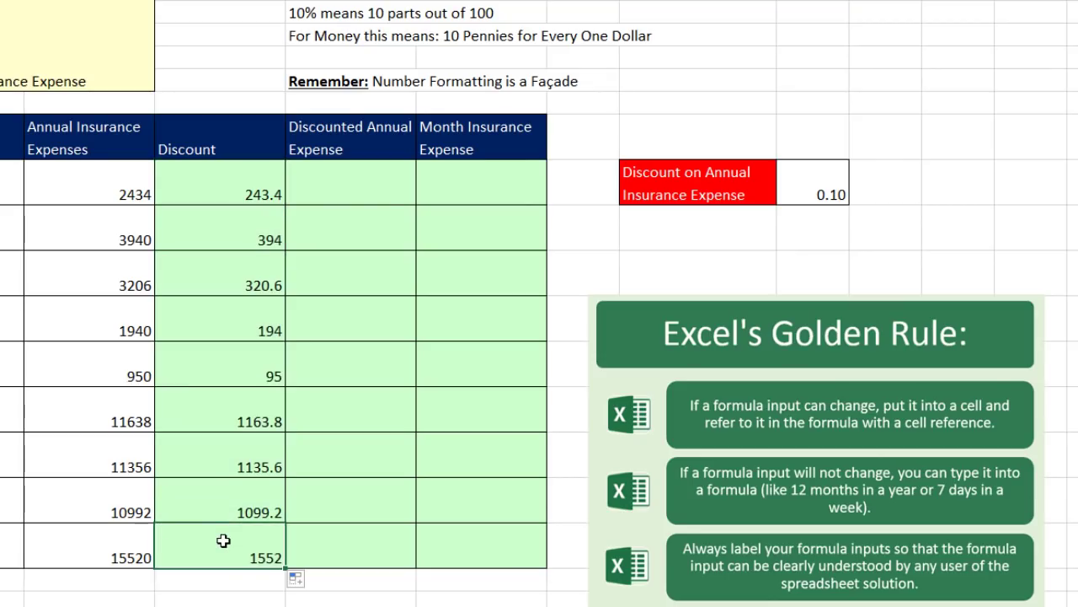
key(F2)
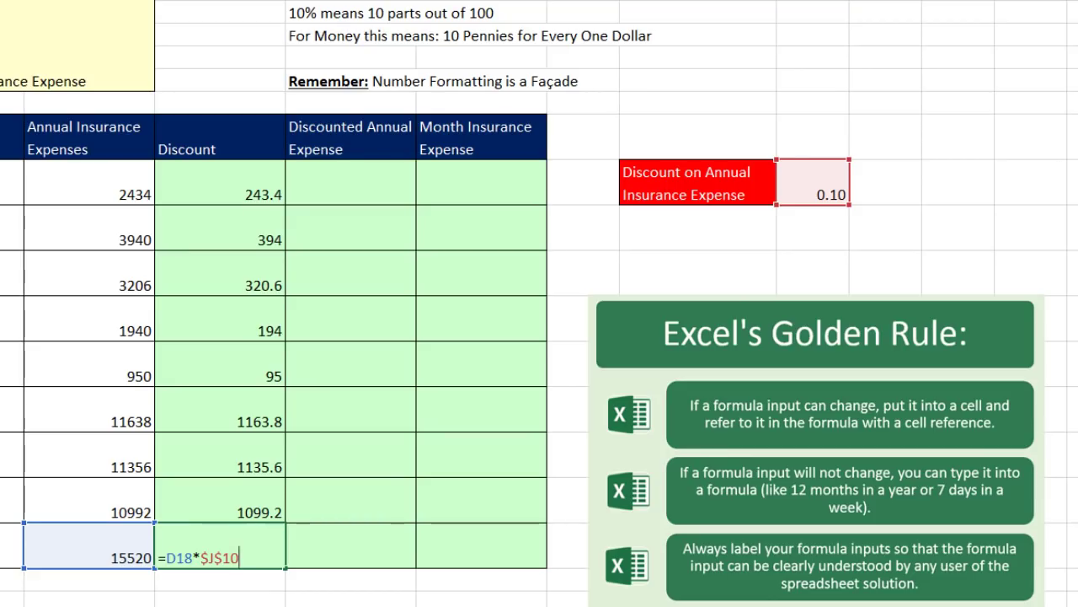
key(Return)
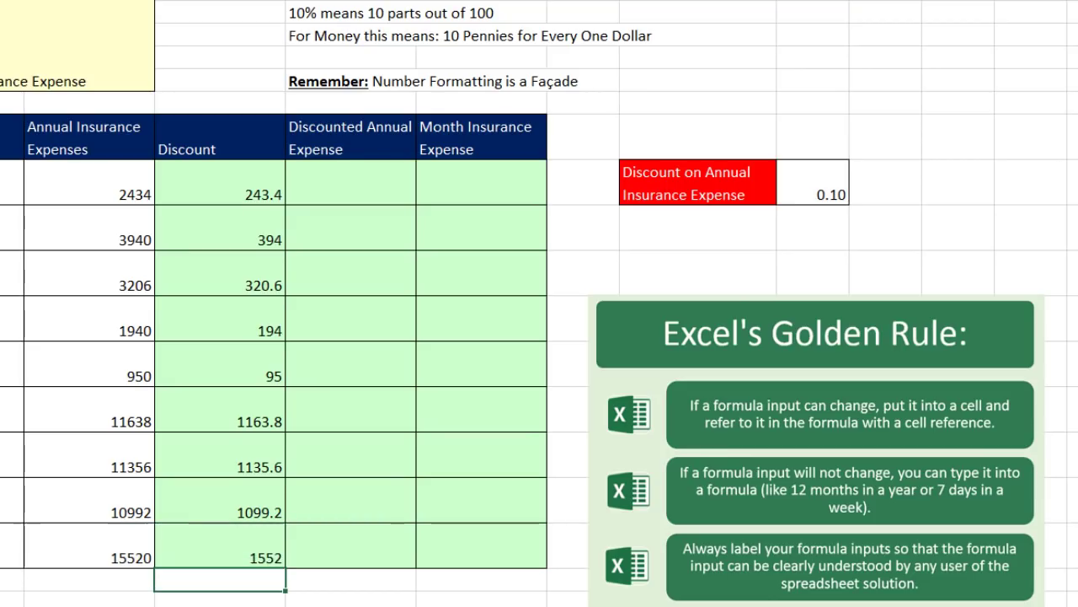
Calculate the discounted annual expense in F10 with =D10-E10 and fill the formula down to F18.
click(341, 190)
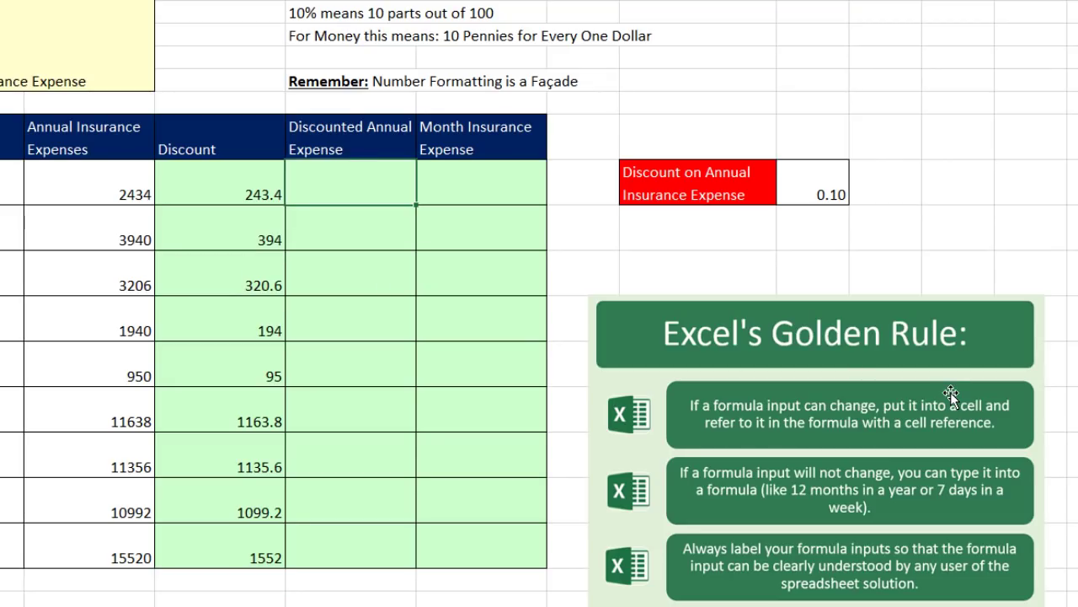
text(=)
key(Left)
key(Left)
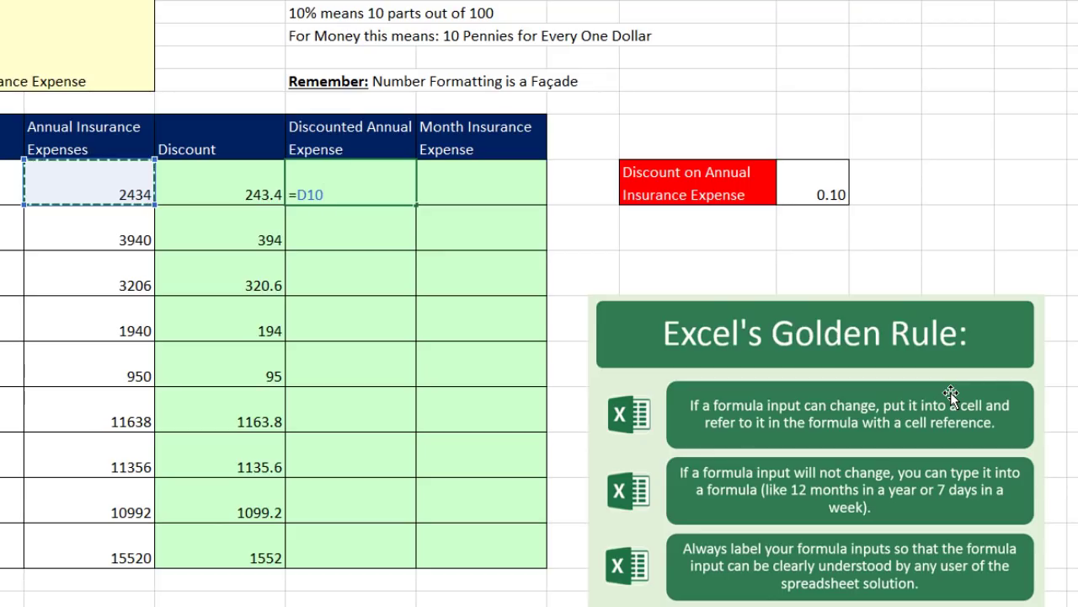
text(-)
key(Left)
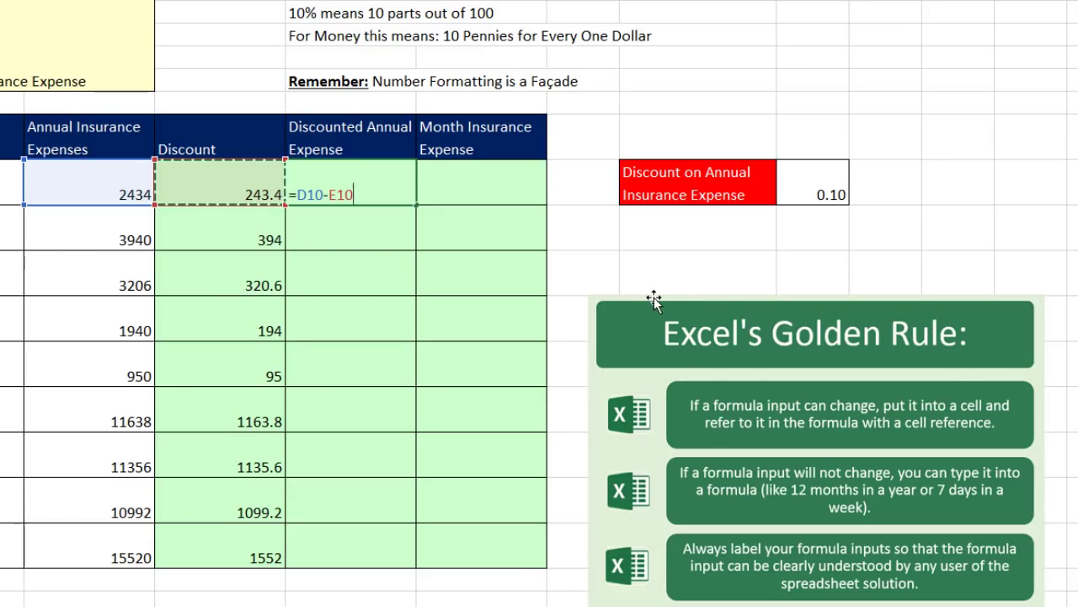
key(ctrl+Return)
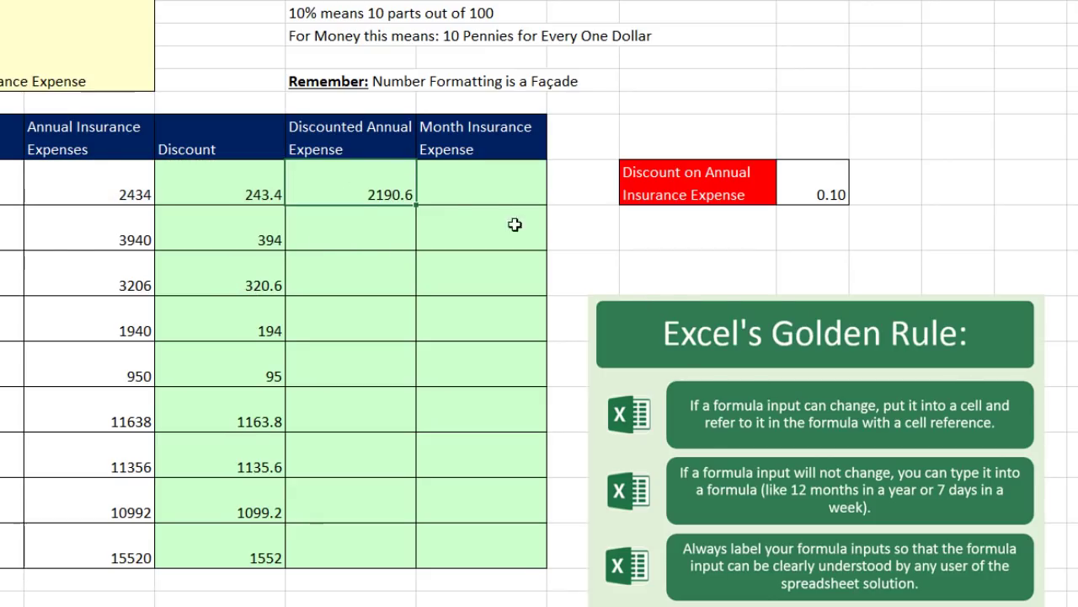
double_click(416, 205)
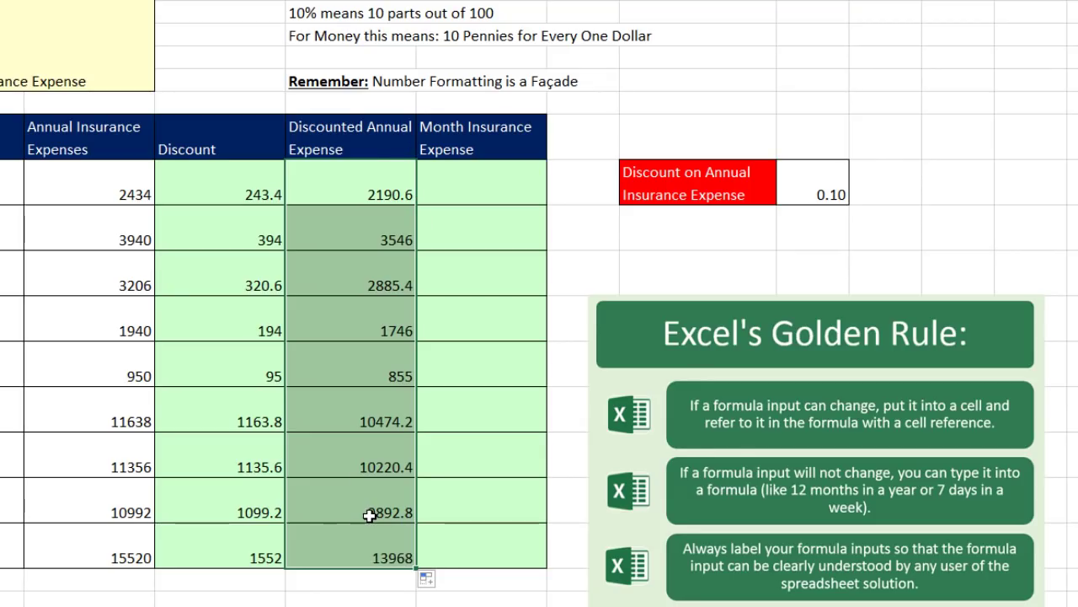
Calculate the monthly insurance expense in G10 with =F10/12, fill it down to G18, and check the last cell's formula.
click(478, 191)
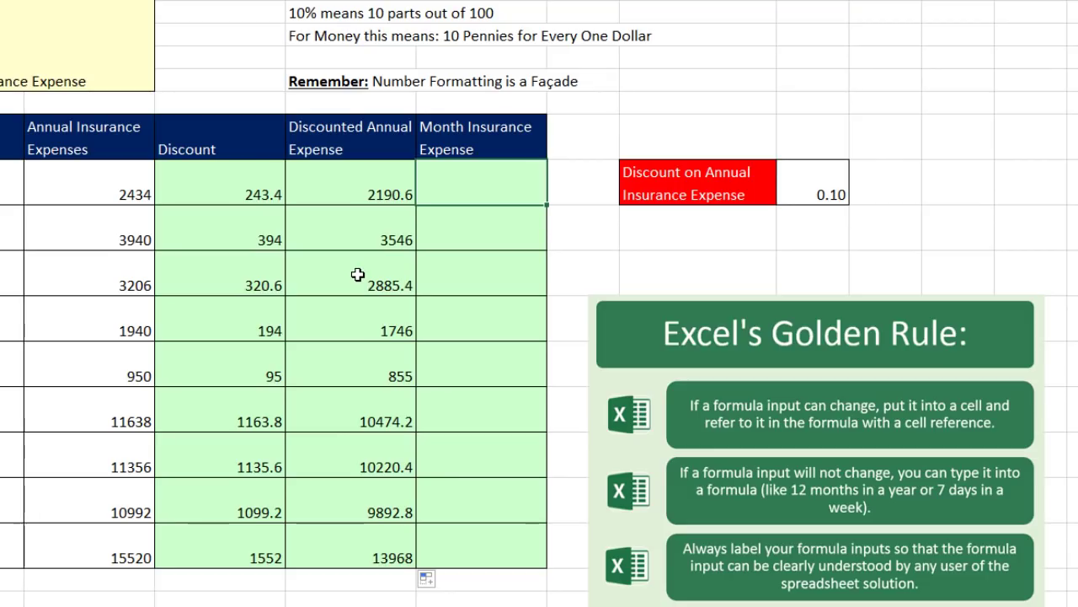
text(=)
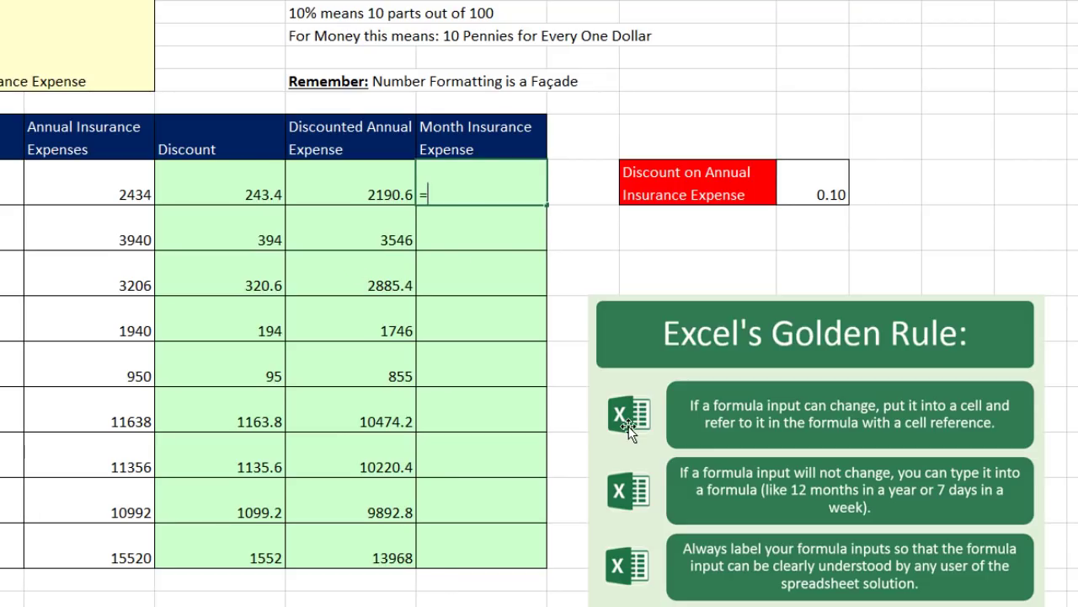
key(Left)
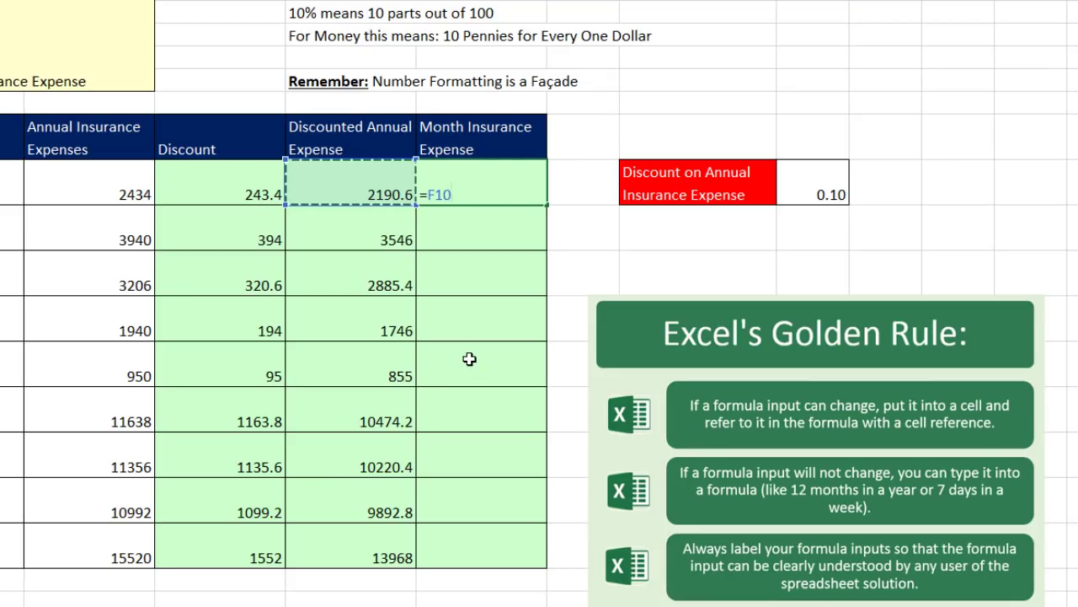
text(/)
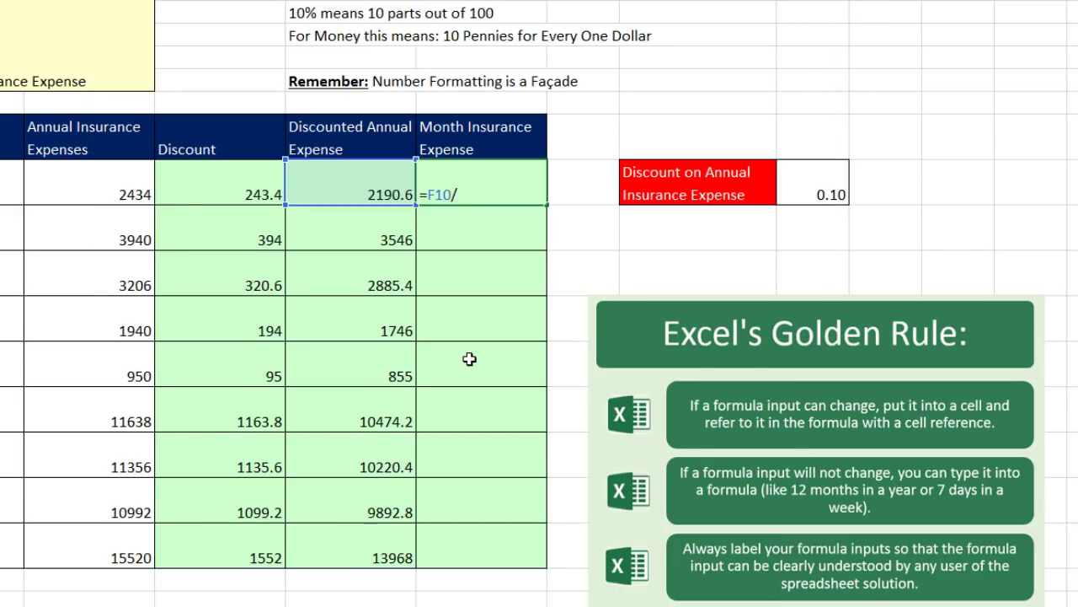
text(2)
key(ctrl+Return)
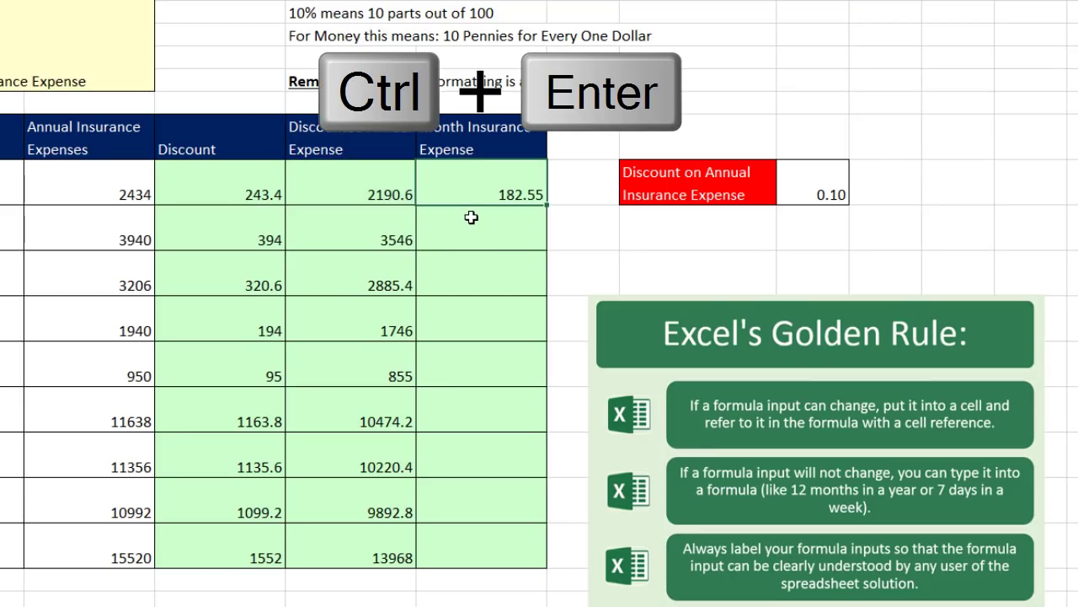
double_click(546, 206)
click(481, 559)
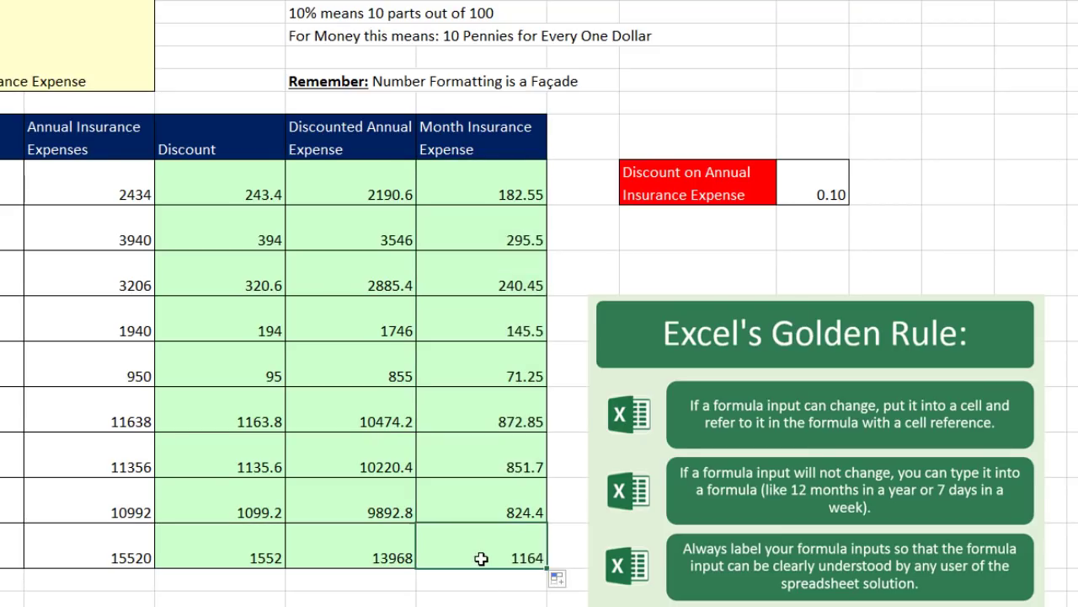
double_click(481, 558)
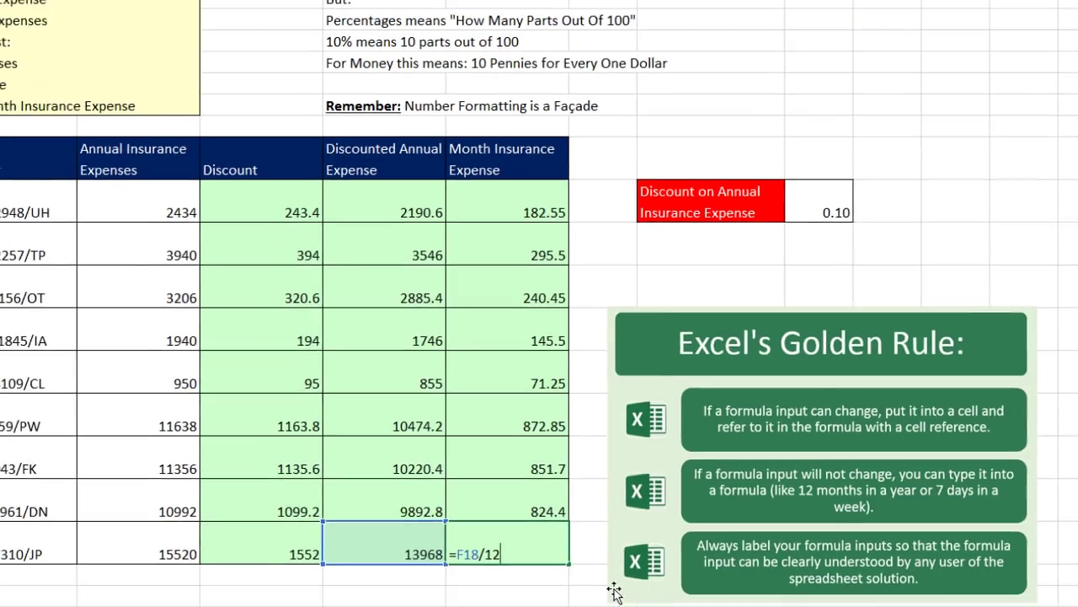
key(Escape)
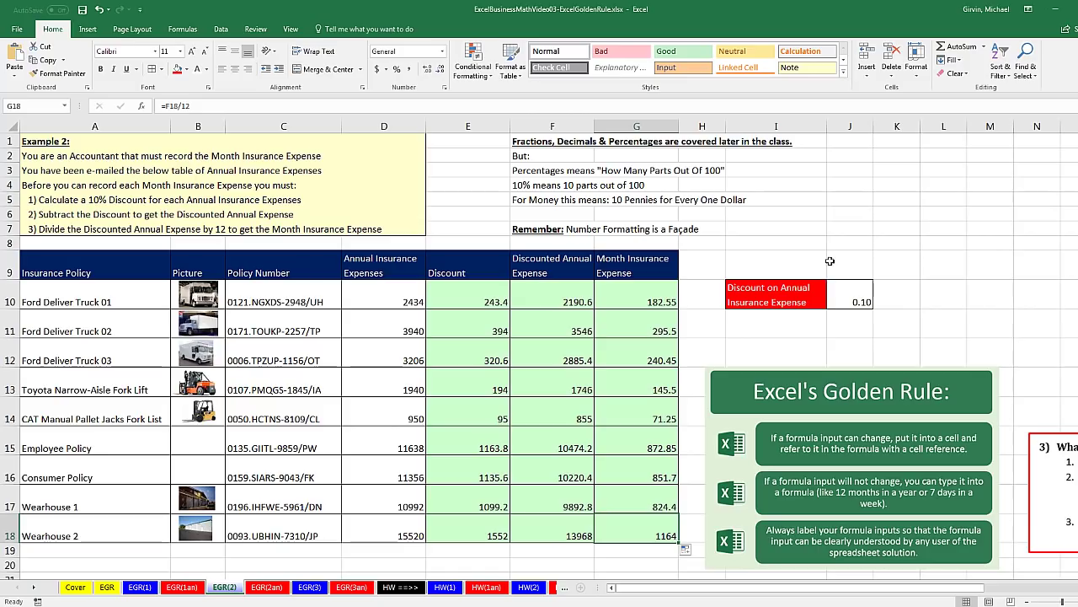
Review the discount input in J10 and the formulas in E10 and G10 against Excel's Golden Rule.
click(847, 294)
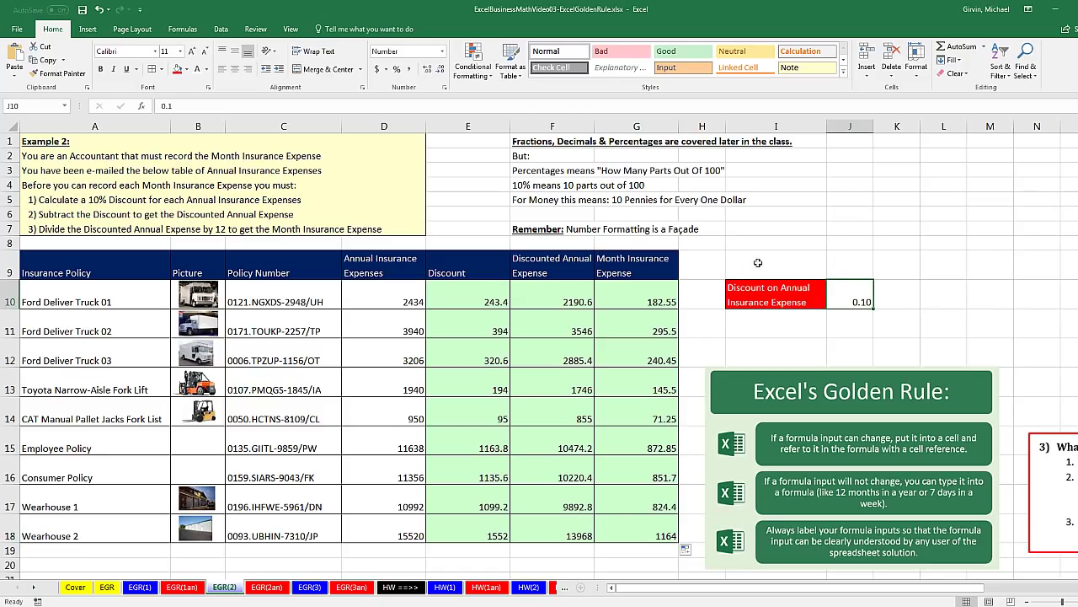
click(497, 300)
key(F2)
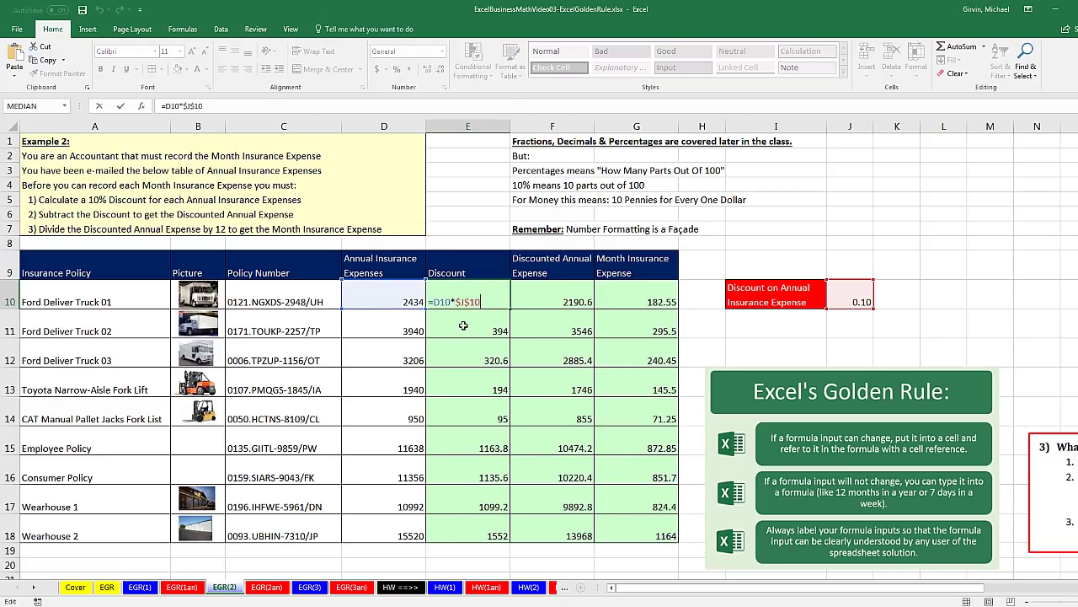
key(Escape)
click(618, 295)
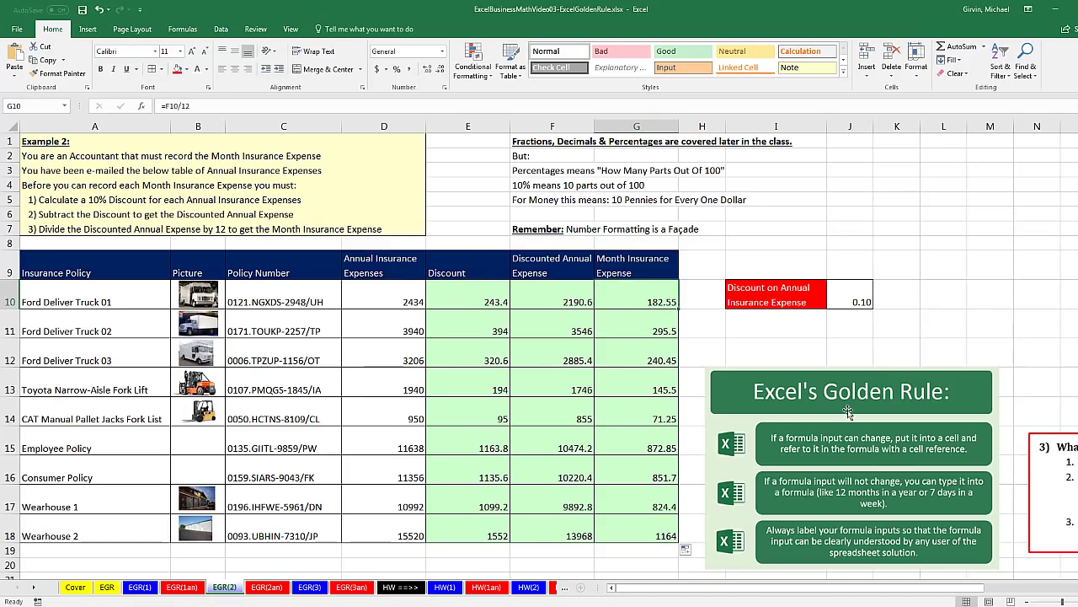
key(F2)
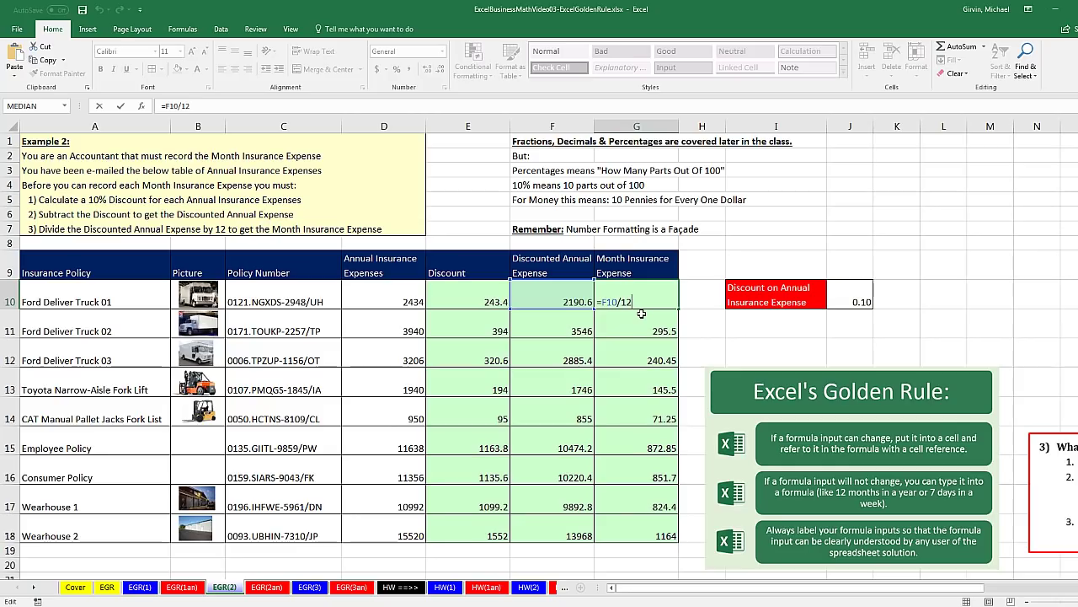
key(ctrl+Return)
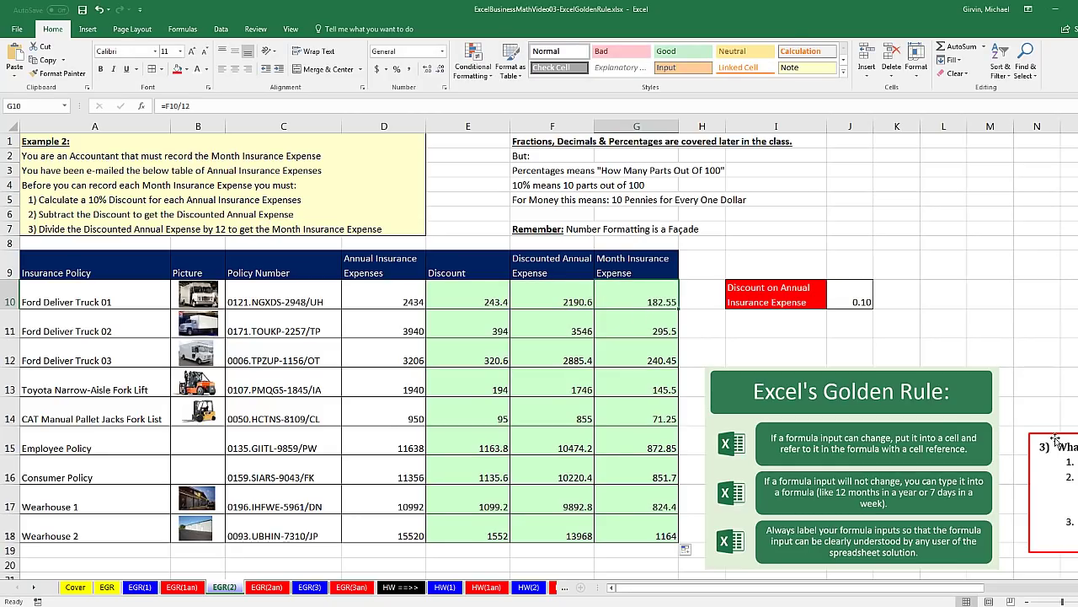
Move the "What is an Excel Model?" picture over the table to read it, then place it just below the discount input cell.
drag(1055, 438, 131, 368)
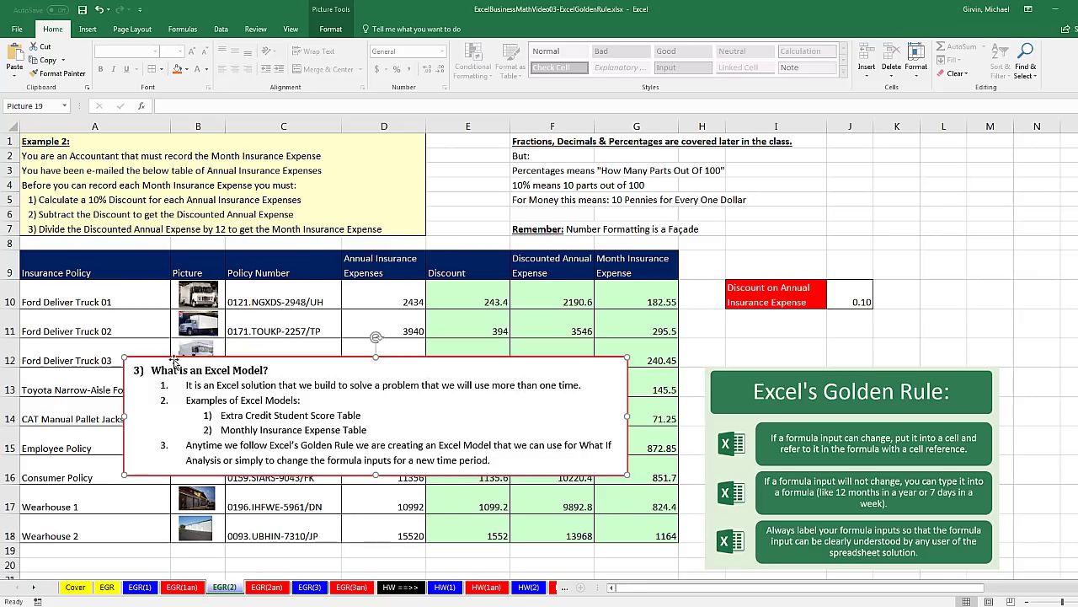
drag(167, 357, 750, 323)
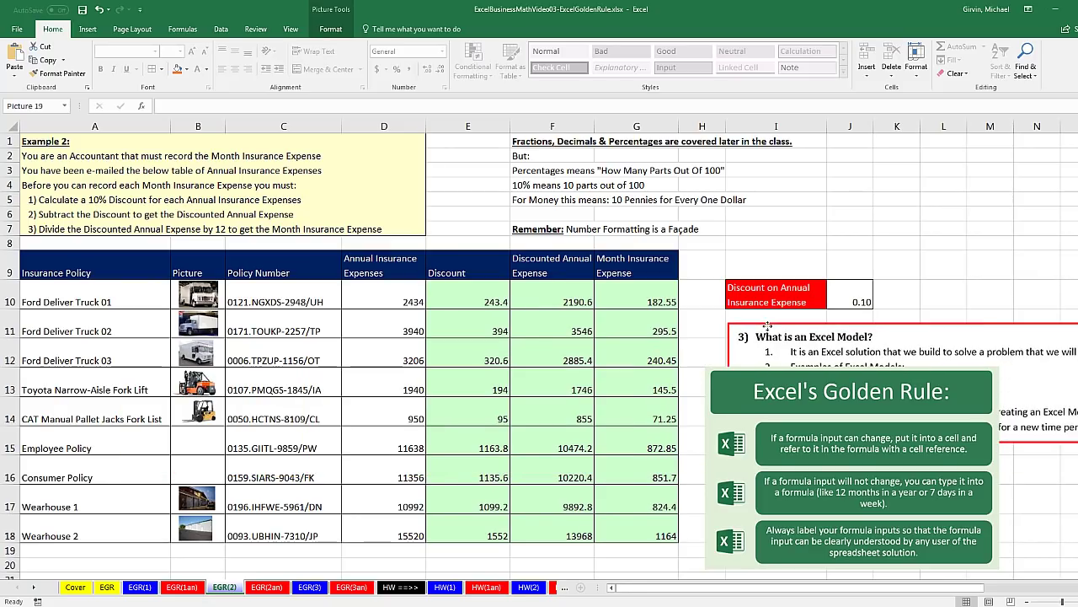
Change the discount rate in J10 to 0.04.
click(859, 301)
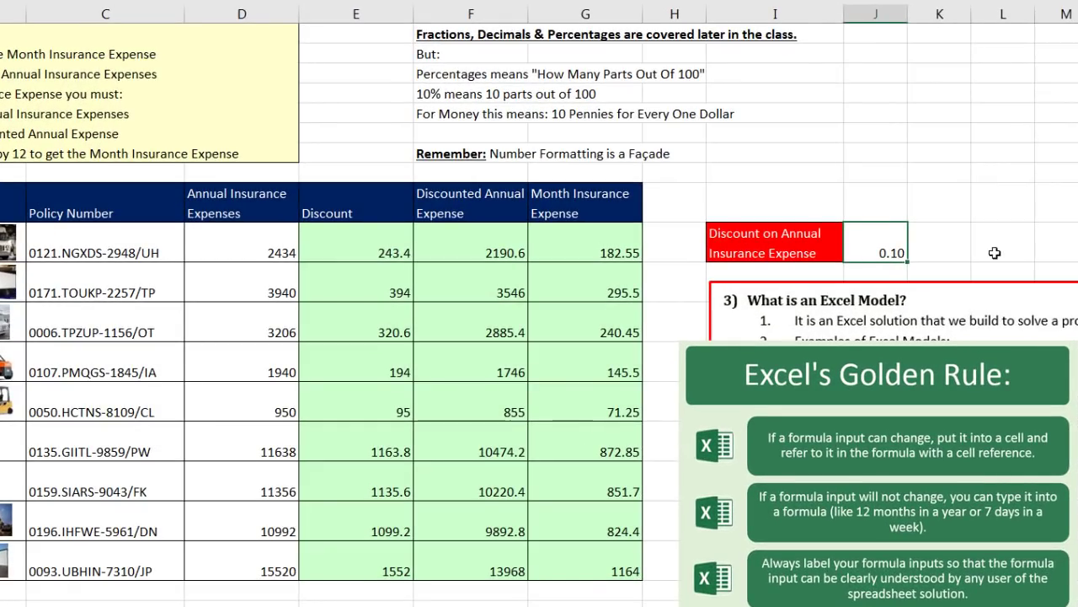
text(.04)
key(Return)
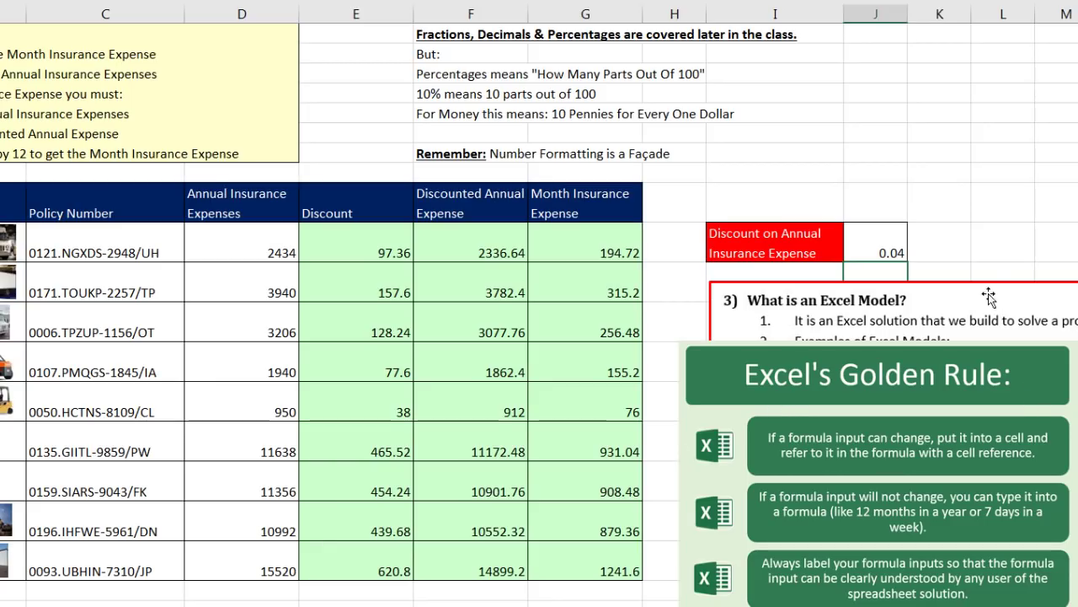
Read the "What is an Excel Model?" picture over the table and place it to the right of the discount input, starting at column K.
drag(987, 287, 447, 161)
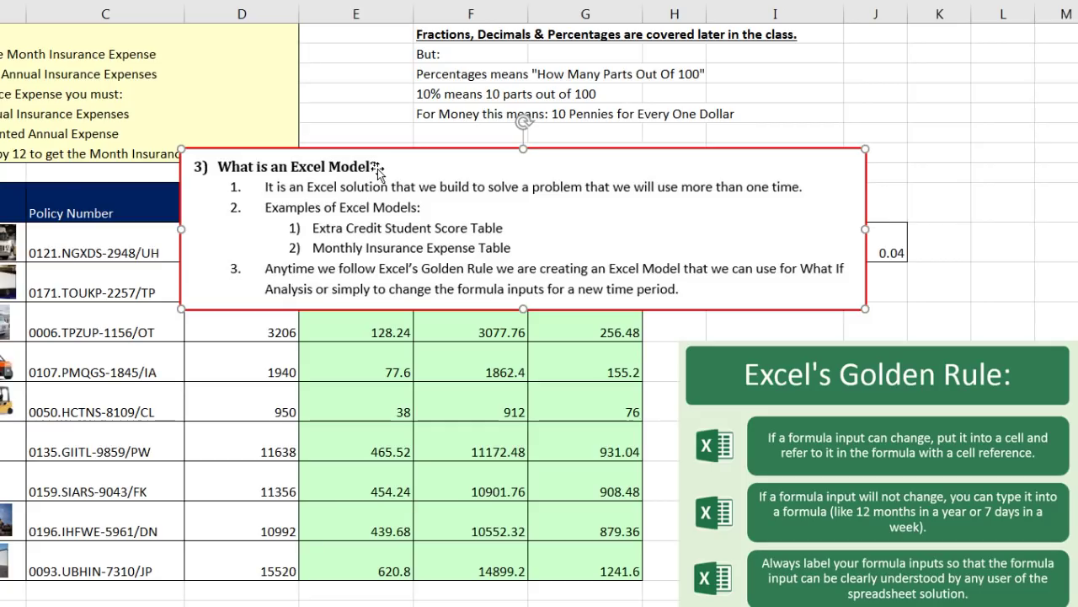
drag(377, 171, 870, 244)
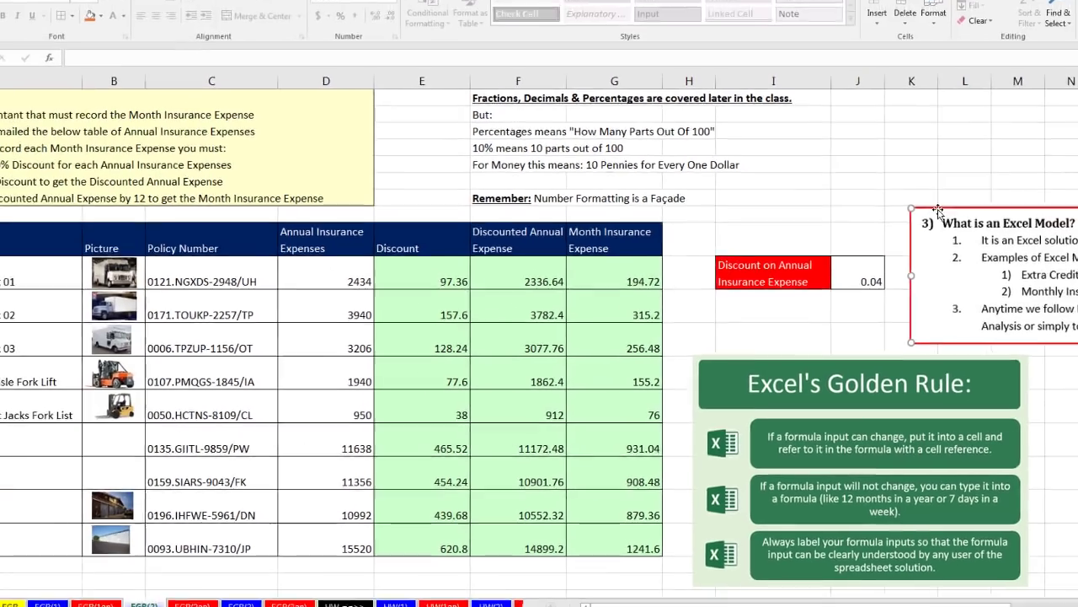
drag(967, 165, 181, 176)
drag(337, 245, 164, 371)
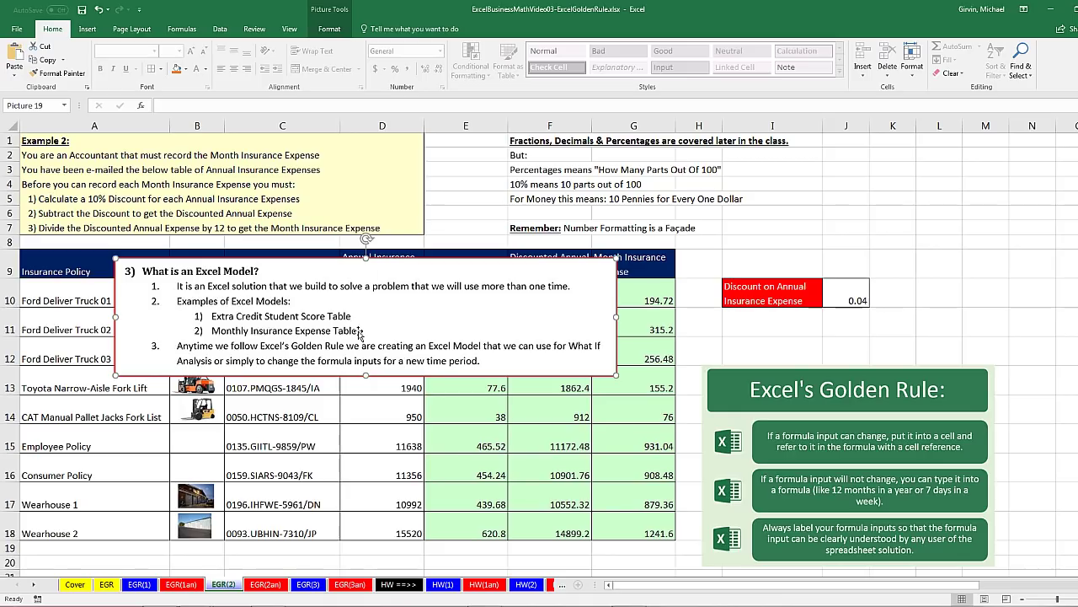
drag(137, 258, 926, 237)
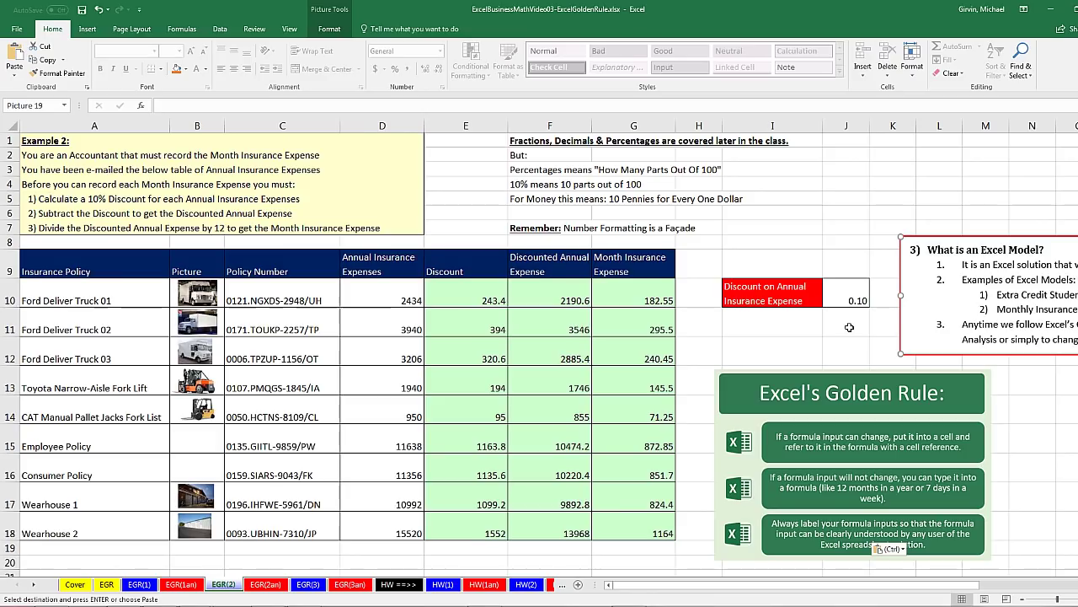
Inspect the monthly expense formula in G10 and the discount formula in E10 for typed-in and cell-referenced inputs.
click(635, 290)
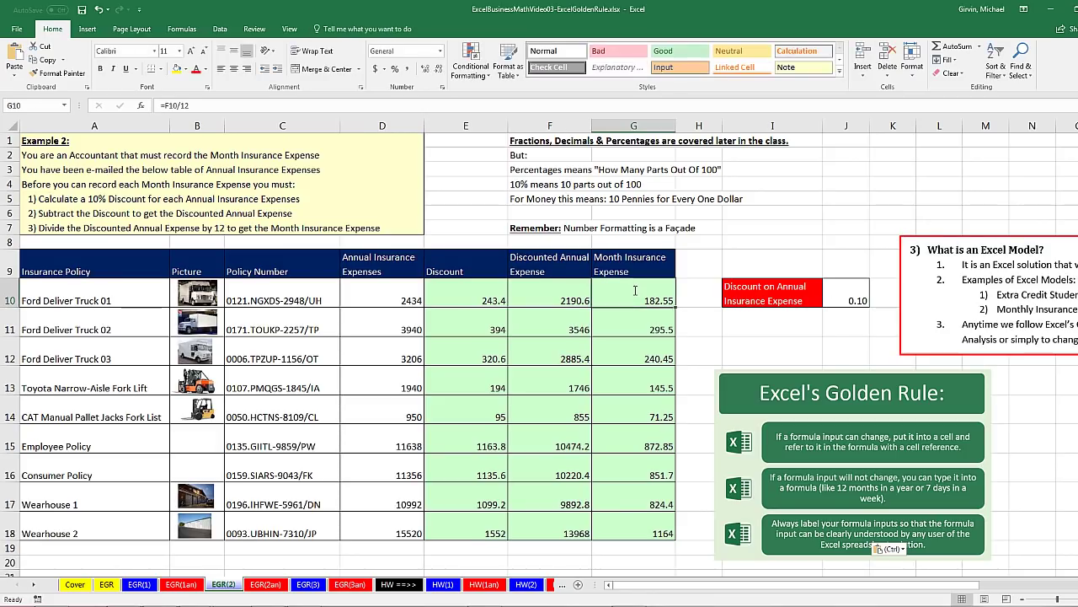
text(=F10/12)
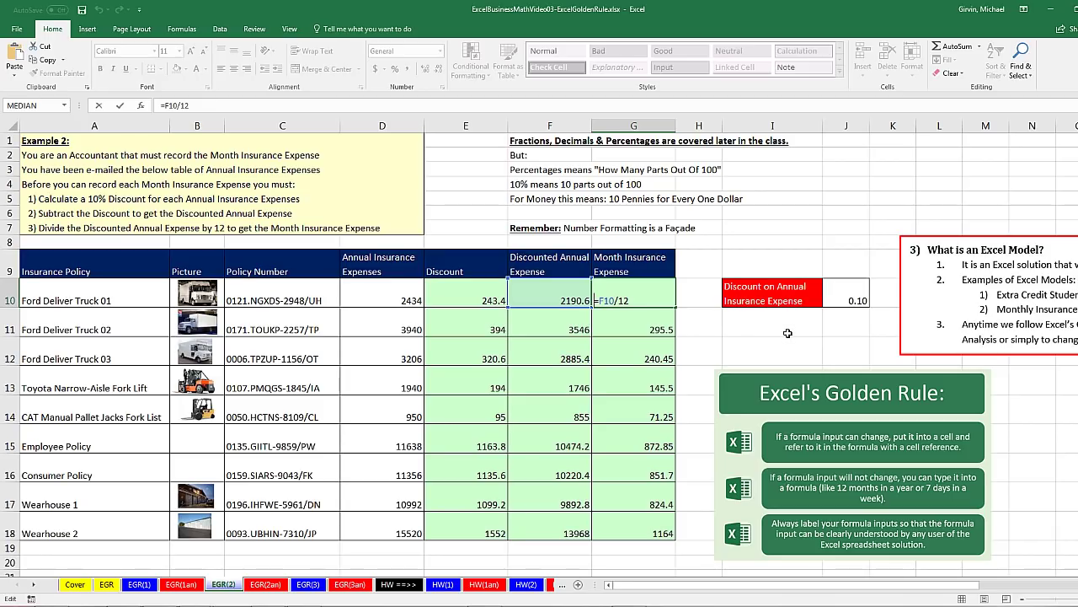
key(Escape)
double_click(500, 293)
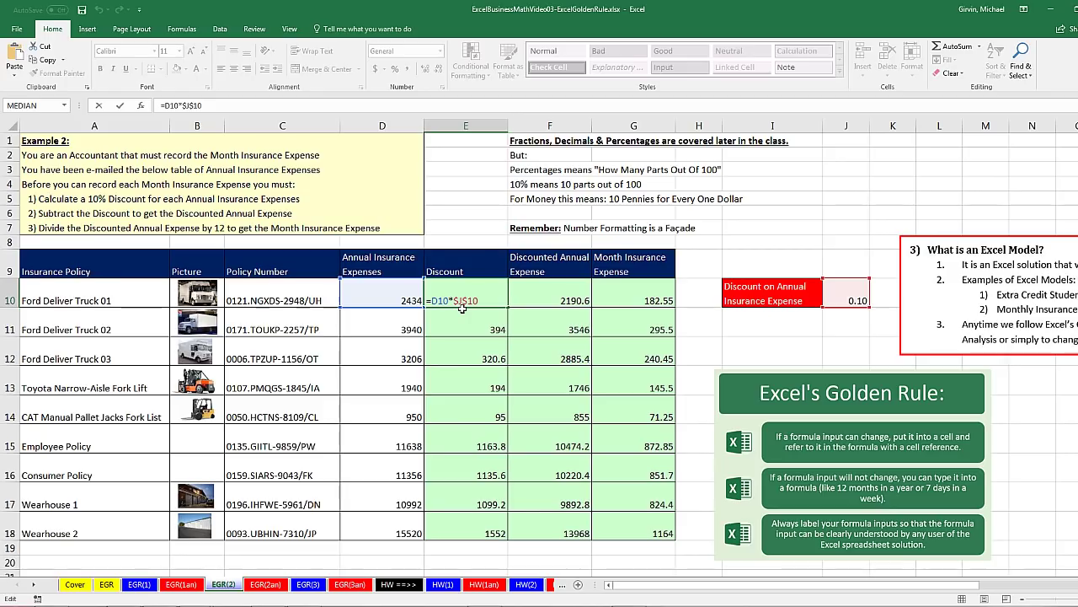
key(Escape)
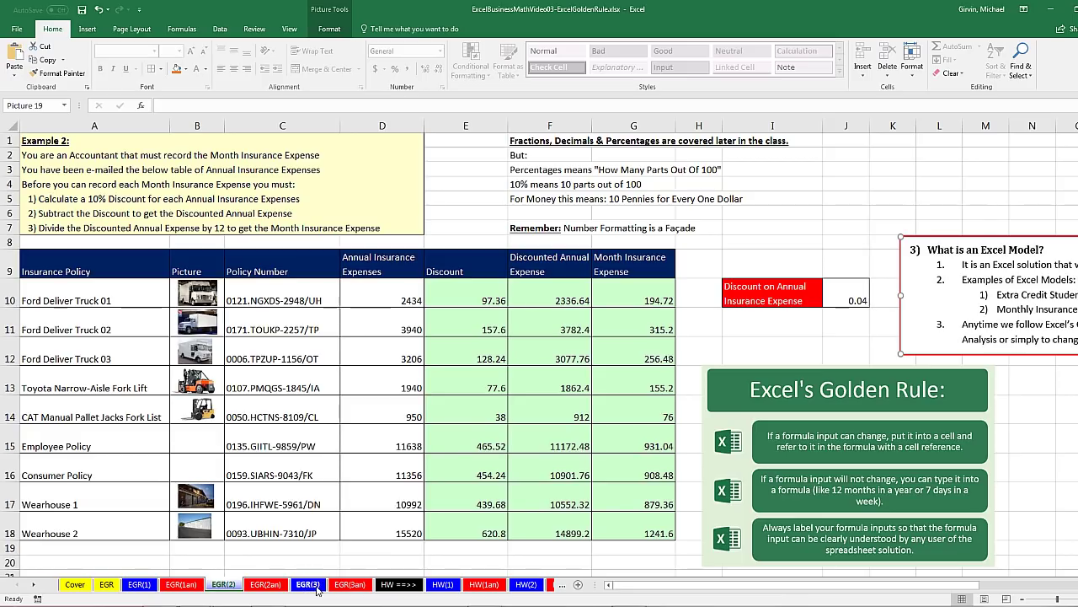
Open sheet EGR(3) and review the Example 3 instructions against the empty Taxable Pay, Deduction and Net Pay columns.
click(309, 588)
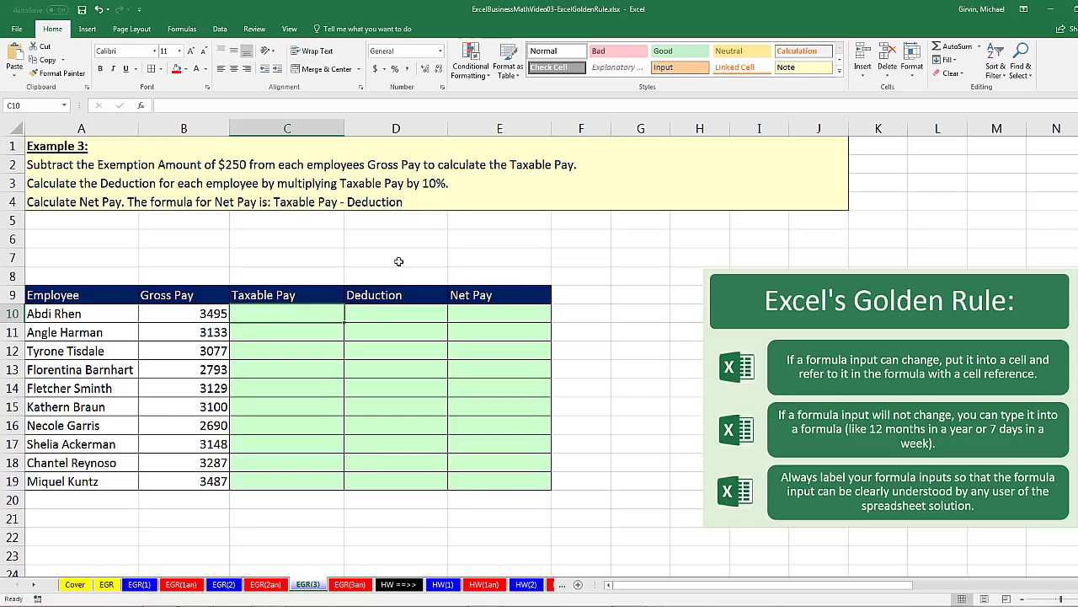
click(377, 313)
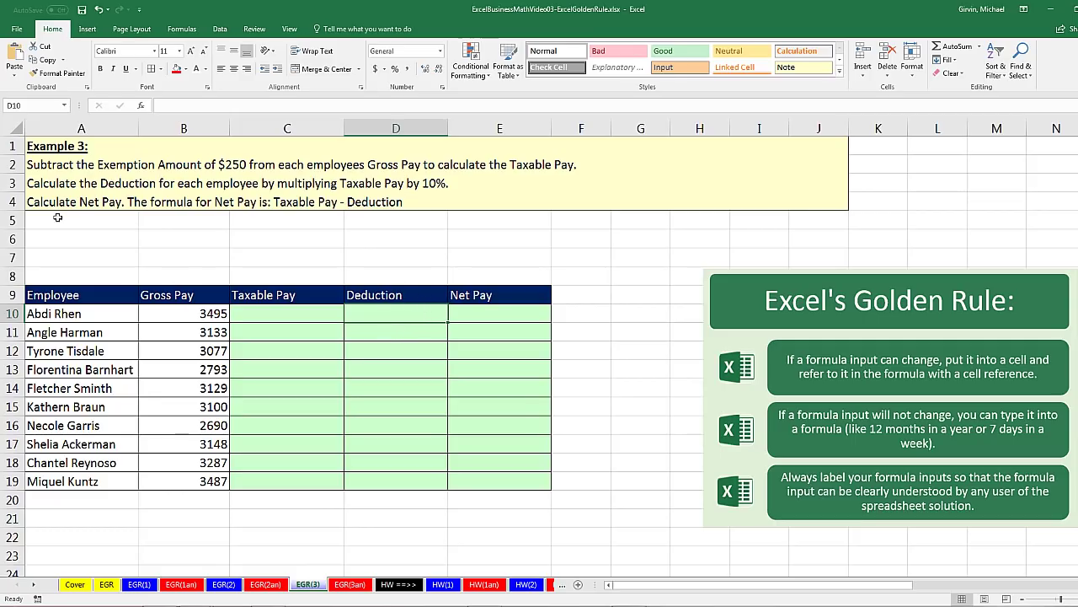
click(485, 315)
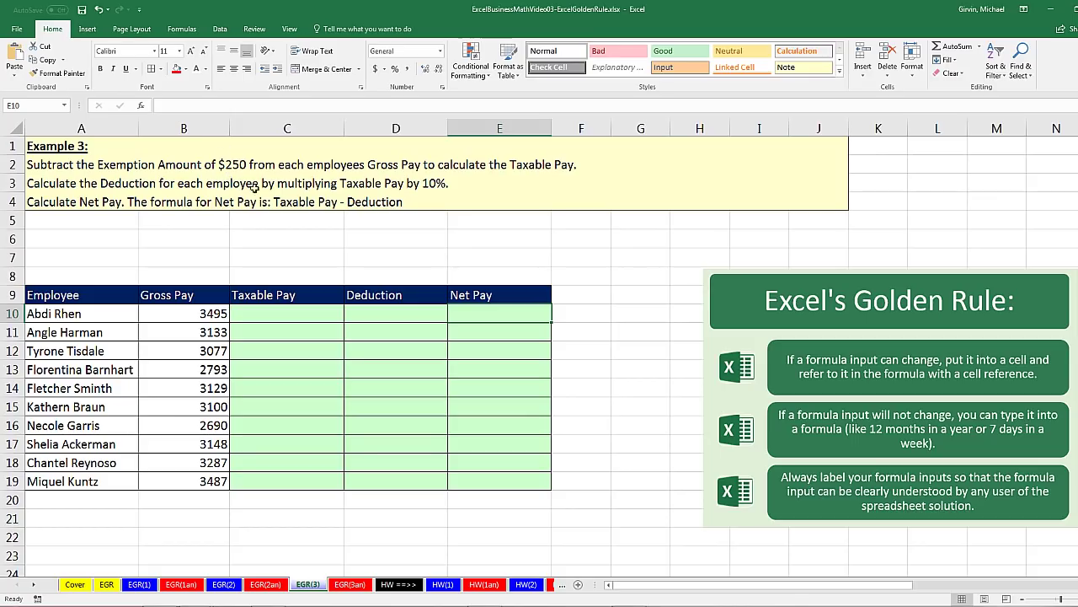
click(380, 239)
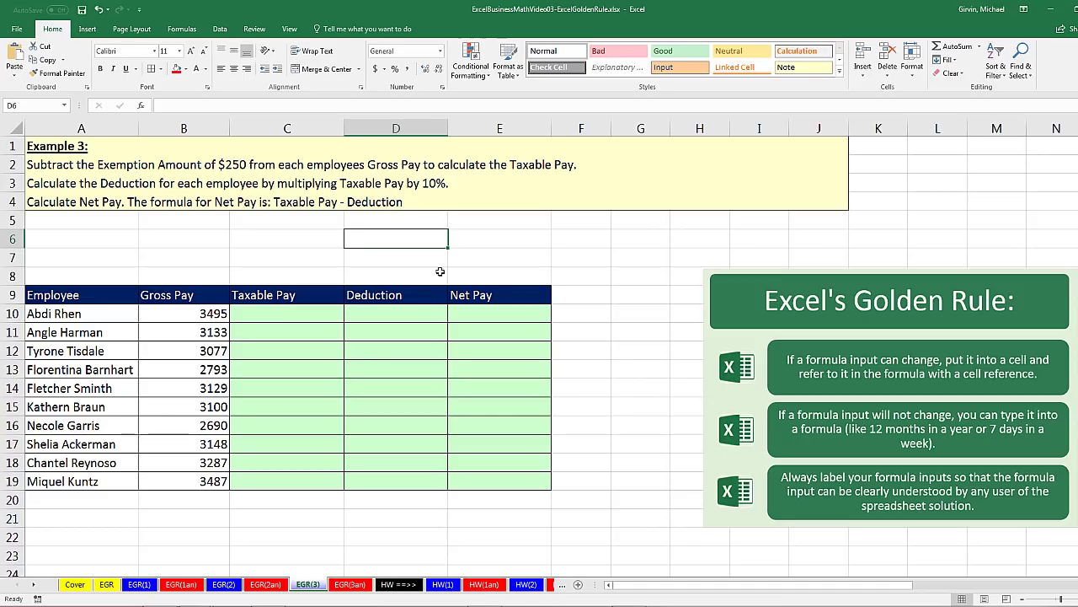
click(473, 240)
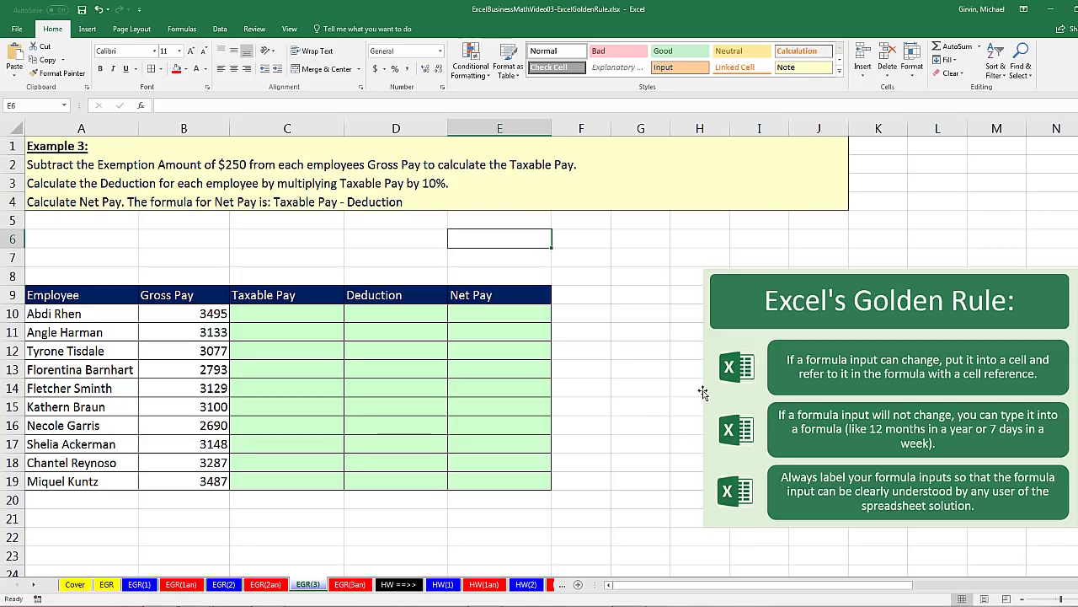
Add the label Exemption Amount in C6 and enter 250 below it in C7.
click(275, 240)
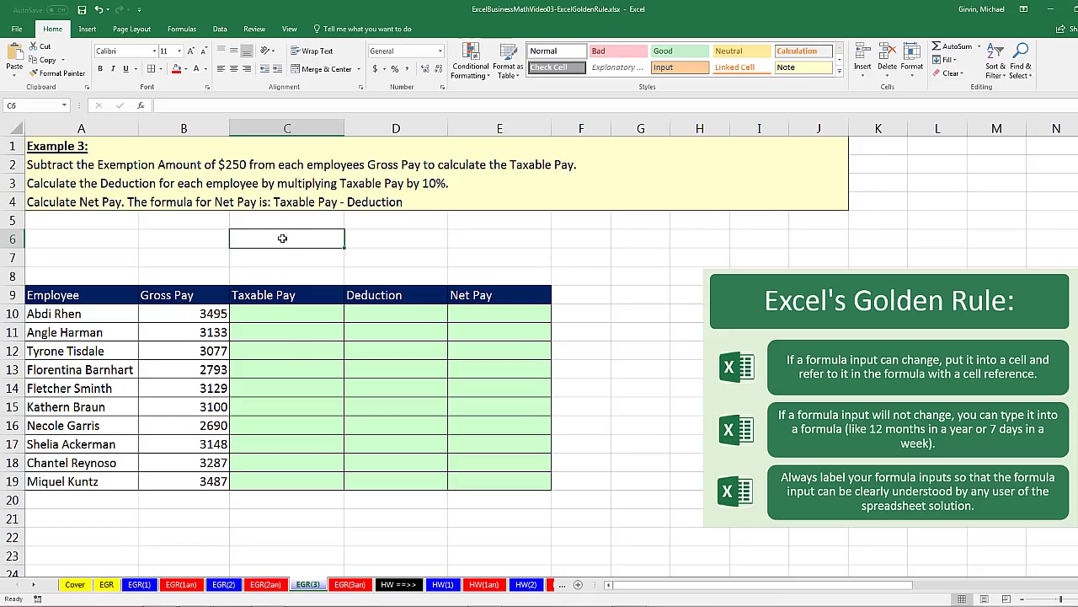
text(Exemption Amount)
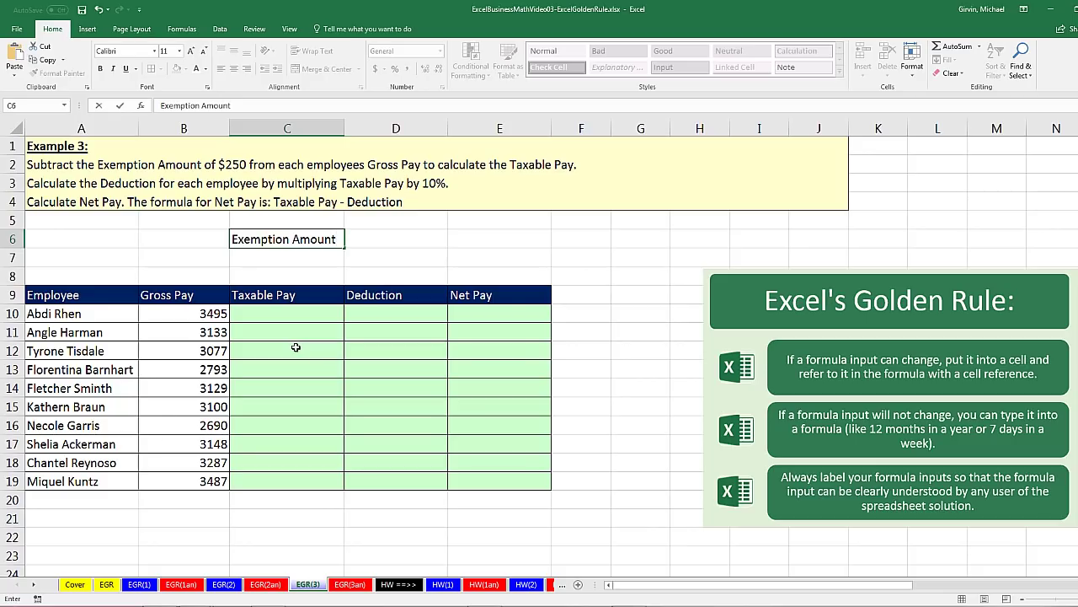
key(Return)
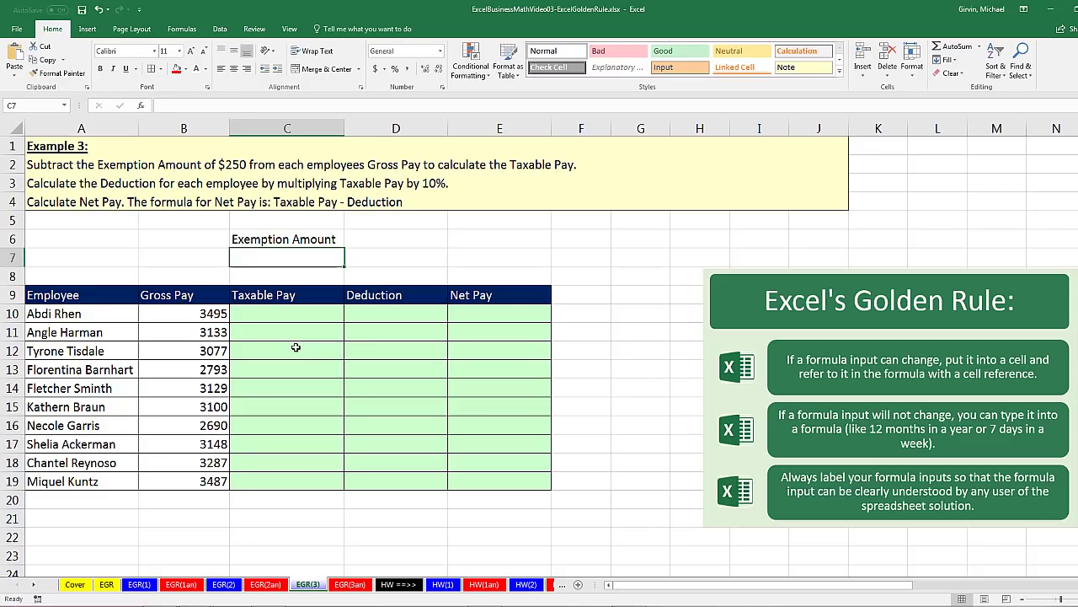
text(250)
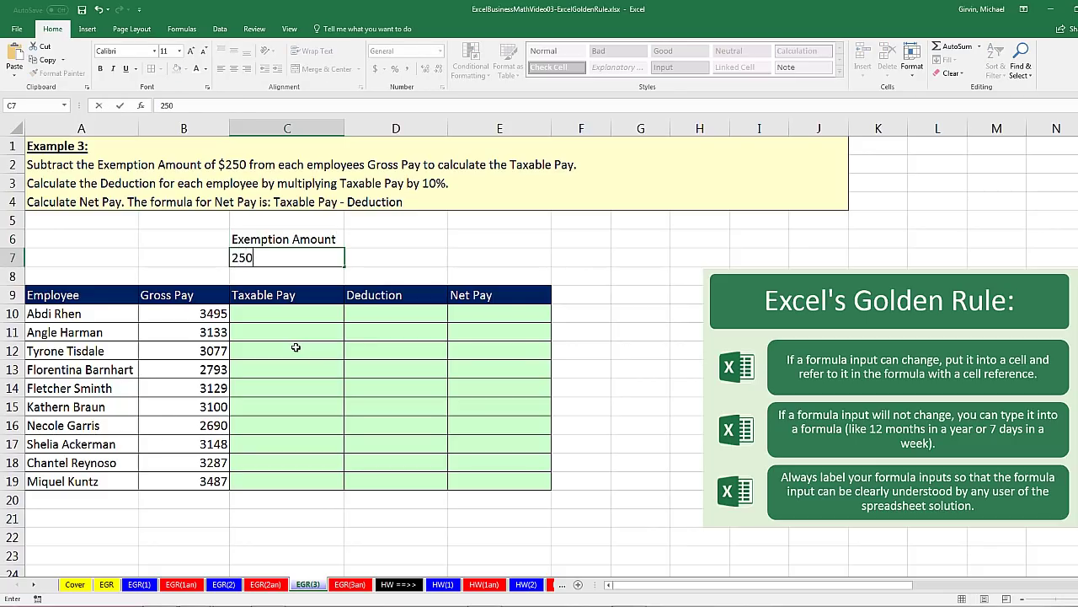
key(Return)
Add the label Tax Rate in D6 and enter 0.1 in D7, displayed with two decimals.
click(377, 238)
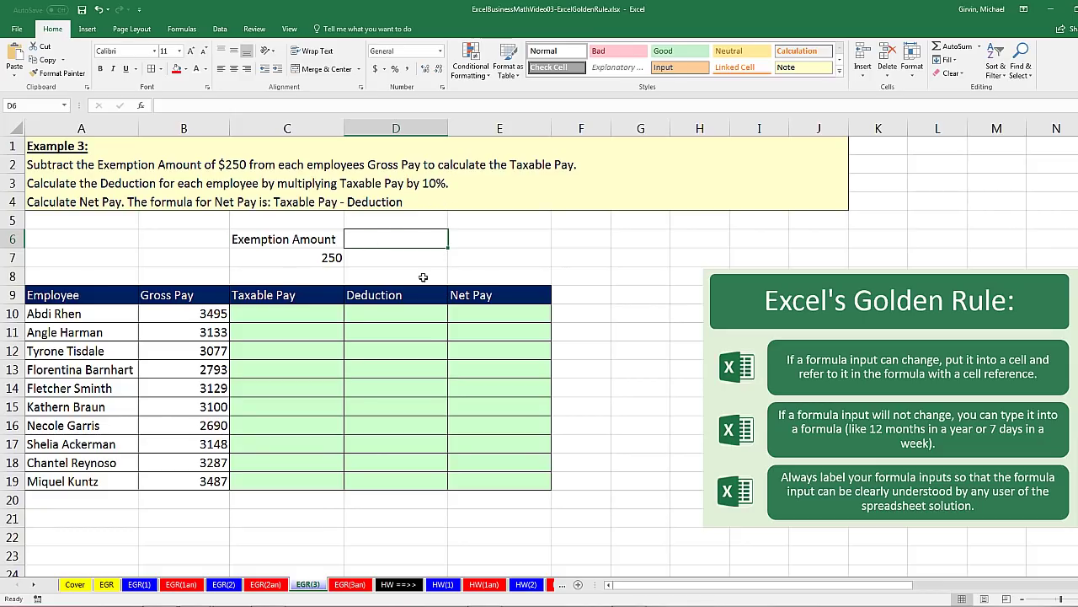
text(Tax Ra)
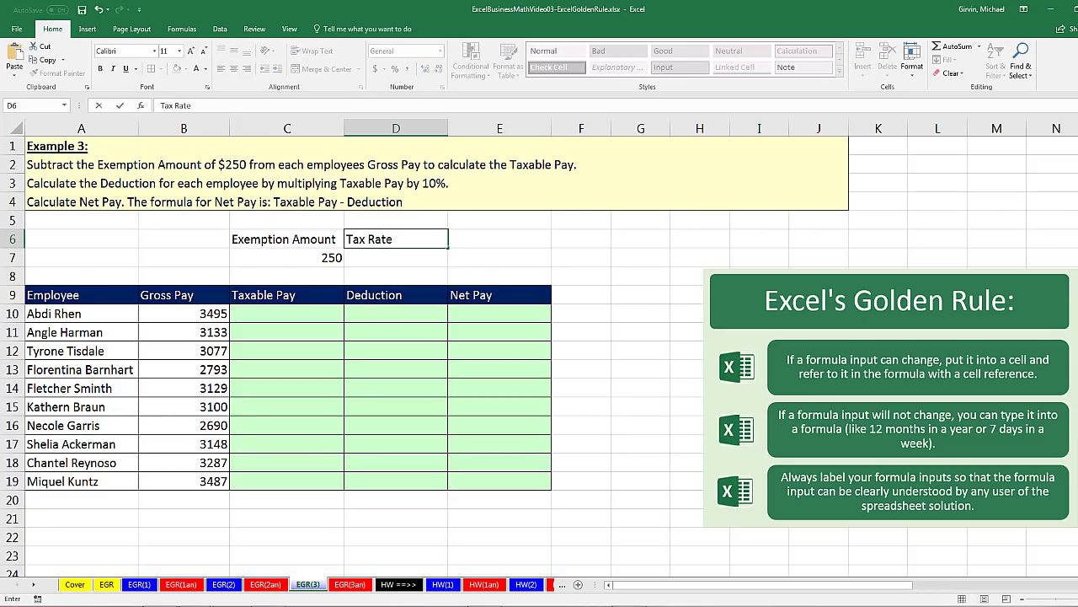
text(te)
key(Return)
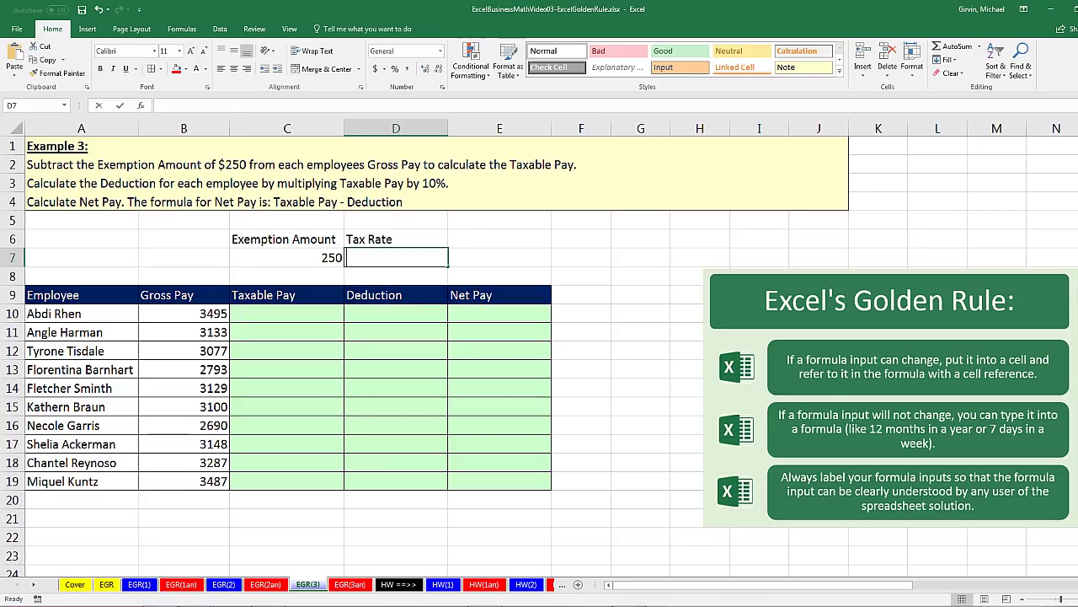
text(.1)
key(ctrl+Return)
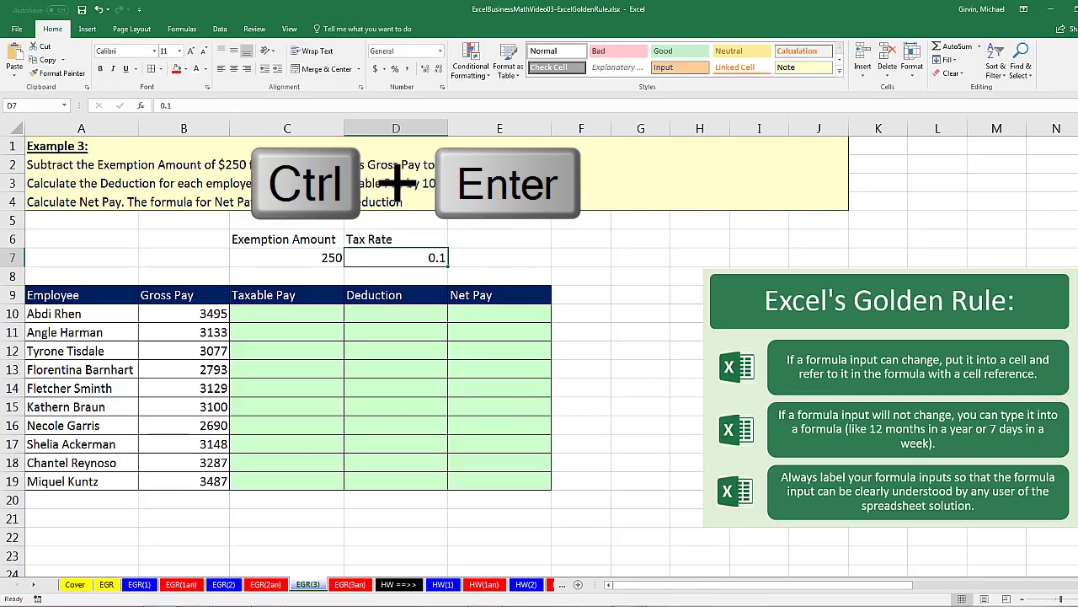
click(423, 69)
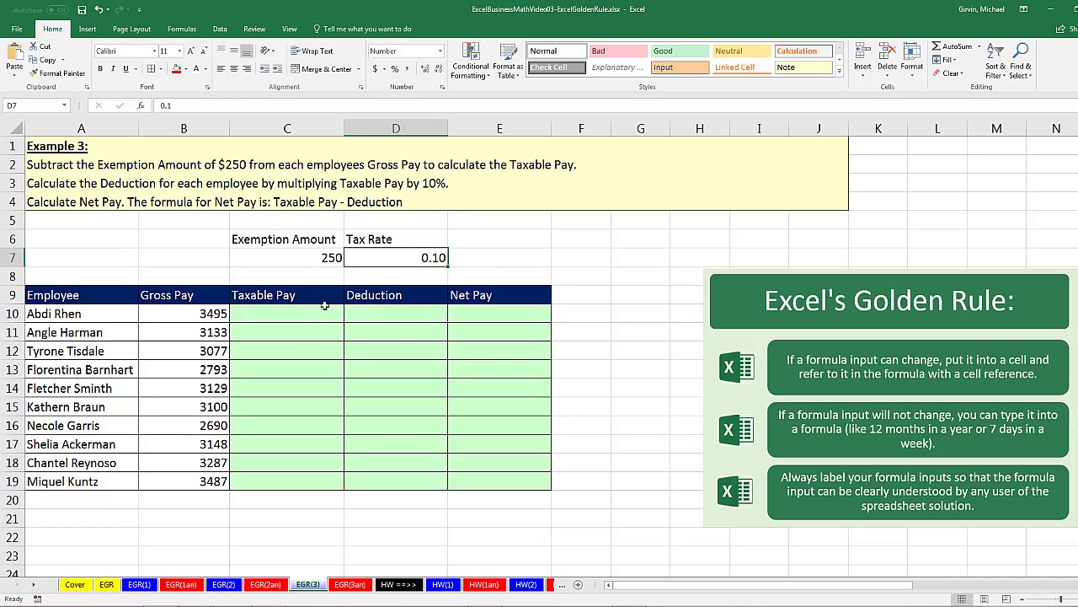
Format the input labels in C6:D6 with red fill and white font, and add borders to C6:D7.
drag(275, 238, 381, 239)
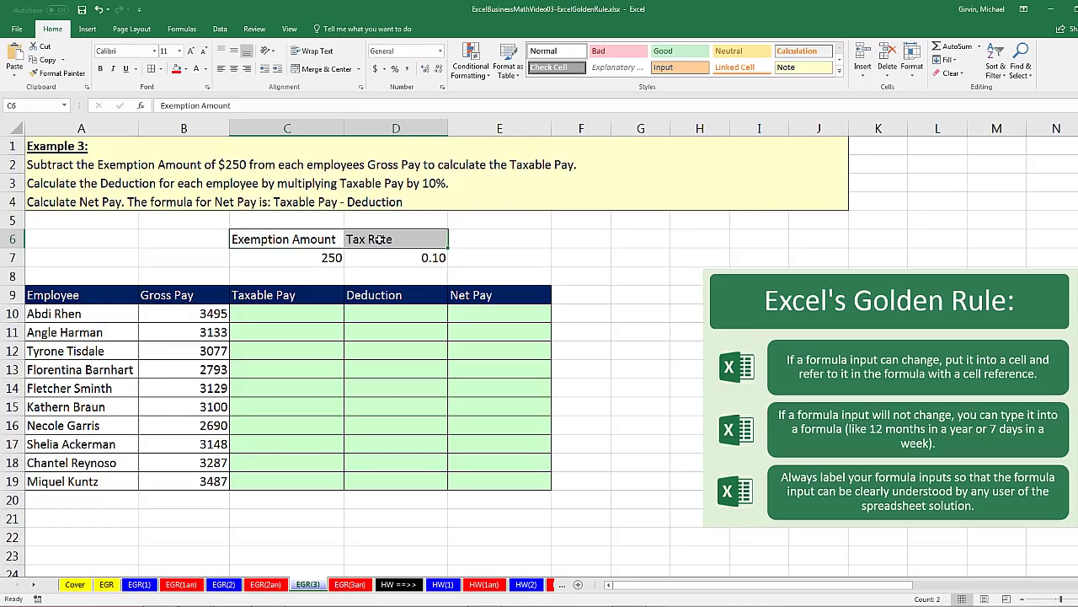
click(178, 69)
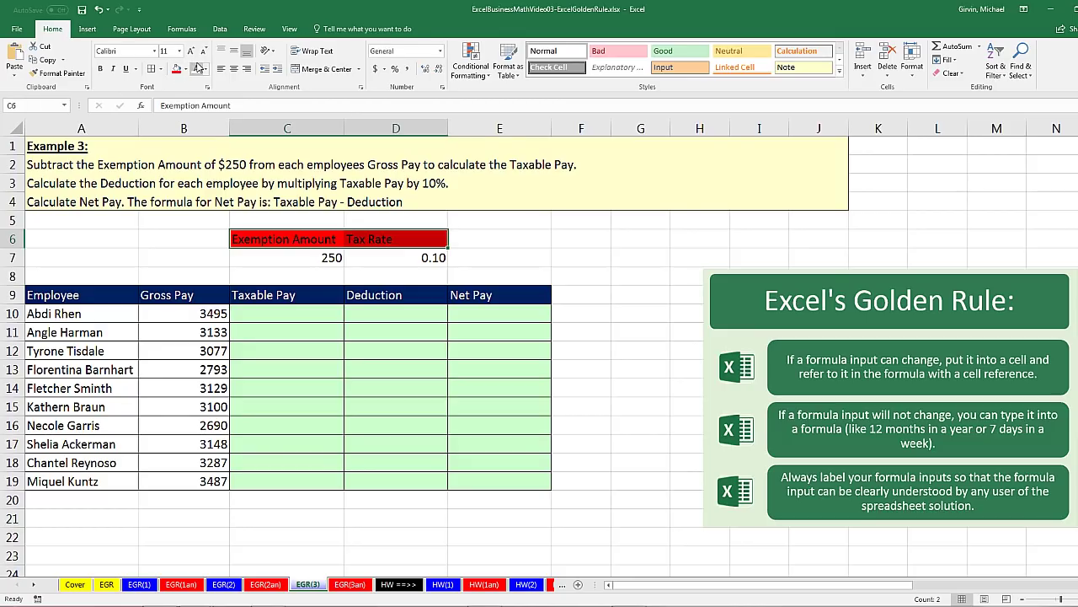
click(196, 69)
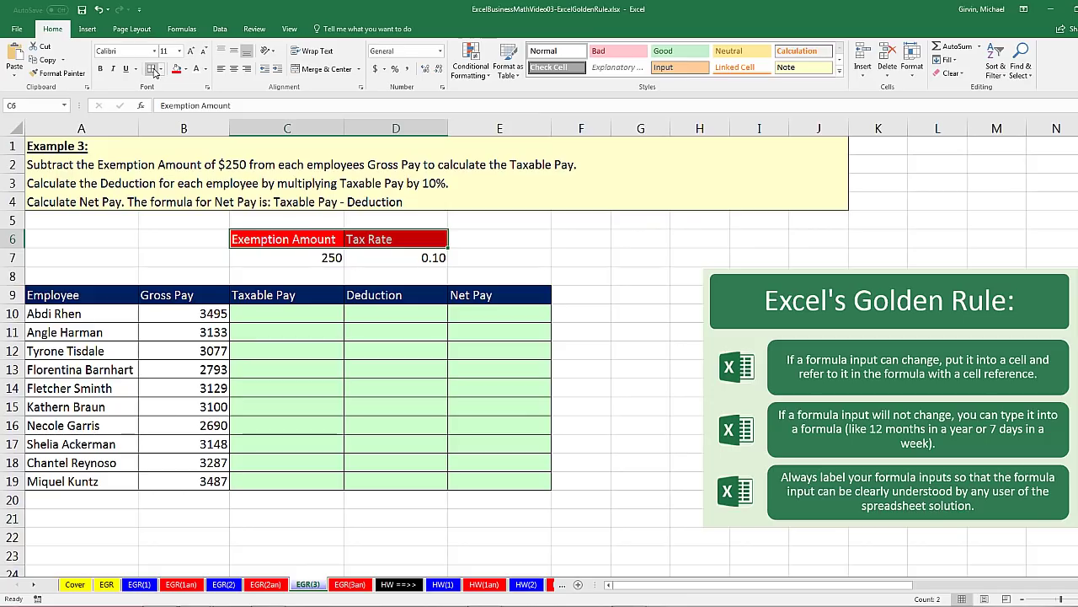
drag(301, 257, 366, 256)
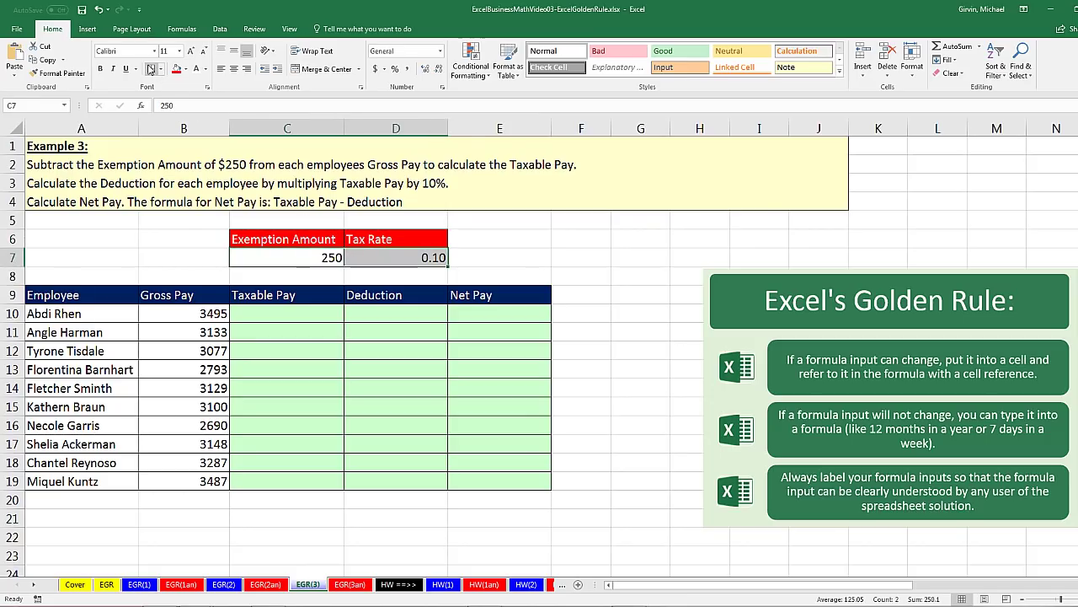
Calculate the first employee's taxable pay in C10 with =B10-$C$7, locking the exemption amount reference.
click(270, 318)
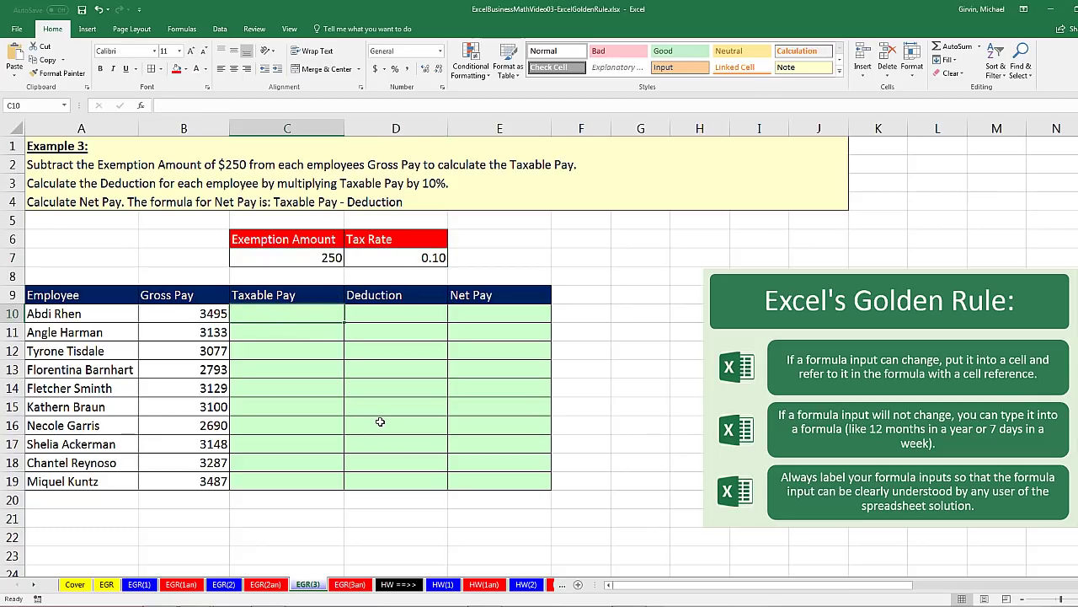
text(=)
key(Left)
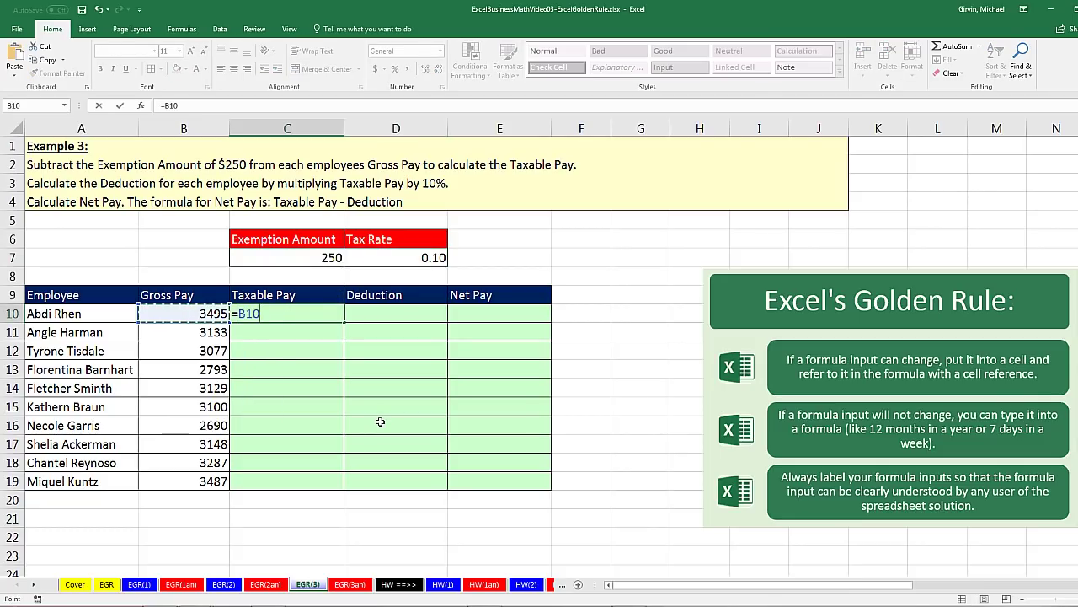
text(-)
key(Up)
key(Up)
key(Up)
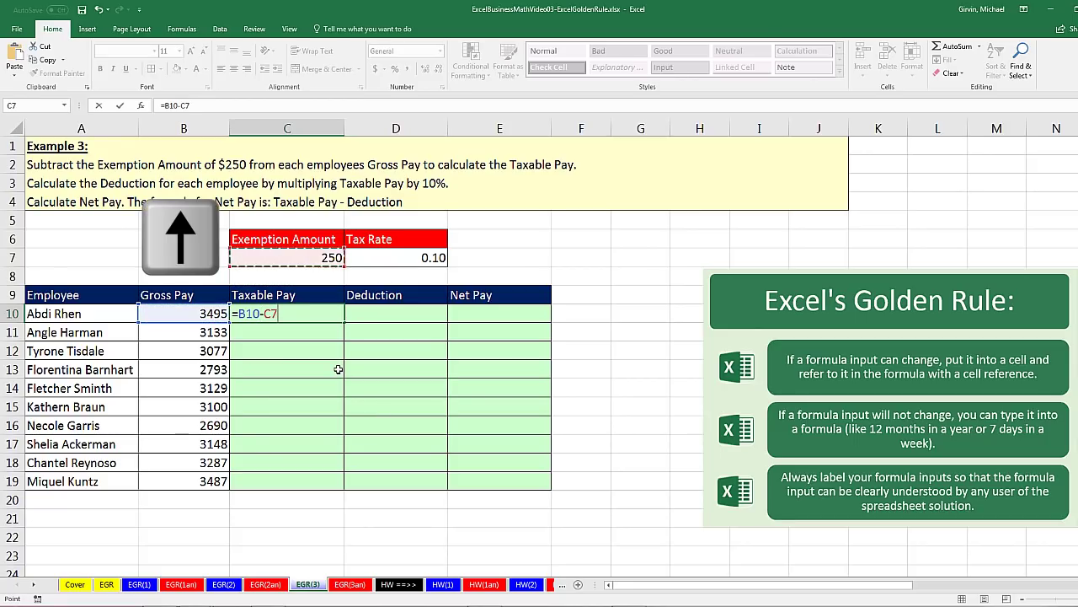
key(F4)
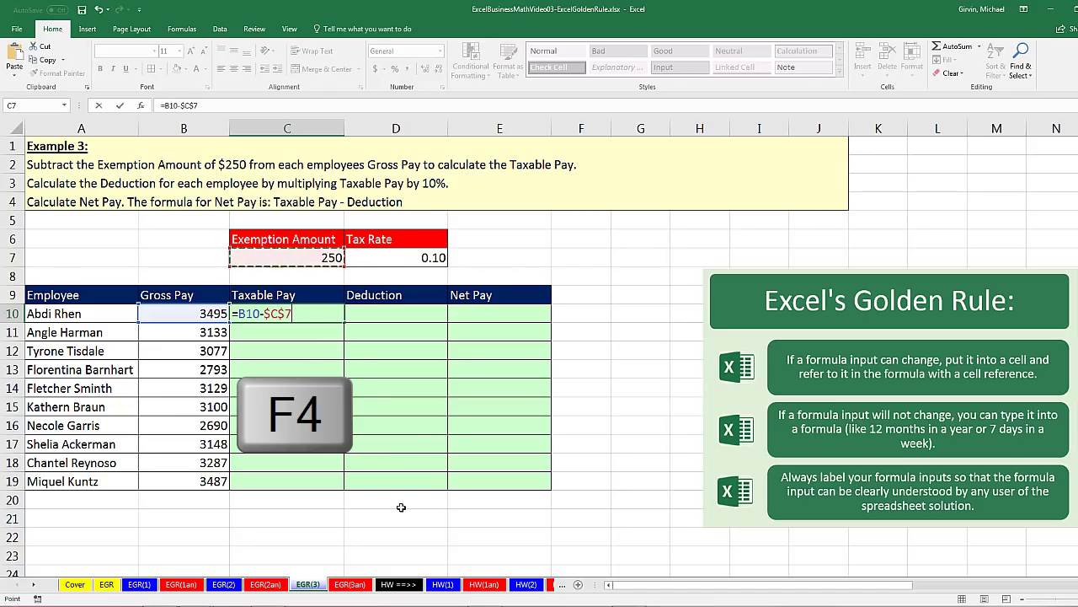
key(ctrl+Return)
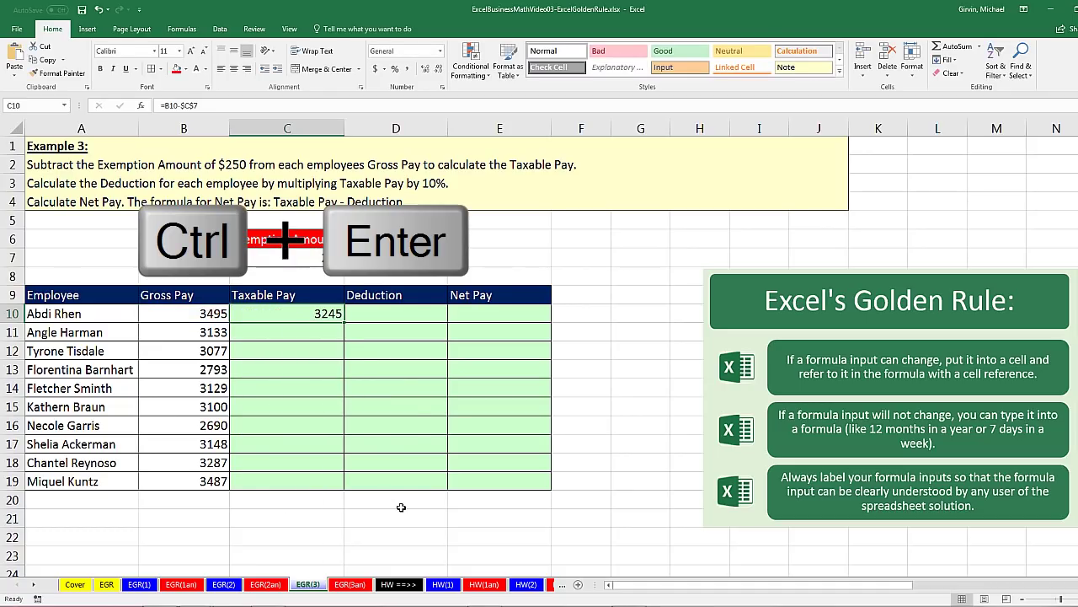
Fill the taxable pay formula down to C19 and check the last cell's formula.
double_click(344, 323)
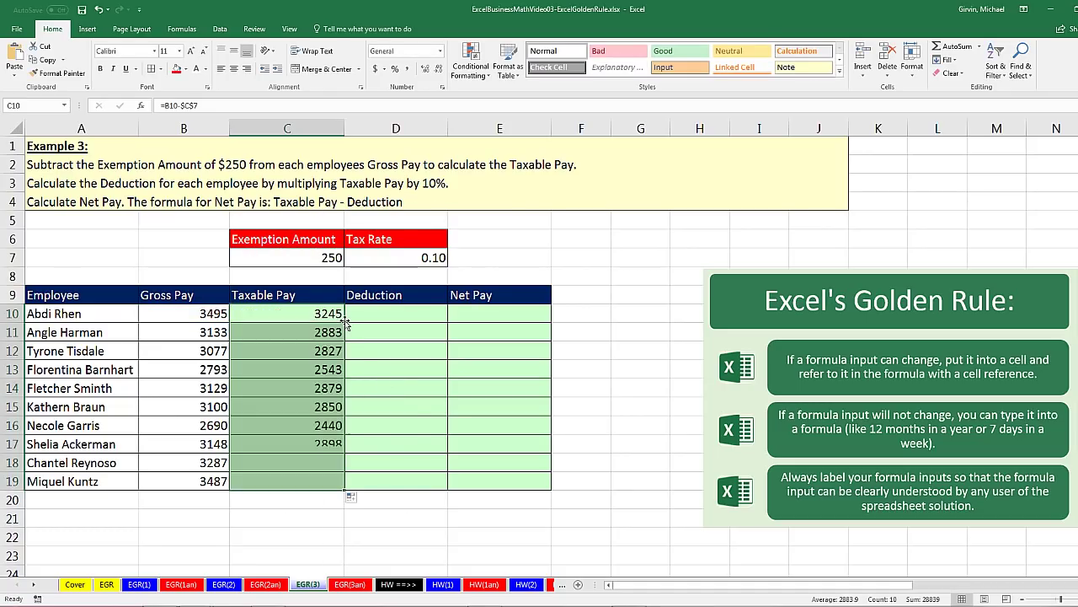
click(299, 481)
key(F2)
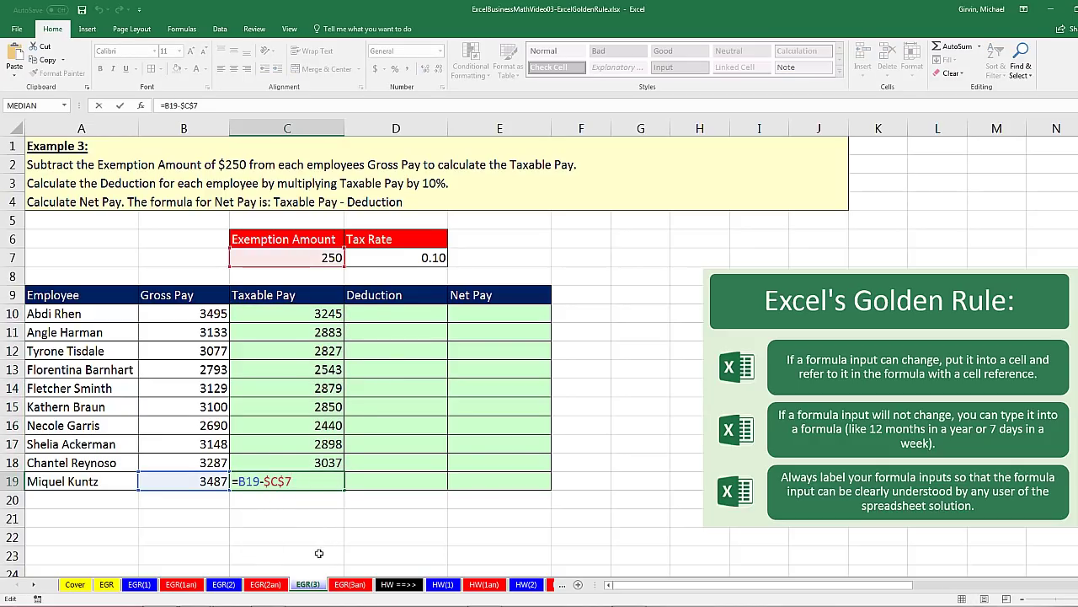
key(Escape)
Calculate the first employee's deduction in D10 by multiplying taxable pay by the tax rate with =C10*D7.
click(372, 313)
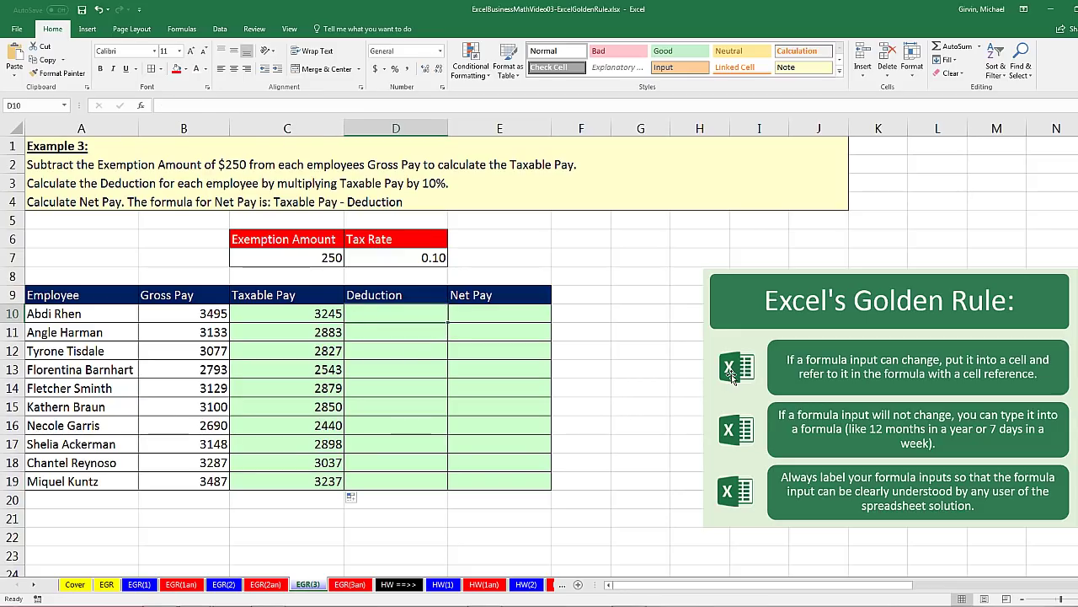
text(=)
key(Left)
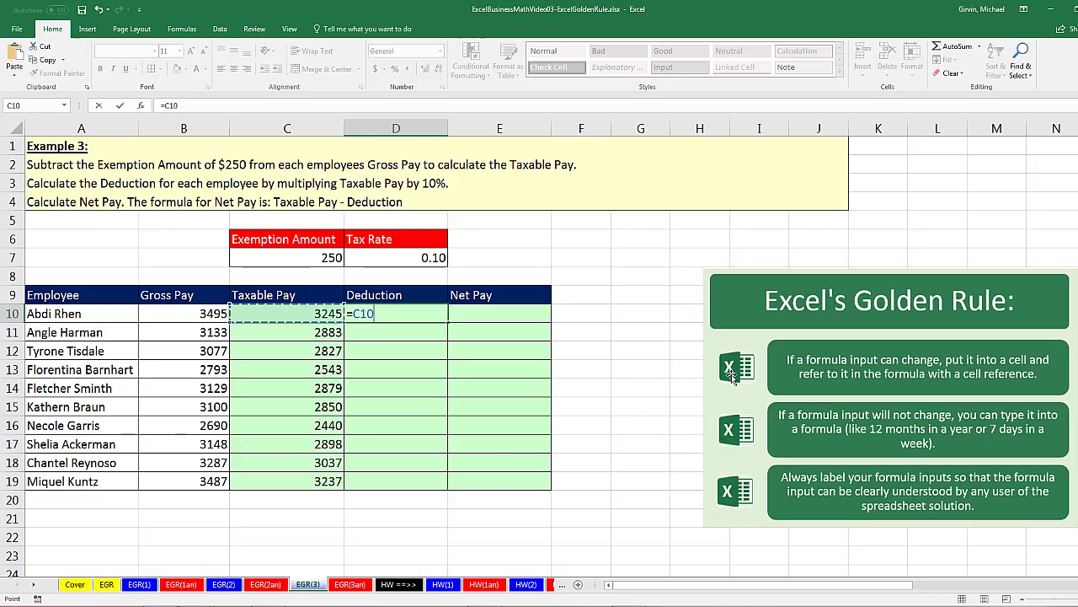
text(*)
key(Up)
key(Up)
key(Up)
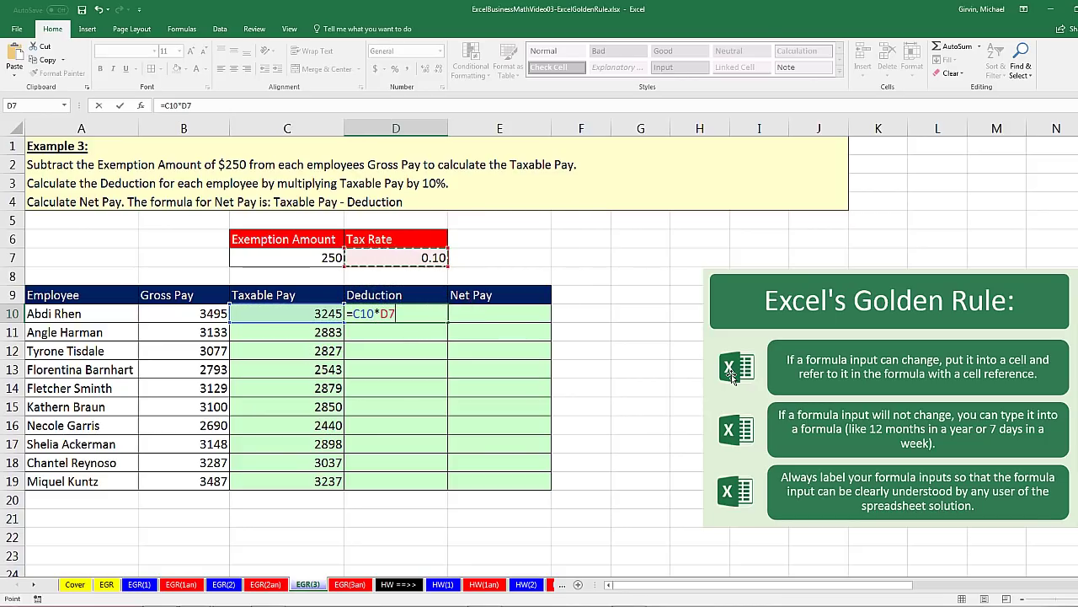
key(ctrl+Return)
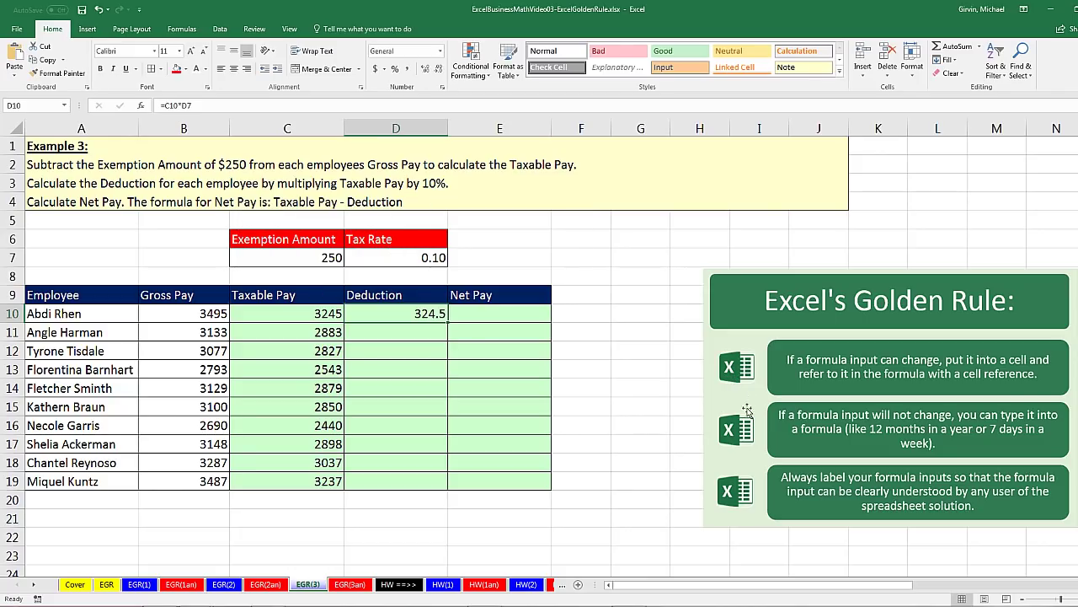
Try filling the deduction formula with its relative tax rate reference down to D19, and inspect the last cell's formula.
double_click(448, 322)
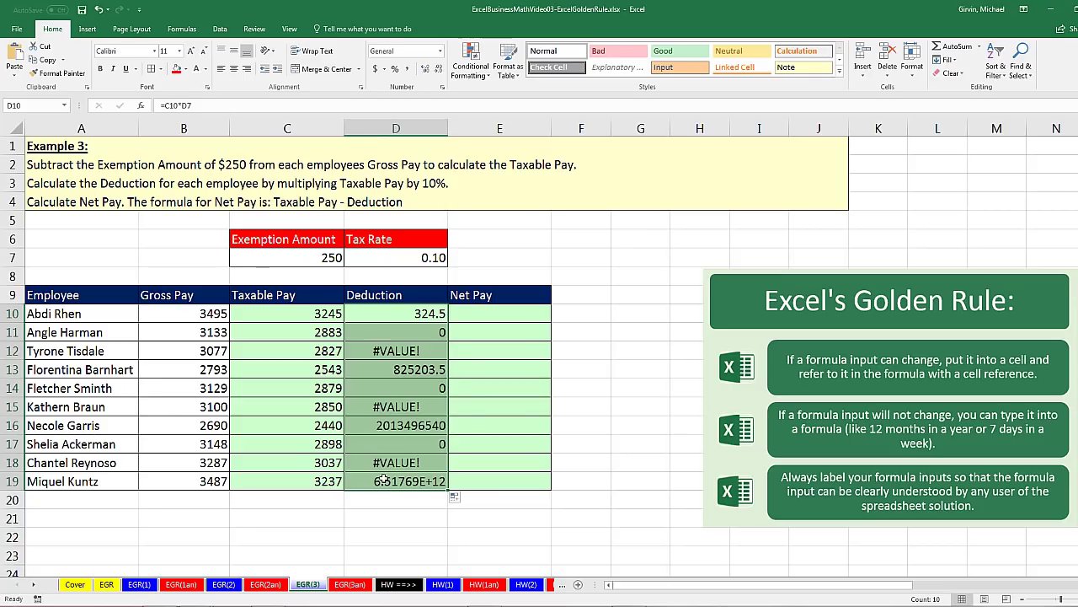
click(381, 479)
key(F2)
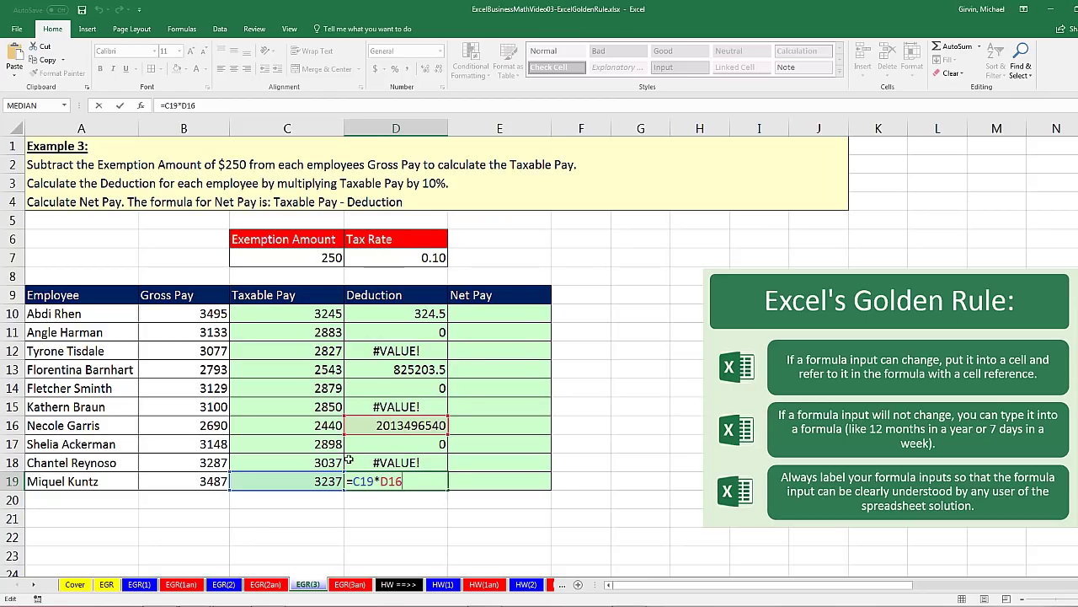
key(Return)
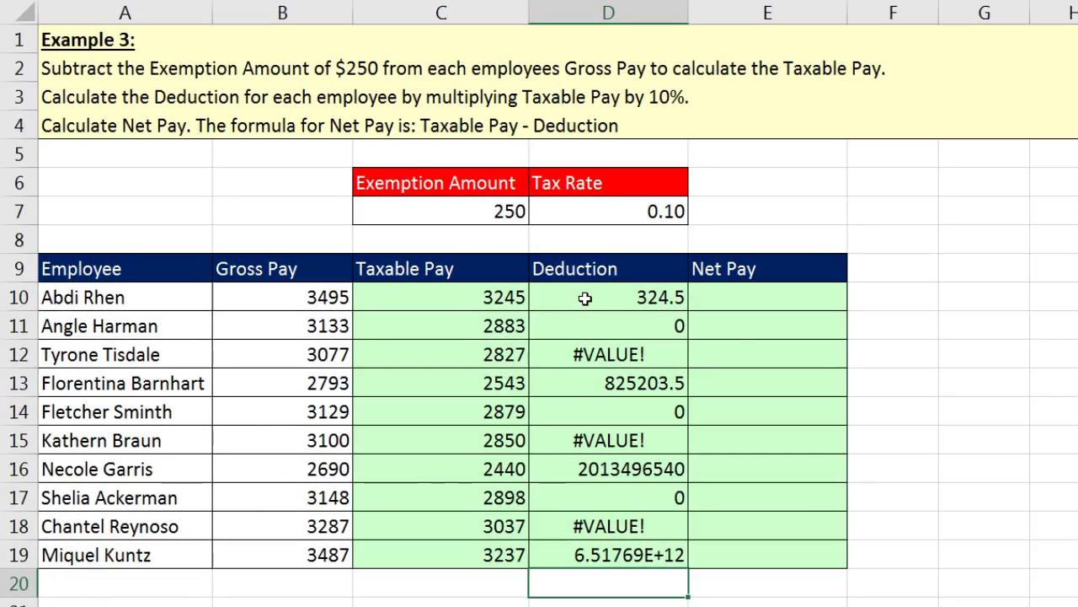
Edit the deduction formula in D10 to lock the tax rate reference, making it =C10*$D$7.
click(585, 297)
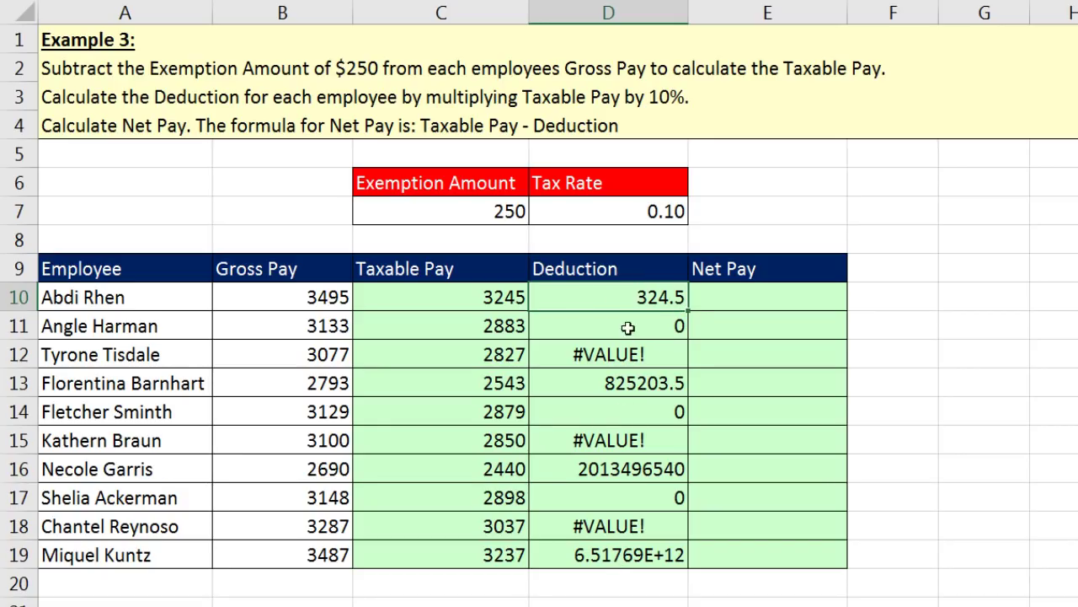
key(F2)
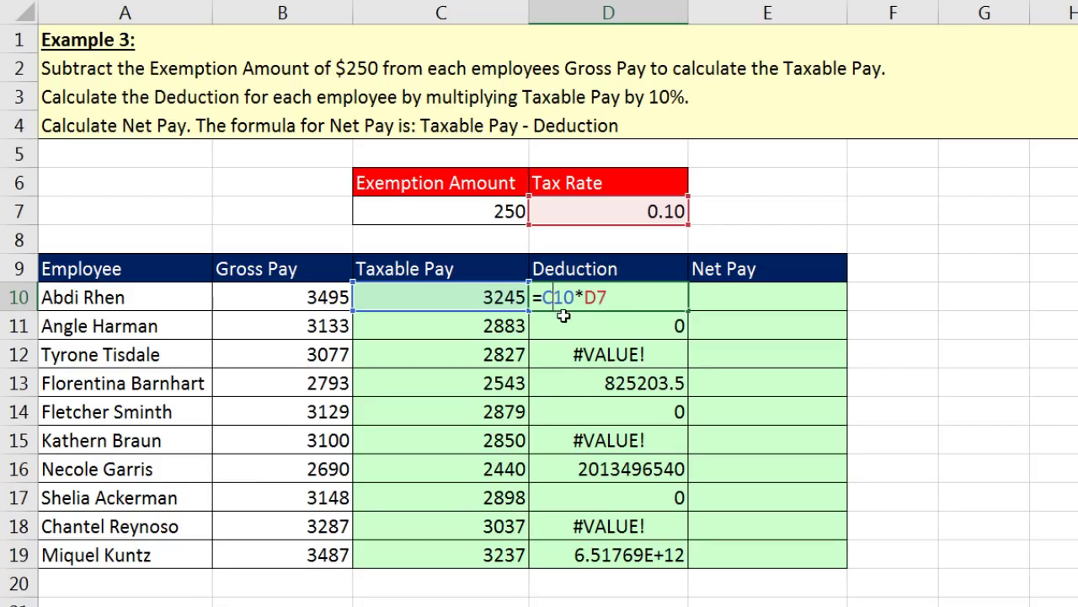
click(585, 296)
click(577, 296)
click(588, 298)
click(618, 296)
key(F4)
key(F4)
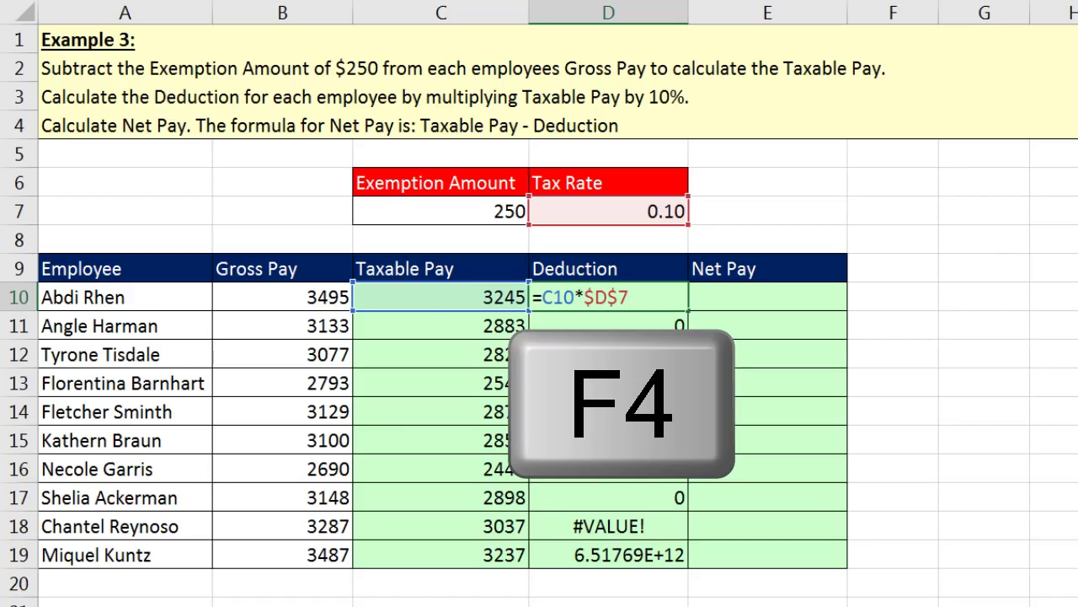
key(ctrl+Return)
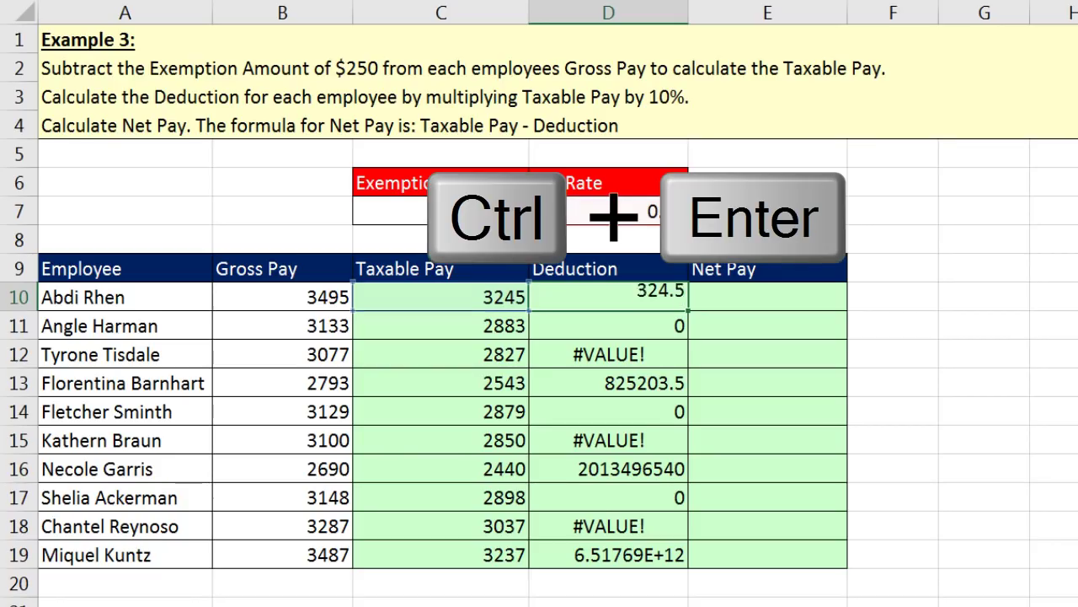
Fill the deduction formula with the locked tax rate down to D19 and check the last cell's formula.
double_click(689, 311)
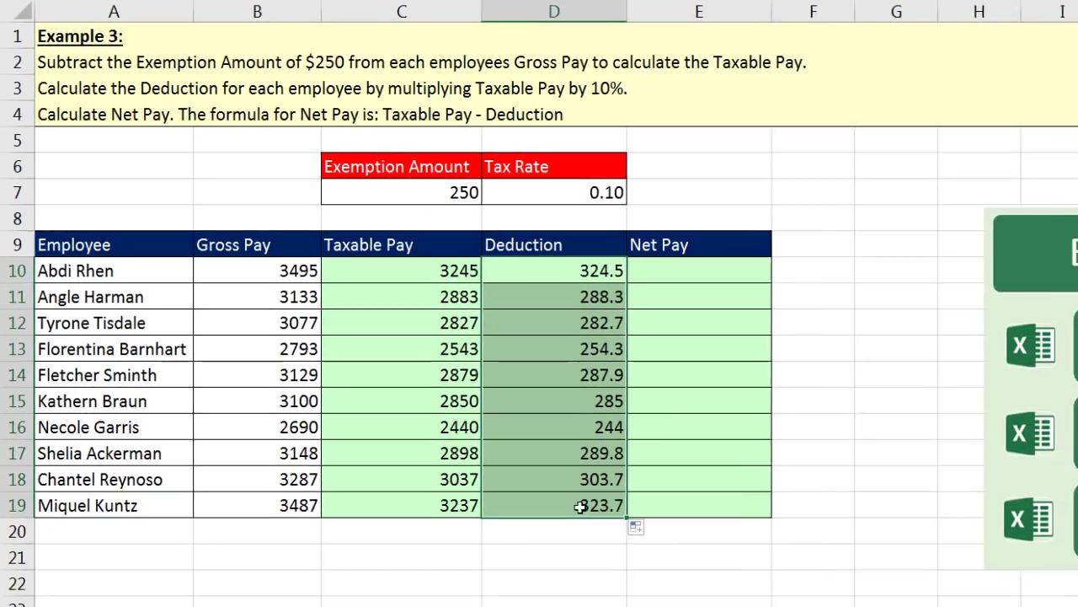
click(649, 554)
key(F2)
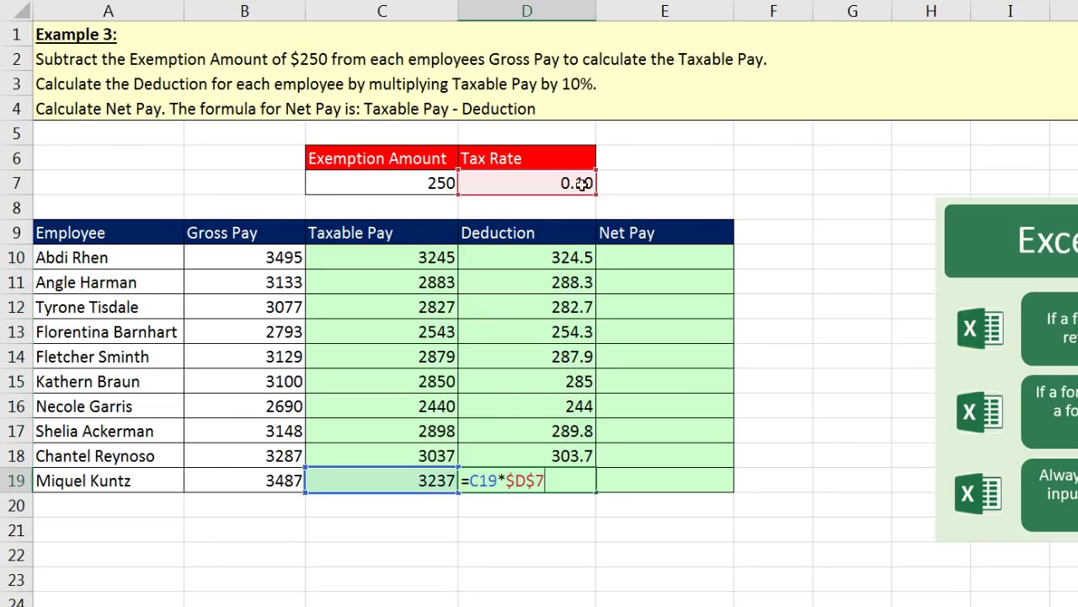
key(Return)
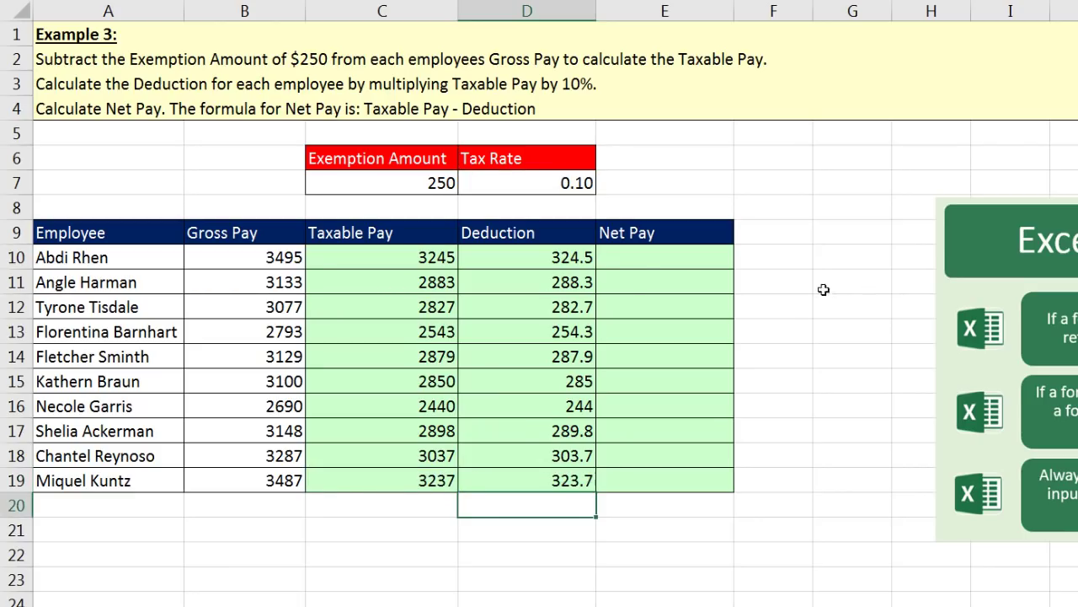
Correct the net pay instruction in A4 by replacing Taxable Pay with Gross Pay in the formula description.
click(637, 265)
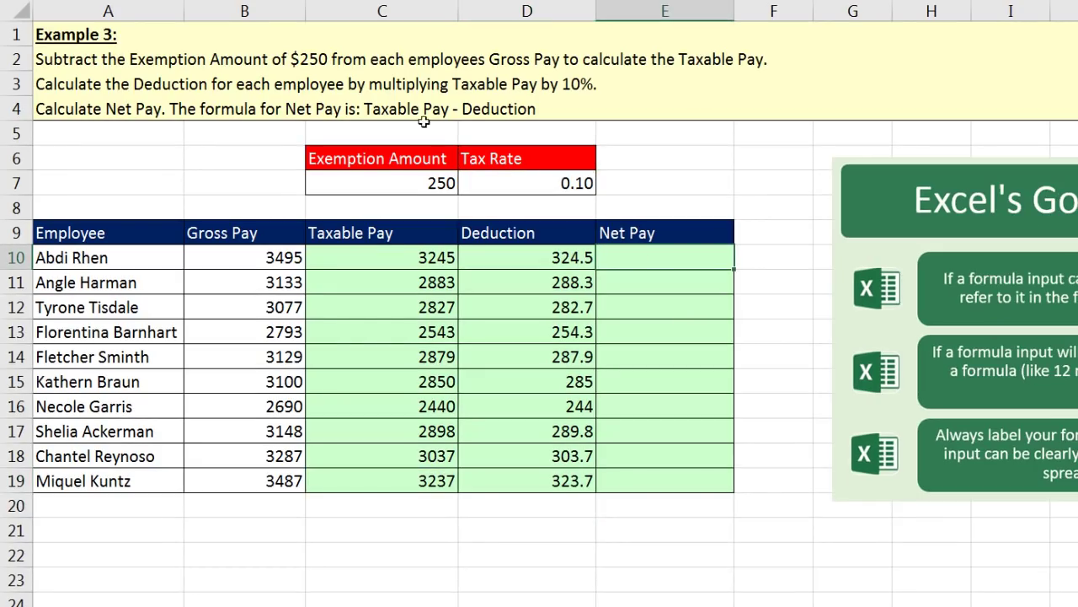
click(76, 110)
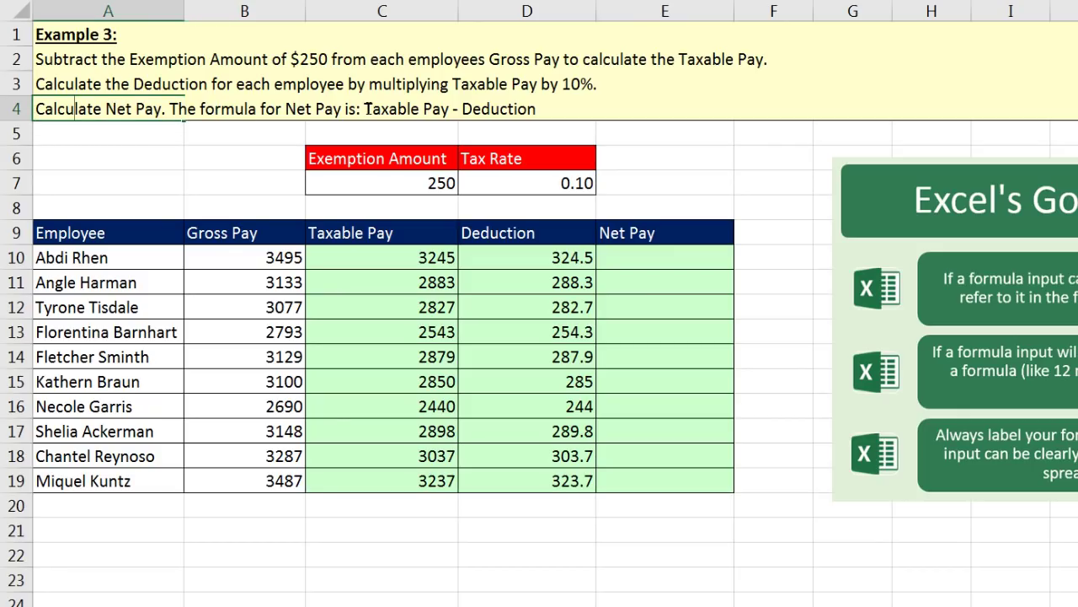
drag(367, 109, 453, 111)
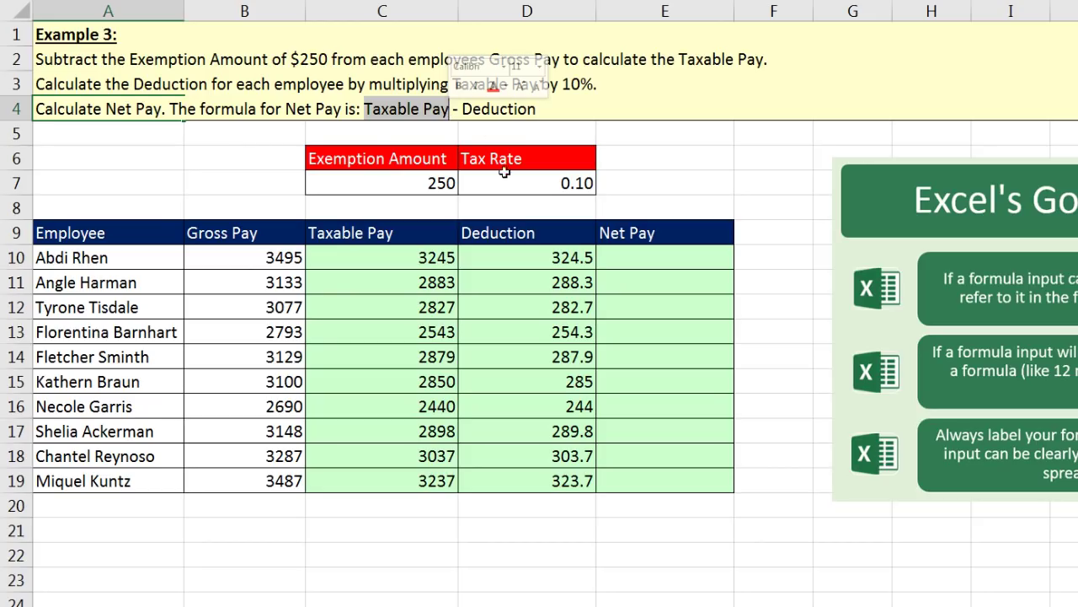
text(Gross Pa)
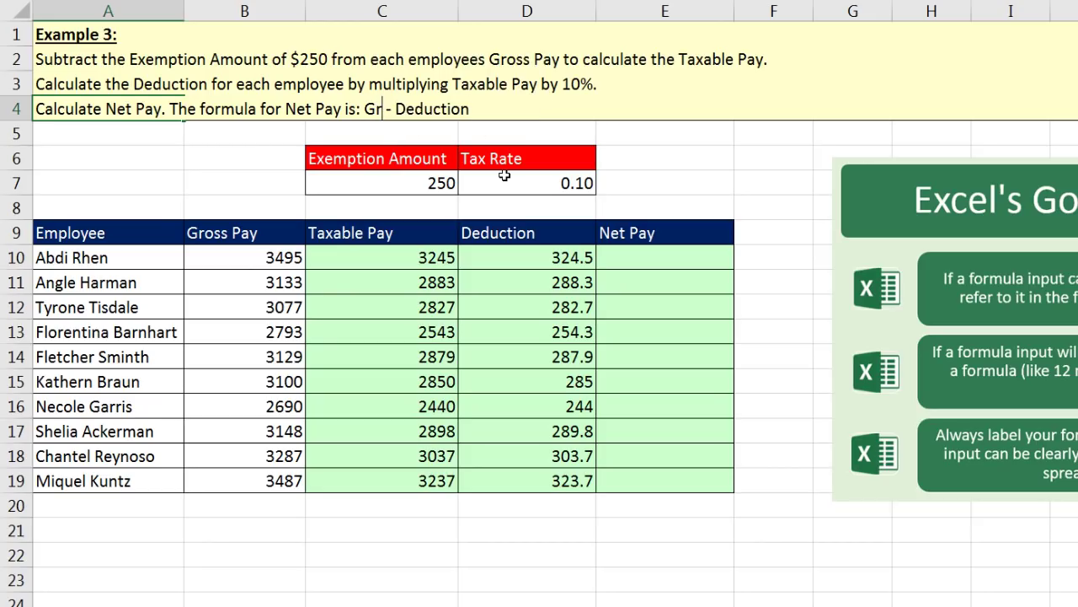
text(y)
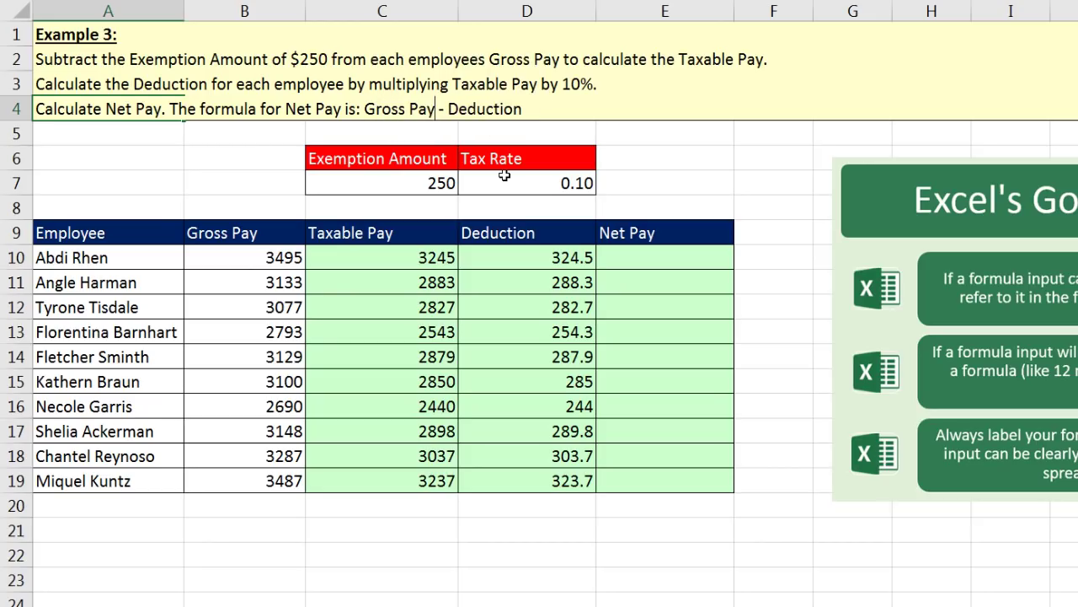
key(Return)
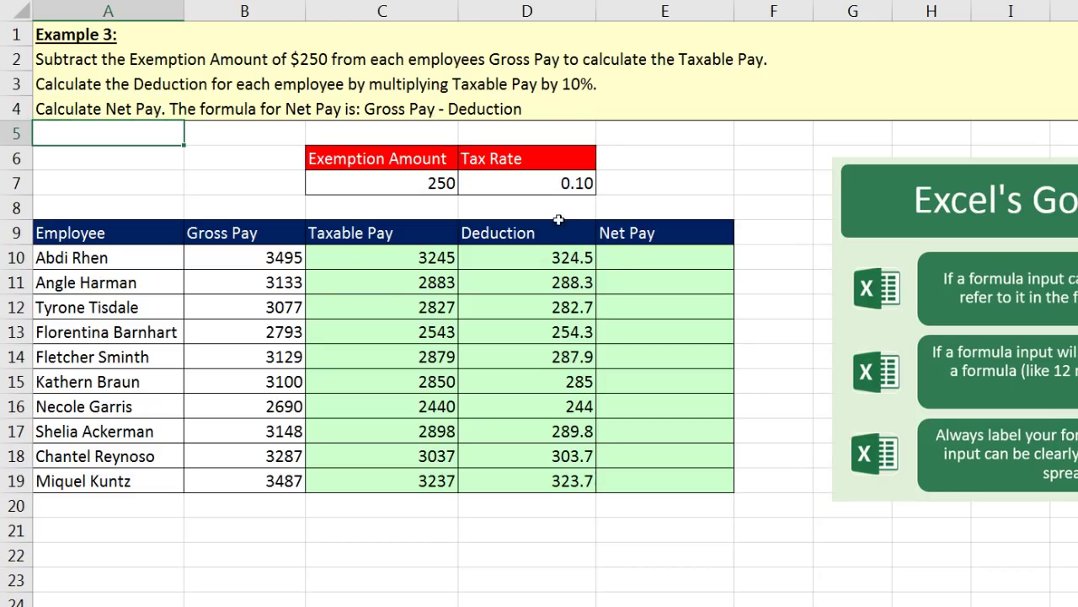
Calculate the first employee's net pay in E10 by subtracting the deduction from gross pay with =B10-D10.
click(623, 258)
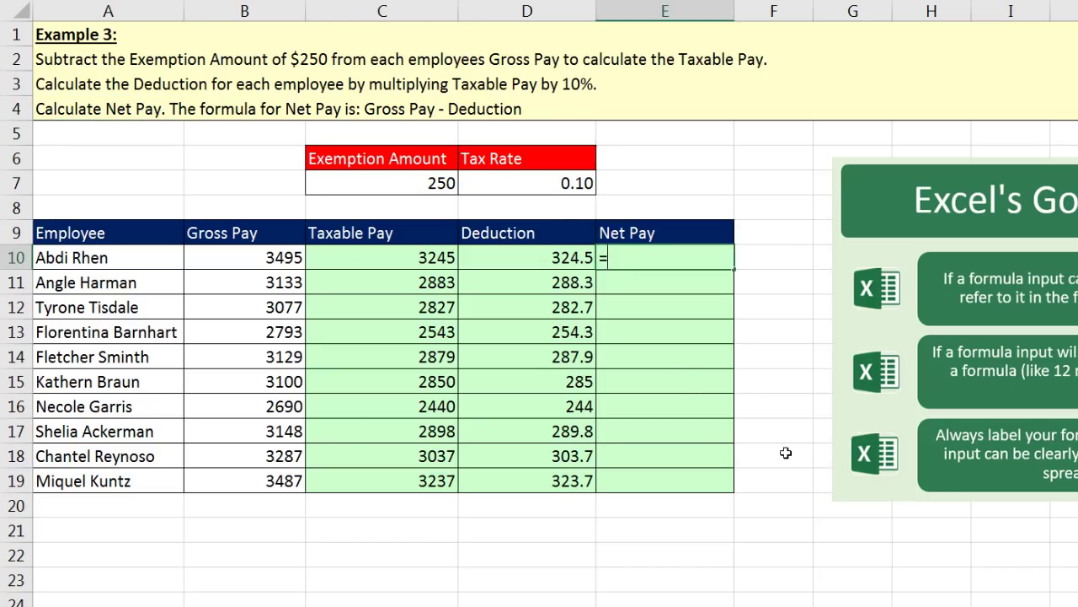
text(=)
key(Left)
key(Left)
key(Left)
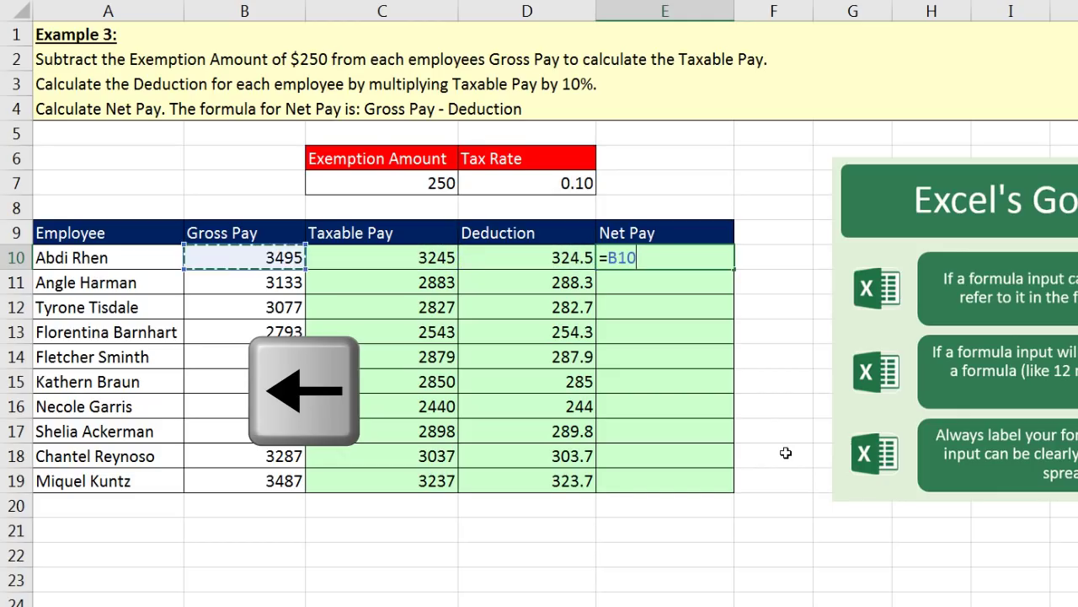
text(-)
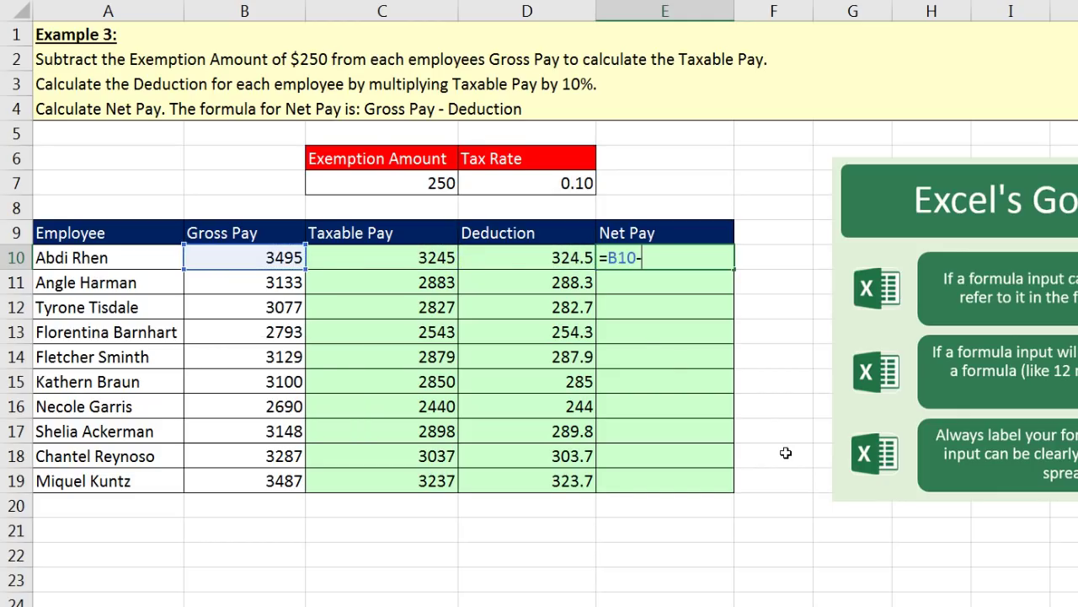
key(Left)
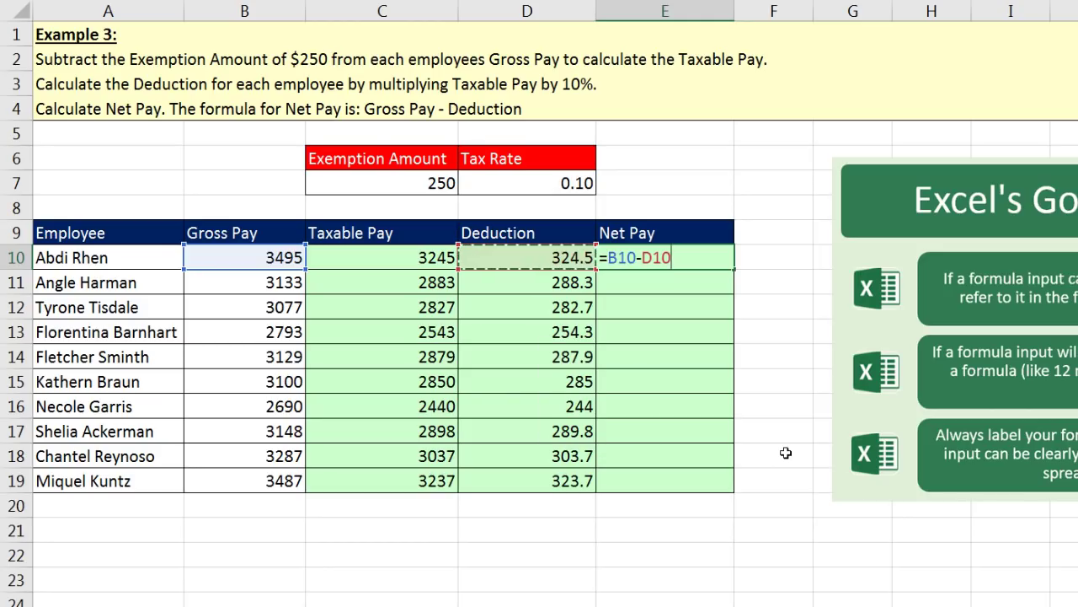
key(ctrl+Return)
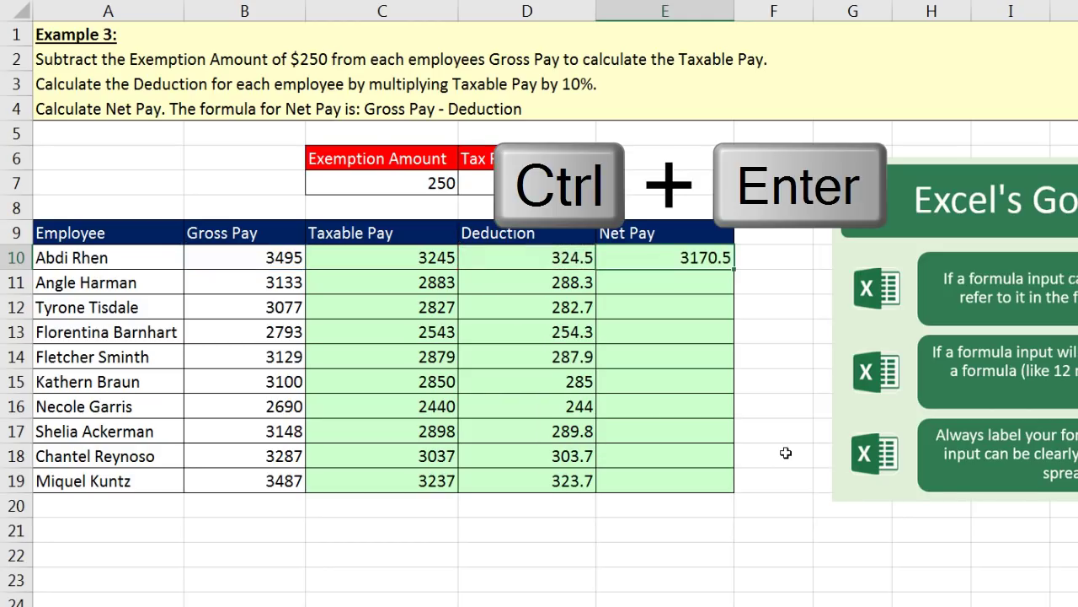
Fill the net pay formula down to E19 and check the last cell's formula.
double_click(734, 266)
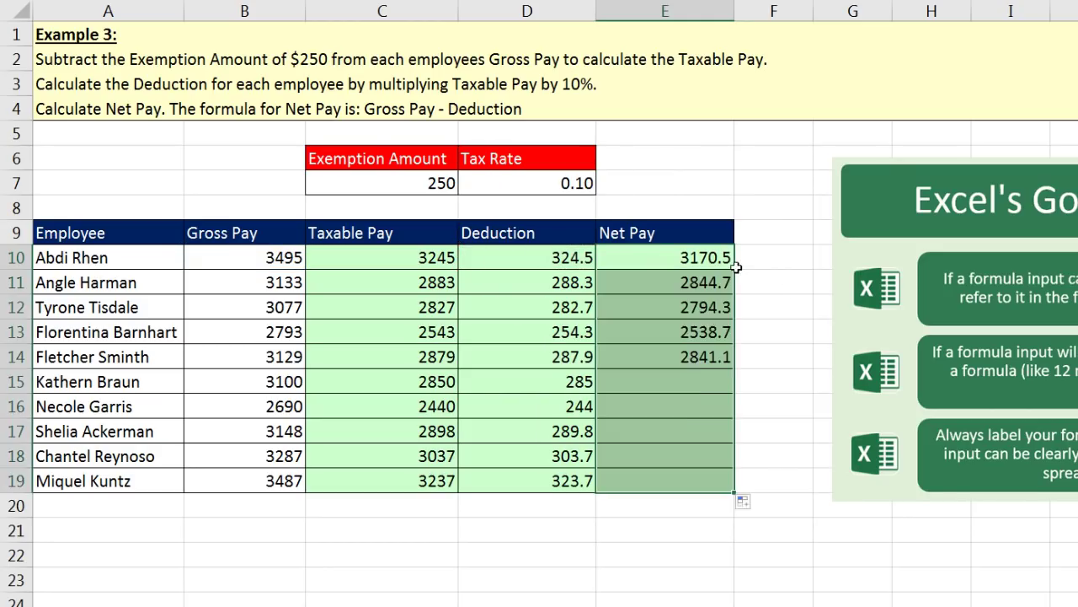
click(649, 478)
key(F2)
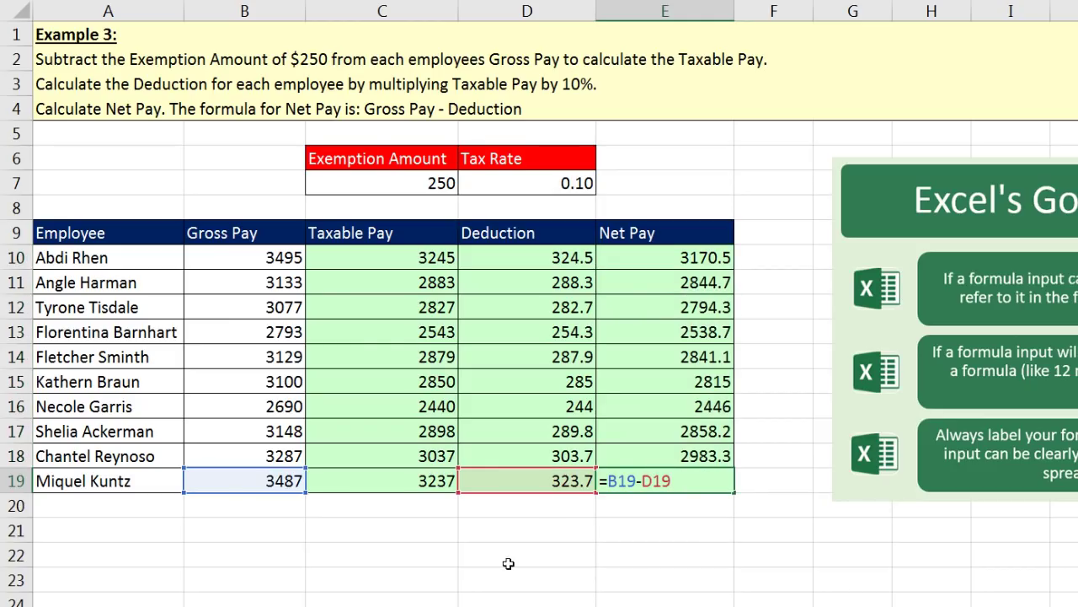
key(Return)
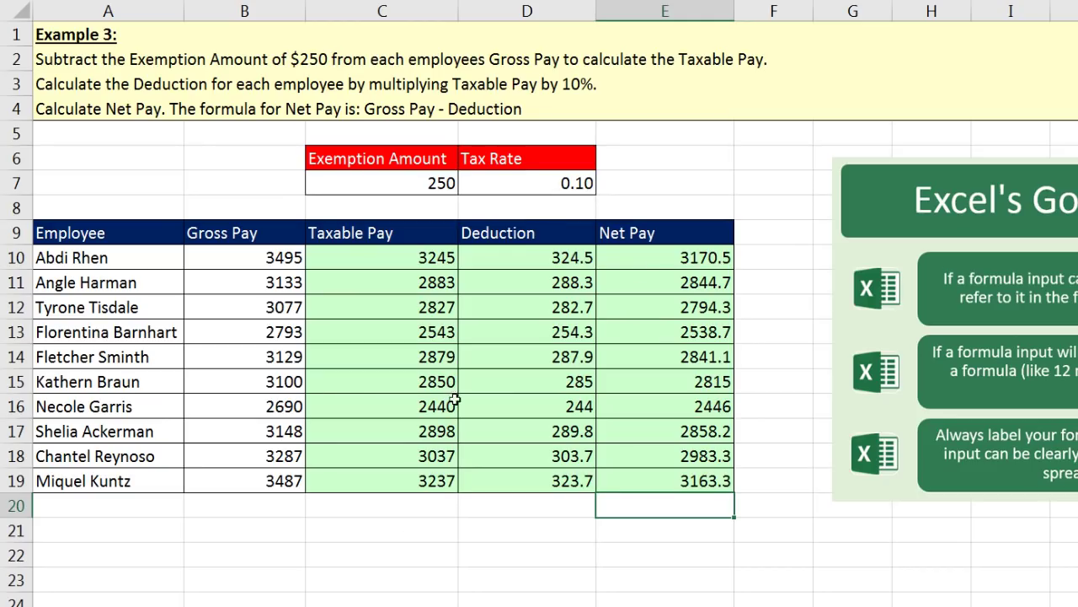
Bring the picture listing the reasons for Excel's Golden Rule into view and place it just beside the payroll table, leaving the table uncovered.
click(431, 193)
click(488, 179)
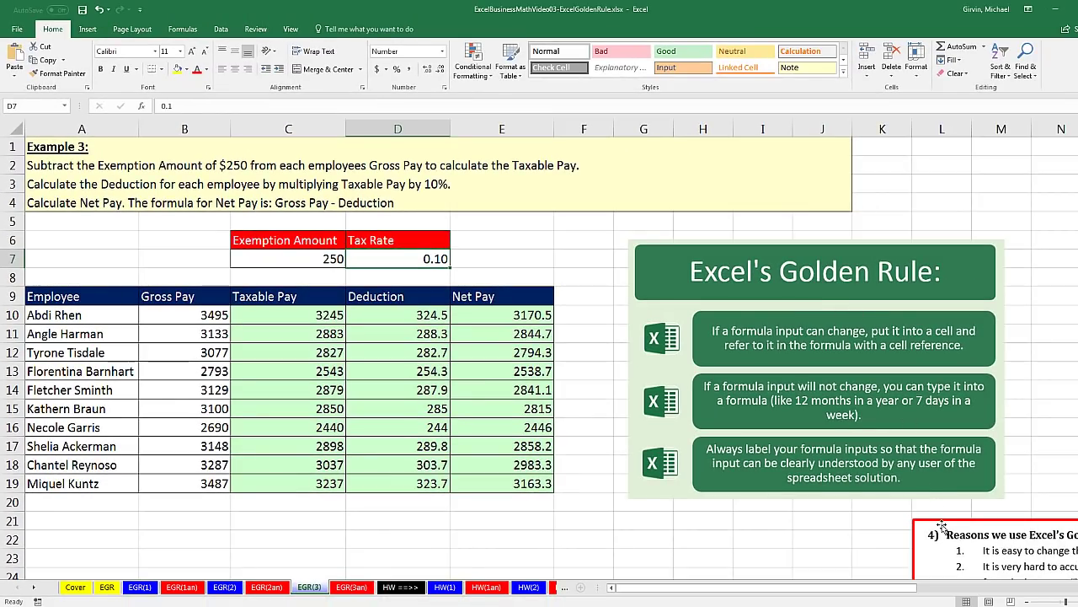
click(942, 525)
drag(942, 526, 312, 328)
drag(352, 356, 329, 371)
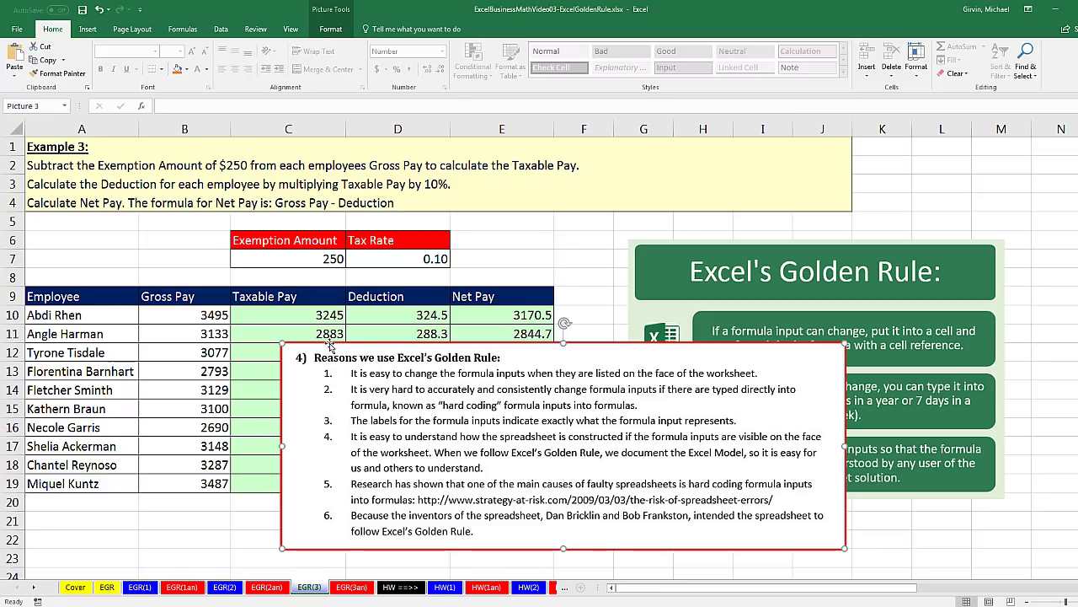
drag(343, 349, 672, 302)
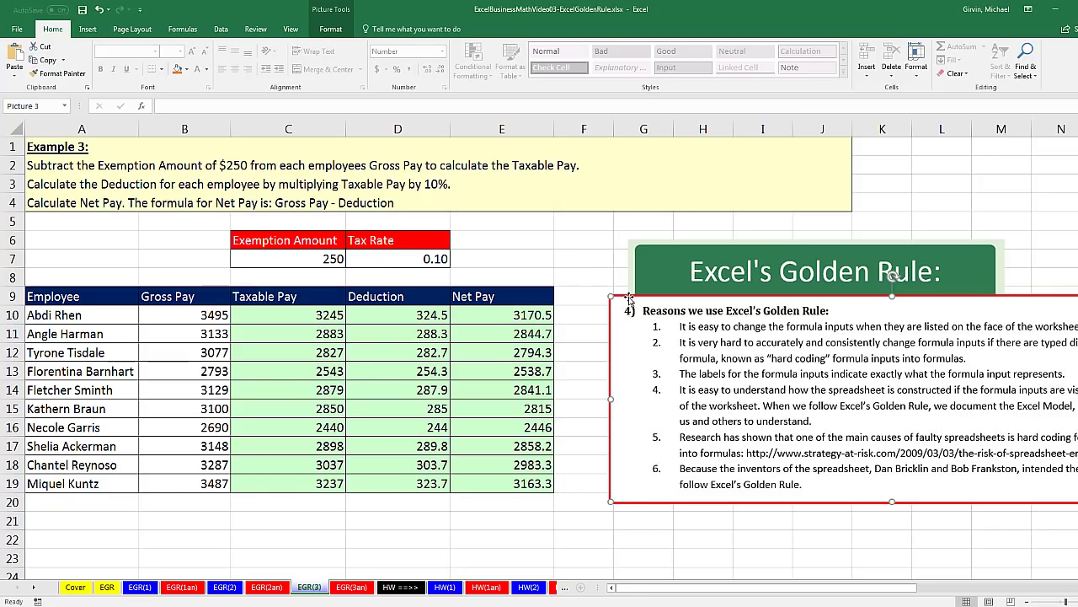
drag(660, 323, 247, 344)
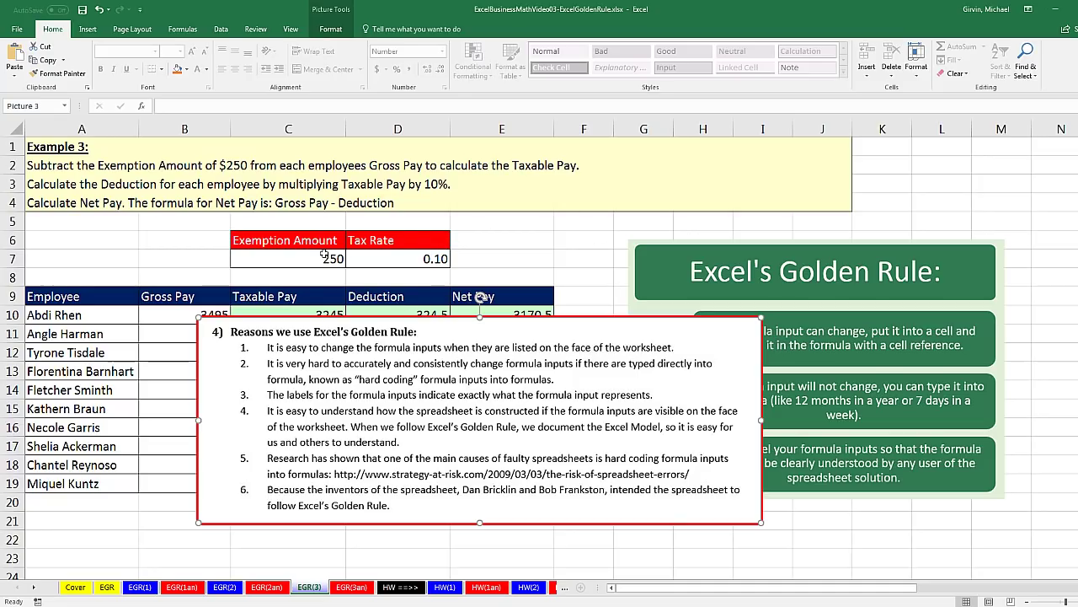
drag(283, 317, 667, 243)
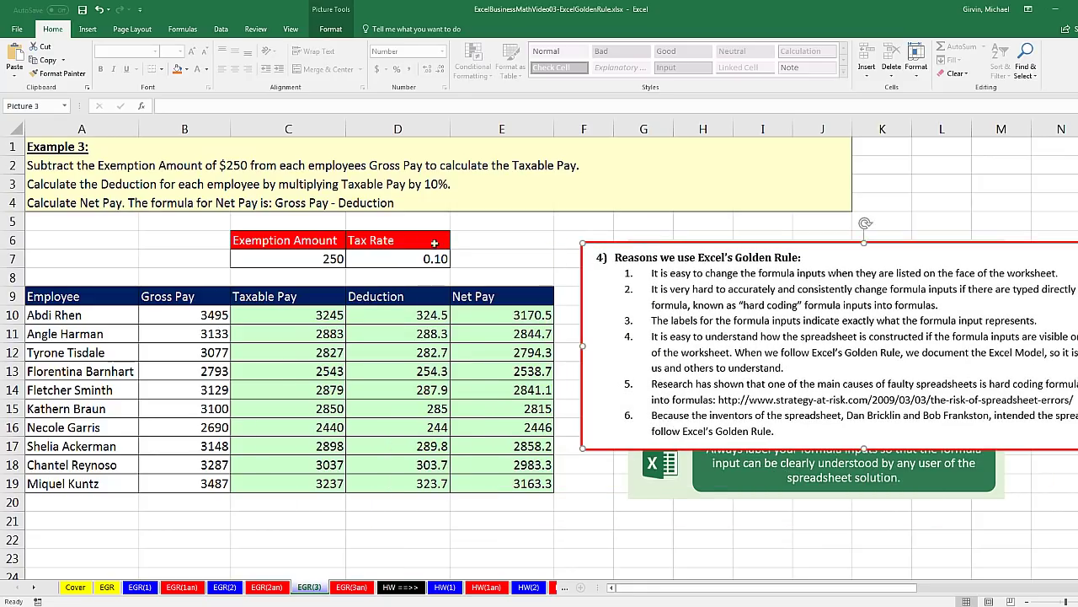
Demonstrate changing a formula input by setting the exemption amount in C7 to 300, and undo that change.
click(275, 260)
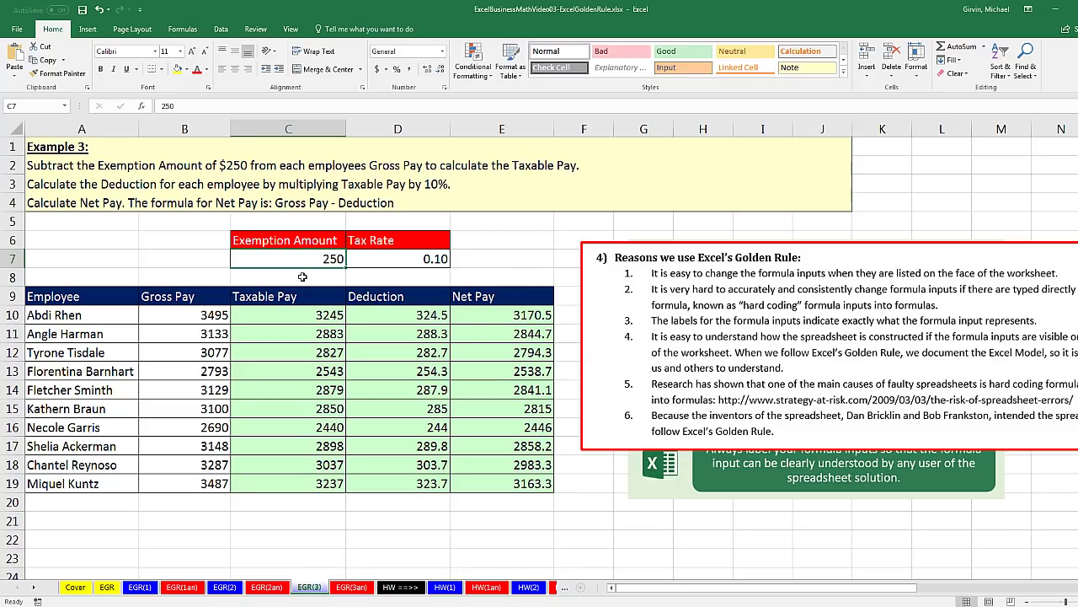
text(300)
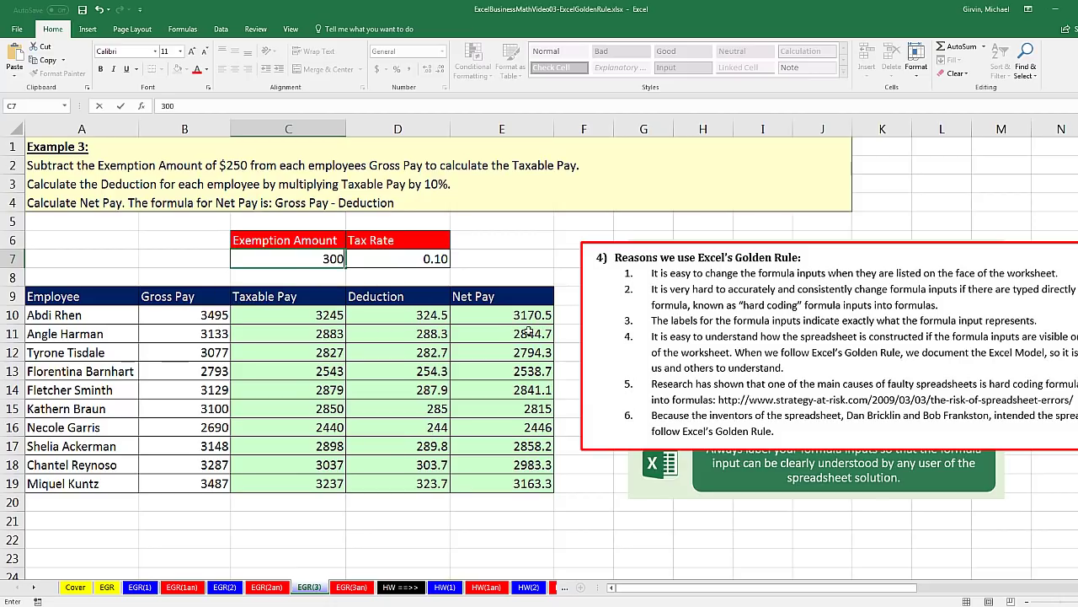
key(Return)
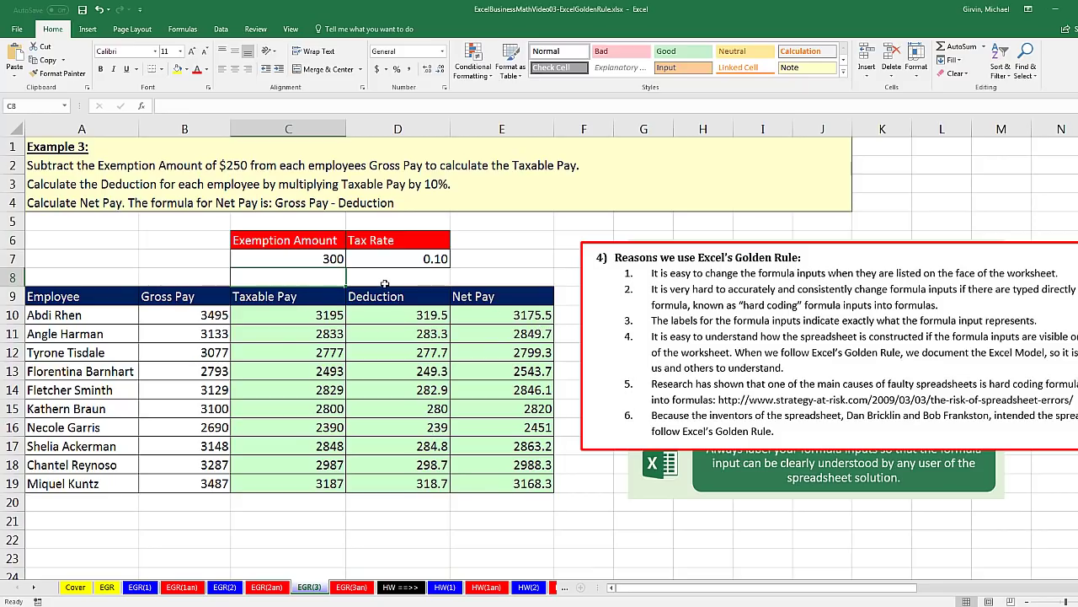
key(ctrl+z)
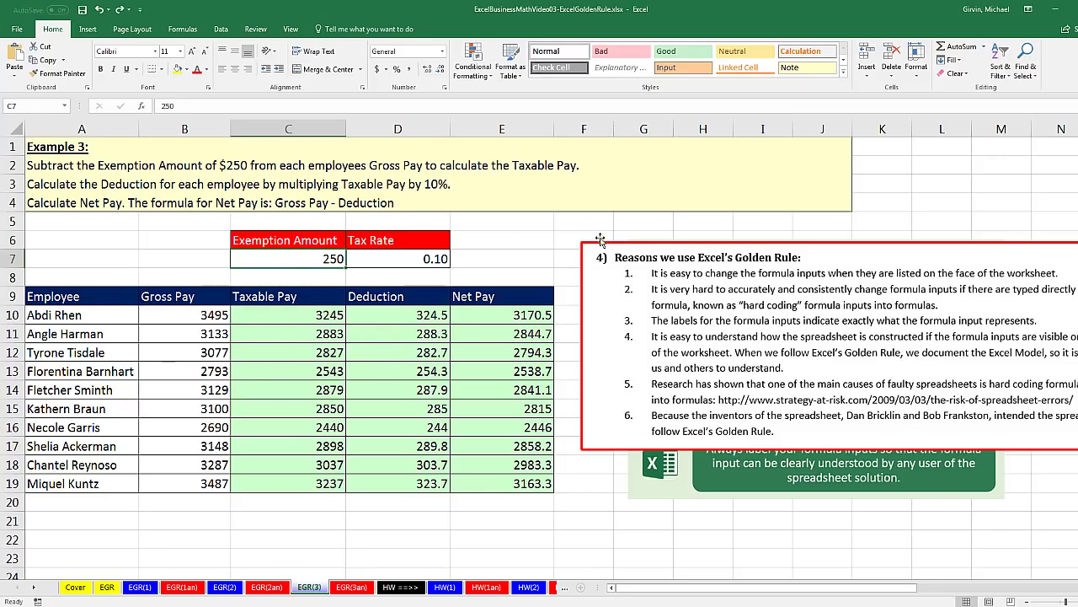
Move the picture of Golden Rule reasons over the payroll table to read it in full, and return it beside the table.
drag(601, 246, 238, 344)
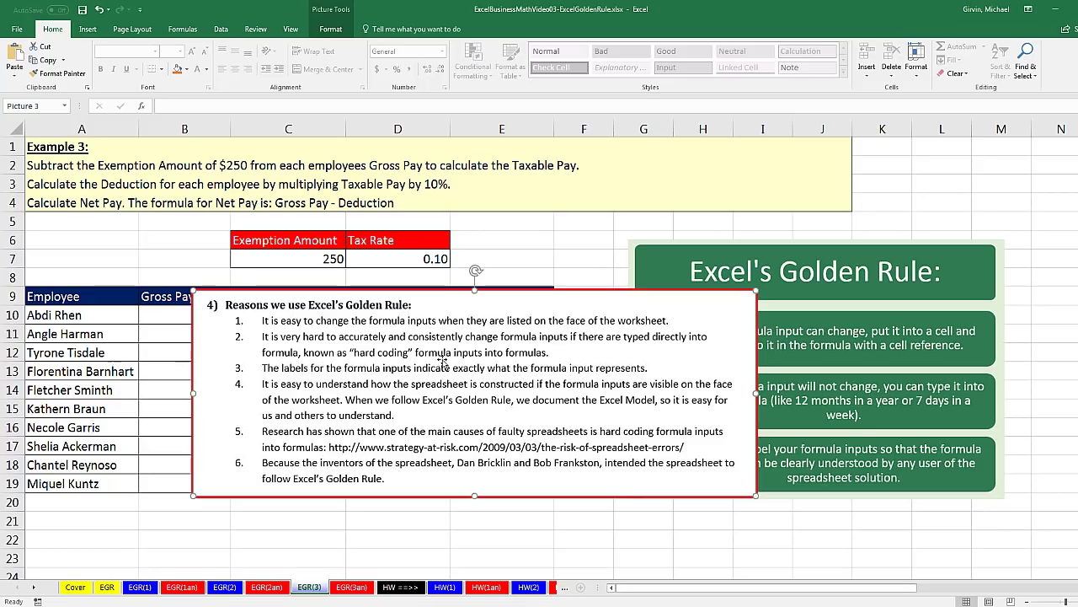
mouse_move(238, 294)
mouse_down()
mouse_move(706, 285)
mouse_move(663, 248)
mouse_move(265, 215)
mouse_move(232, 278)
mouse_up()
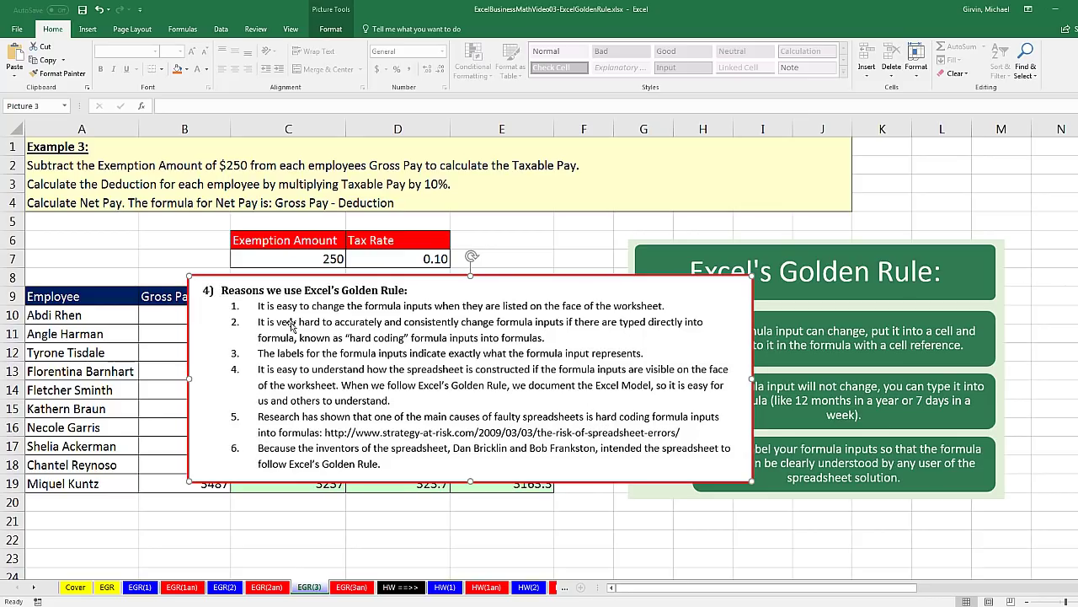
drag(219, 276, 640, 231)
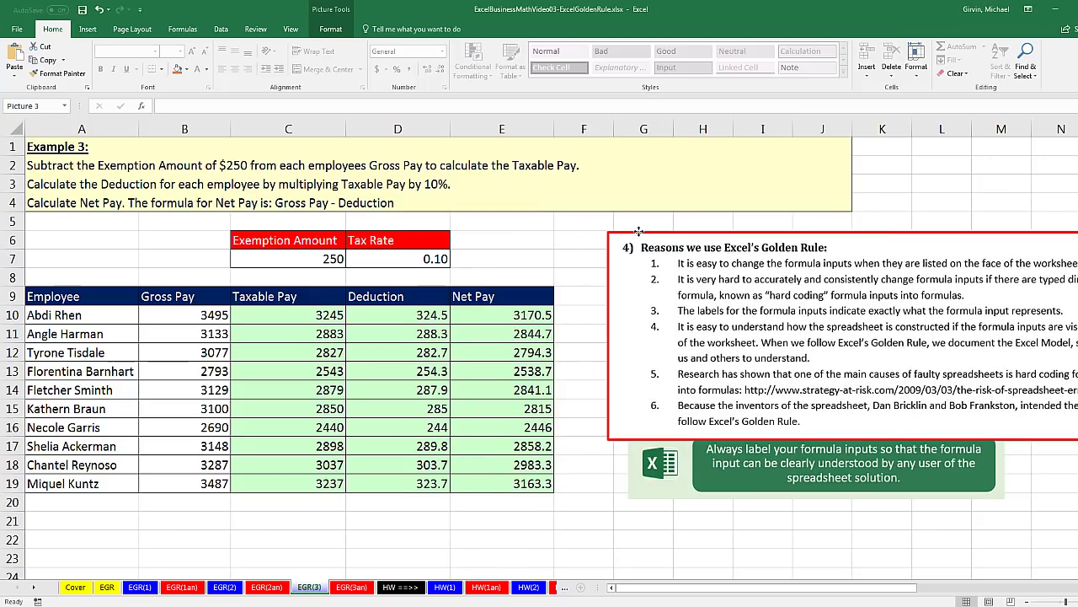
Hard-code the exemption in C10 by replacing the $C$7 reference with 250, and fill the taxable pay formula down to C19.
click(327, 318)
text(=B10-$C$7)
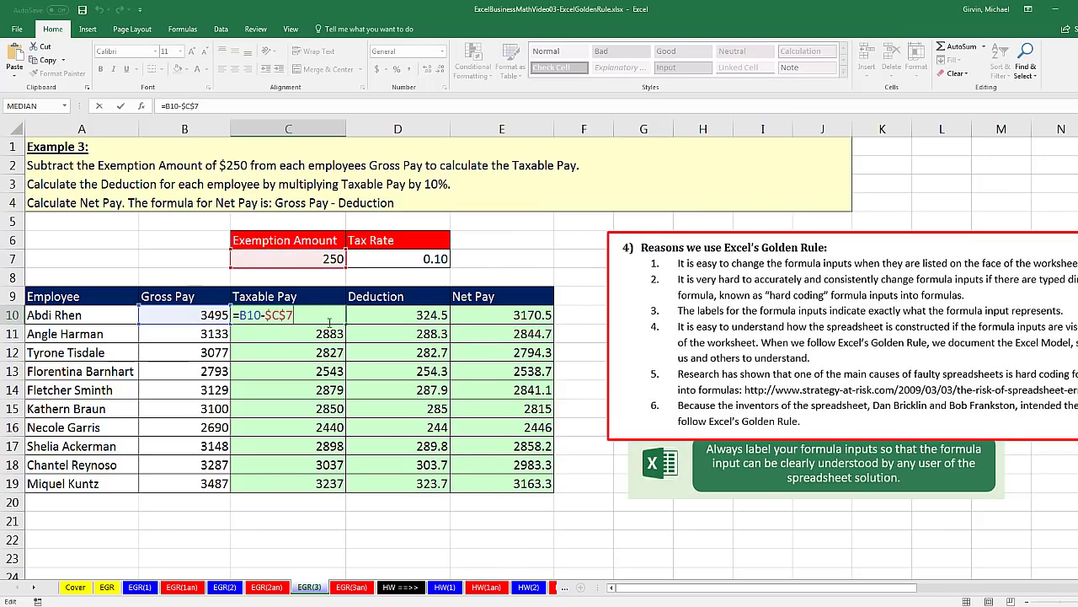
double_click(281, 315)
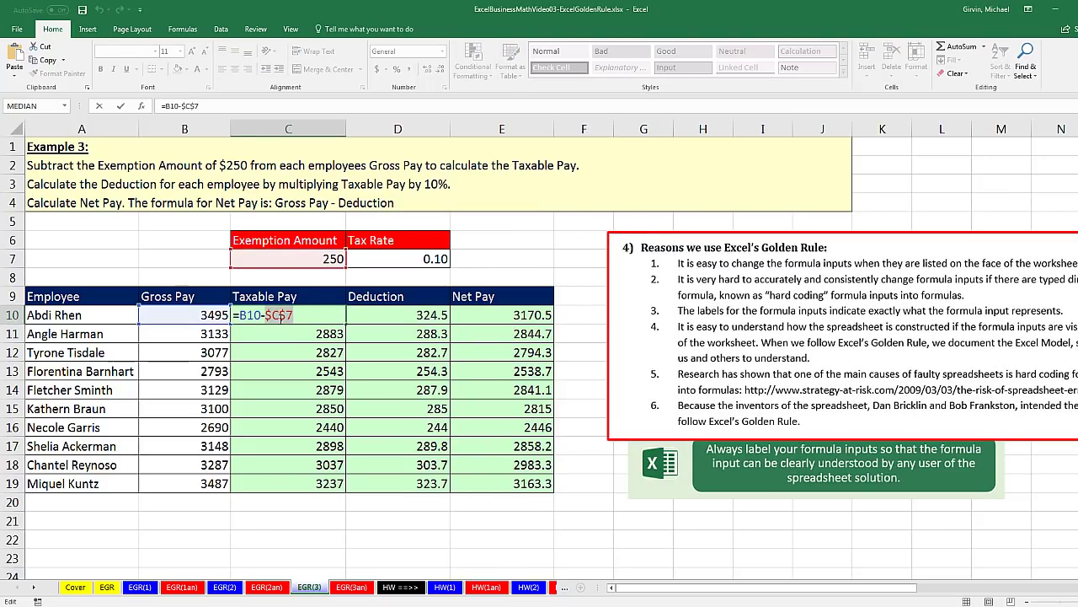
text(250)
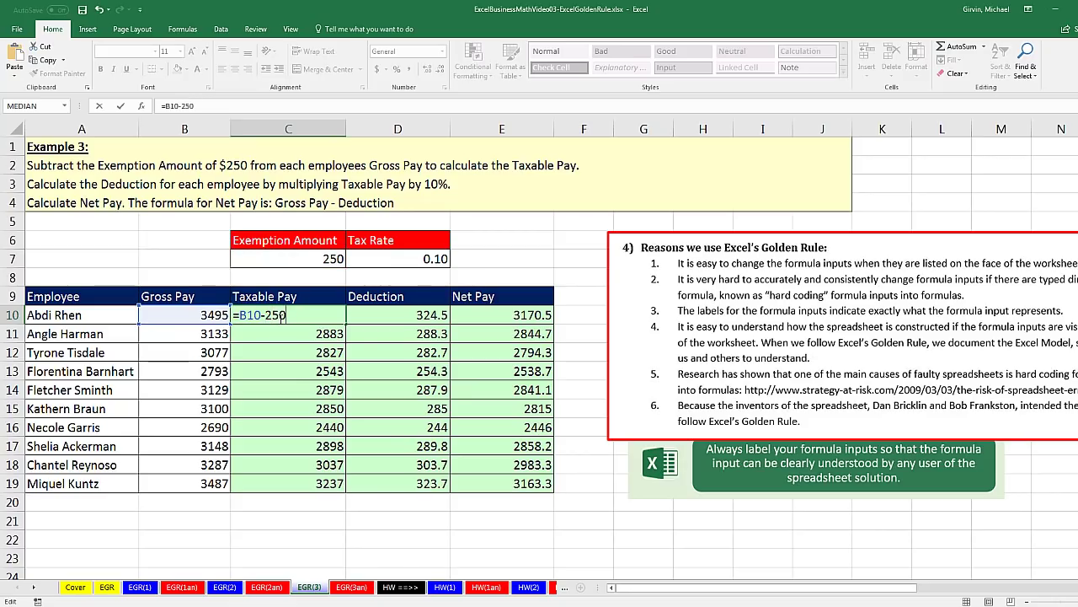
key(ctrl+Return)
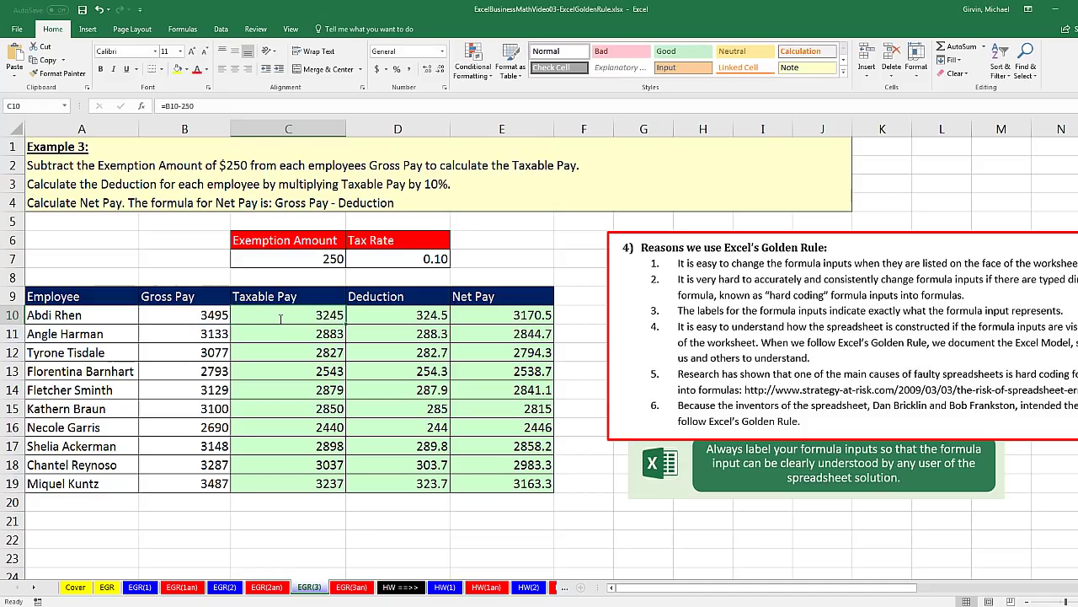
double_click(346, 324)
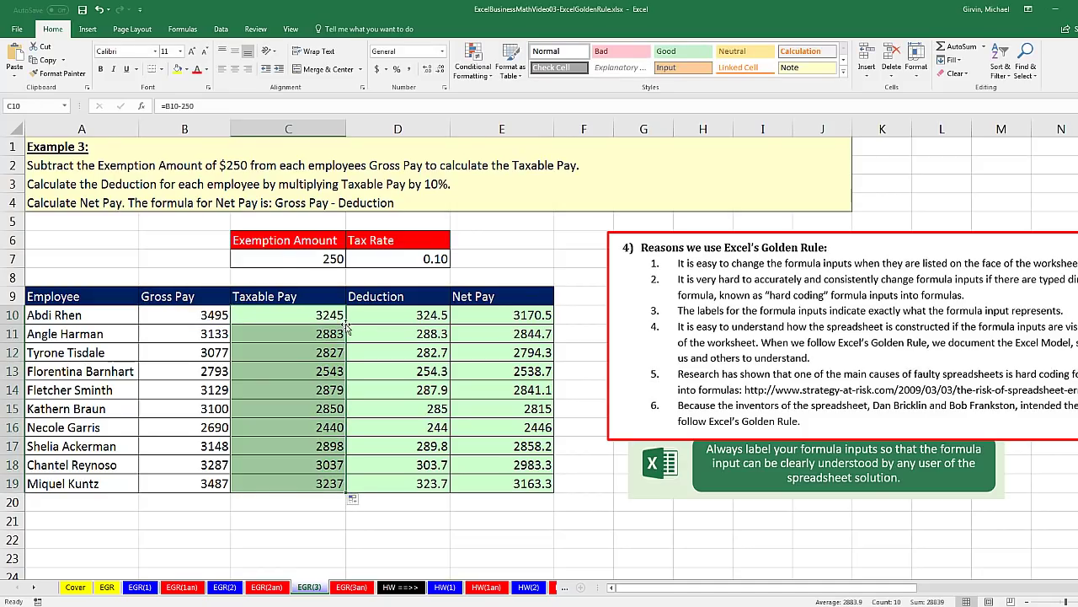
Hard-code the tax rate in D10 by replacing the $D$7 reference with 0.1, and fill the deduction formula down to D19.
drag(260, 246, 430, 274)
double_click(431, 315)
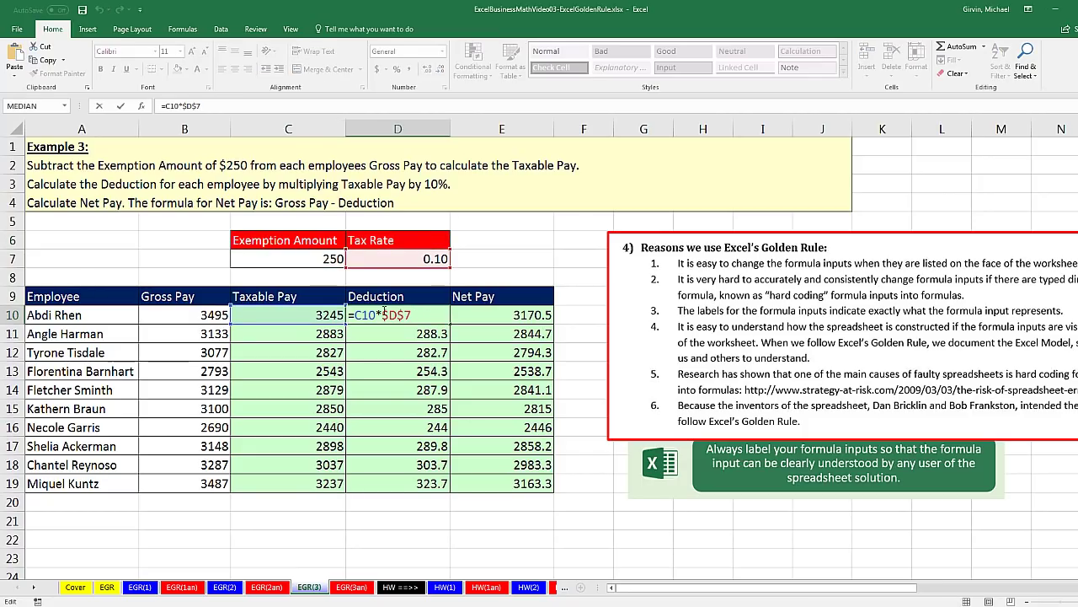
key(BackSpace)
key(BackSpace)
key(BackSpace)
key(BackSpace)
text(0.1)
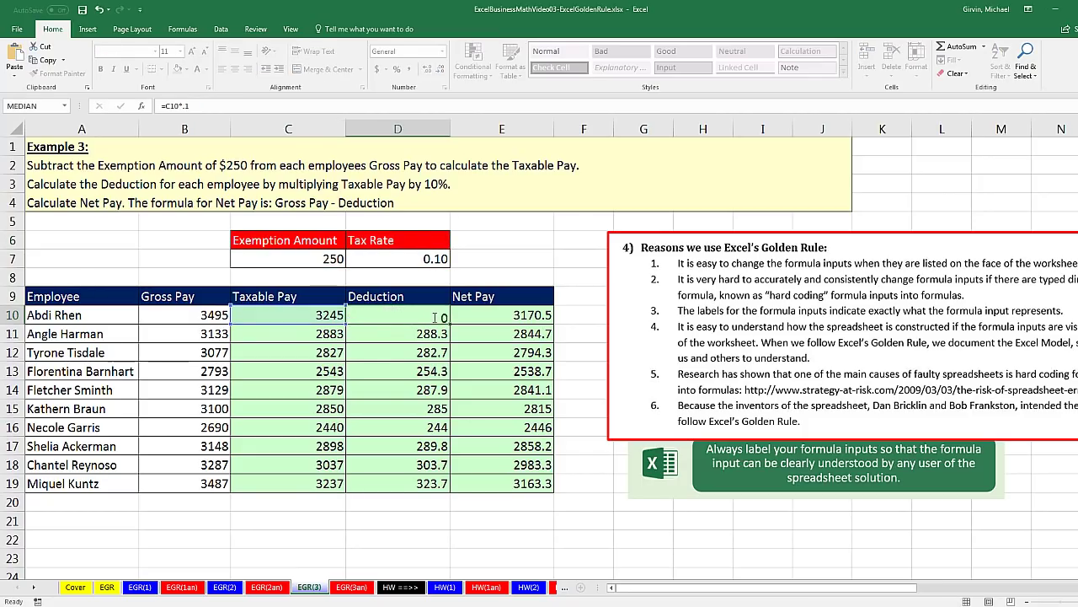
key(ctrl+Return)
double_click(450, 324)
Clear the labelled exemption and tax rate inputs from C6:D7 and inspect the hard-coded formulas in C10 and D10.
drag(328, 246, 405, 262)
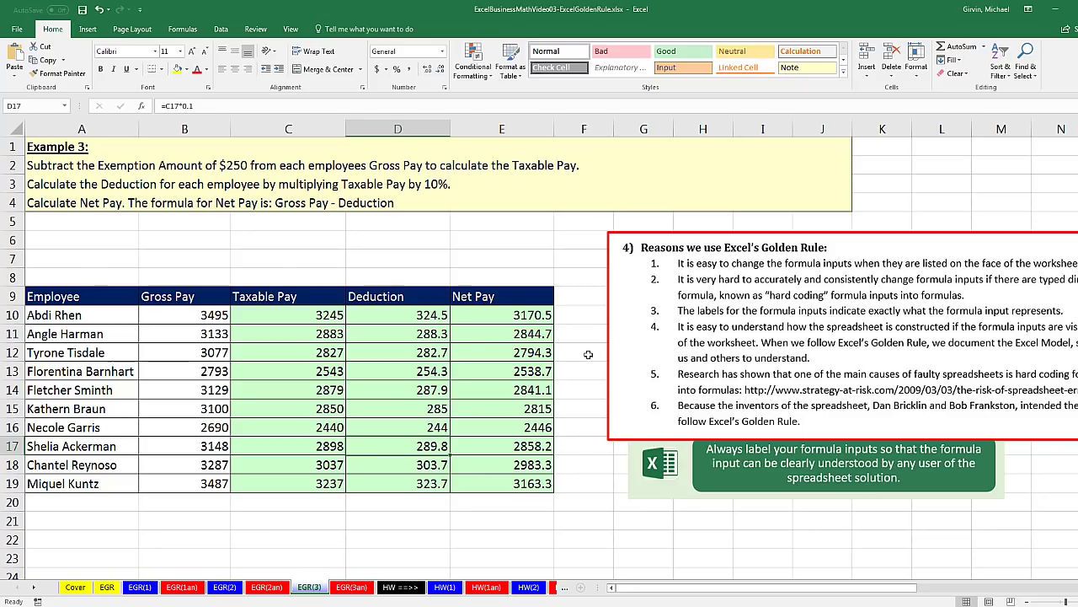
double_click(324, 318)
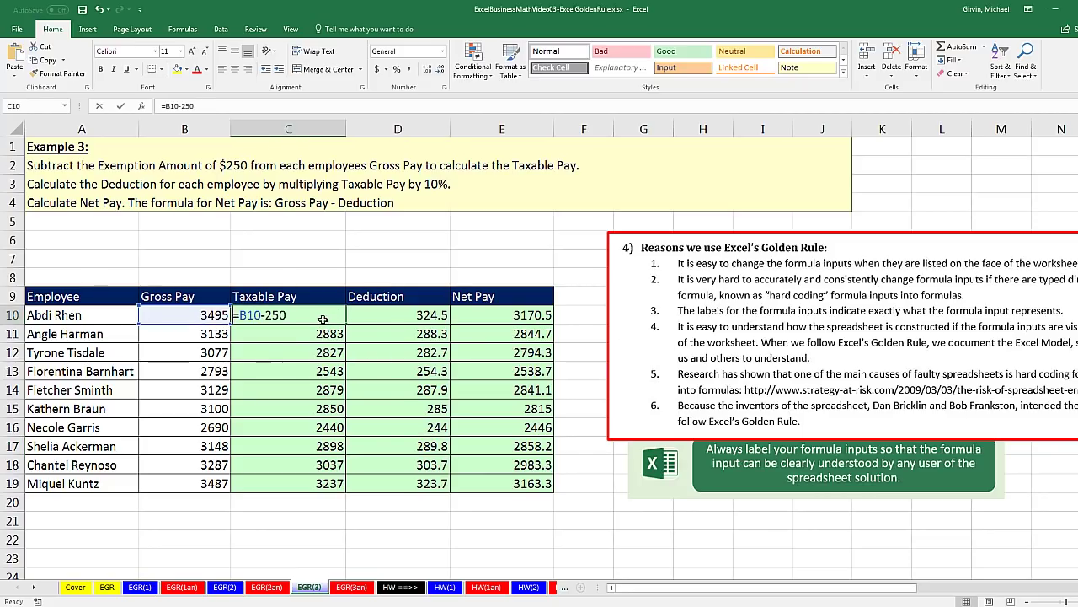
key(Escape)
double_click(408, 318)
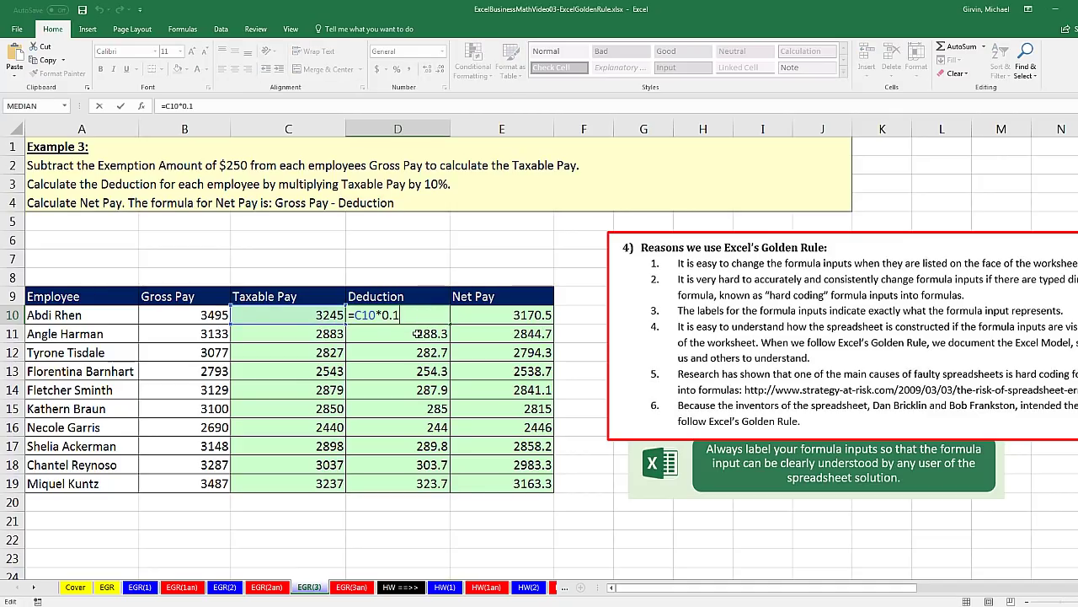
key(Escape)
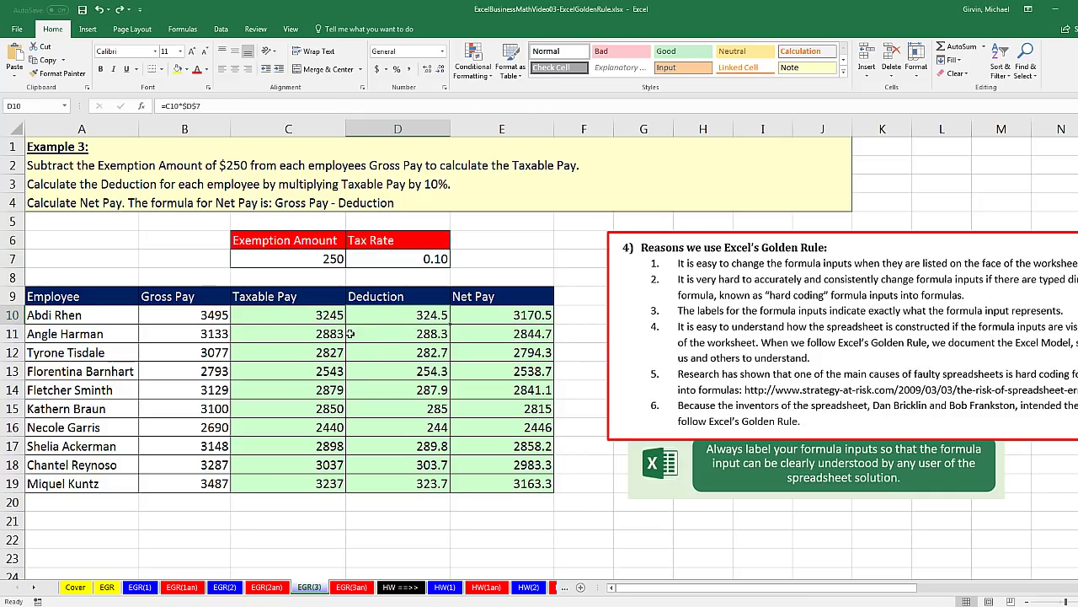
Undo the clearing of the inputs and the hard-coding of both formulas, and inspect the cell references in C10.
key(ctrl+z)
key(ctrl+z)
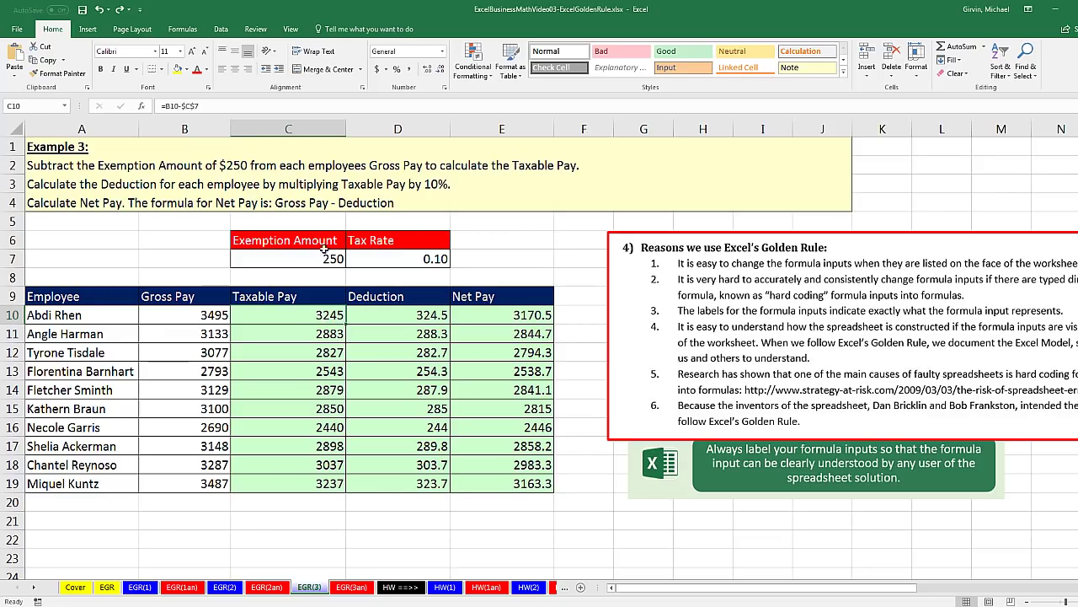
double_click(325, 315)
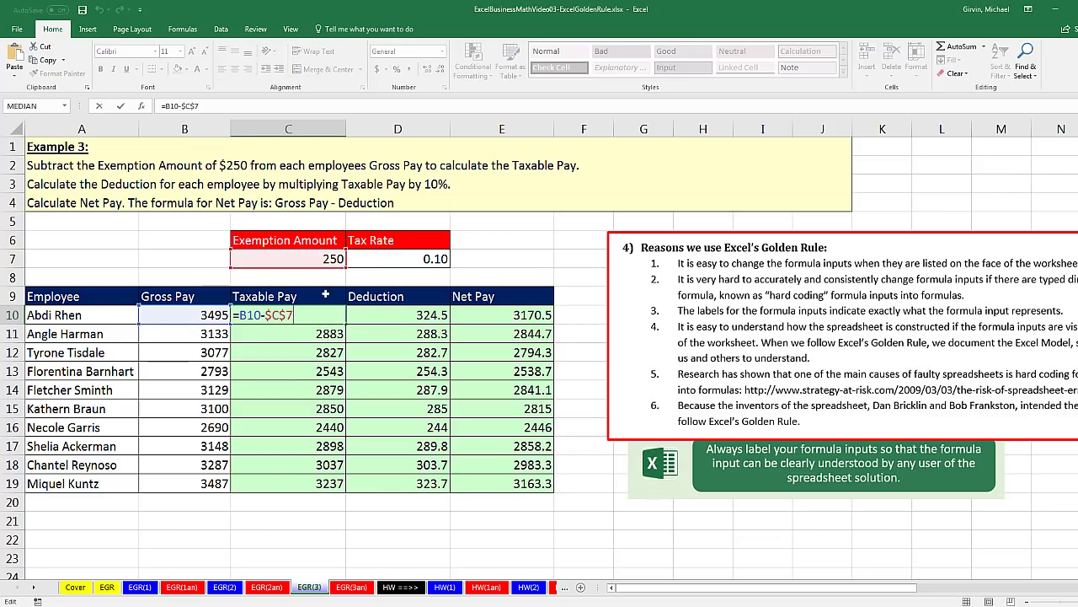
Read the remaining Golden Rule reasons by moving their picture over the payroll table and back beside it, checking the exemption input between readings.
drag(677, 263, 287, 315)
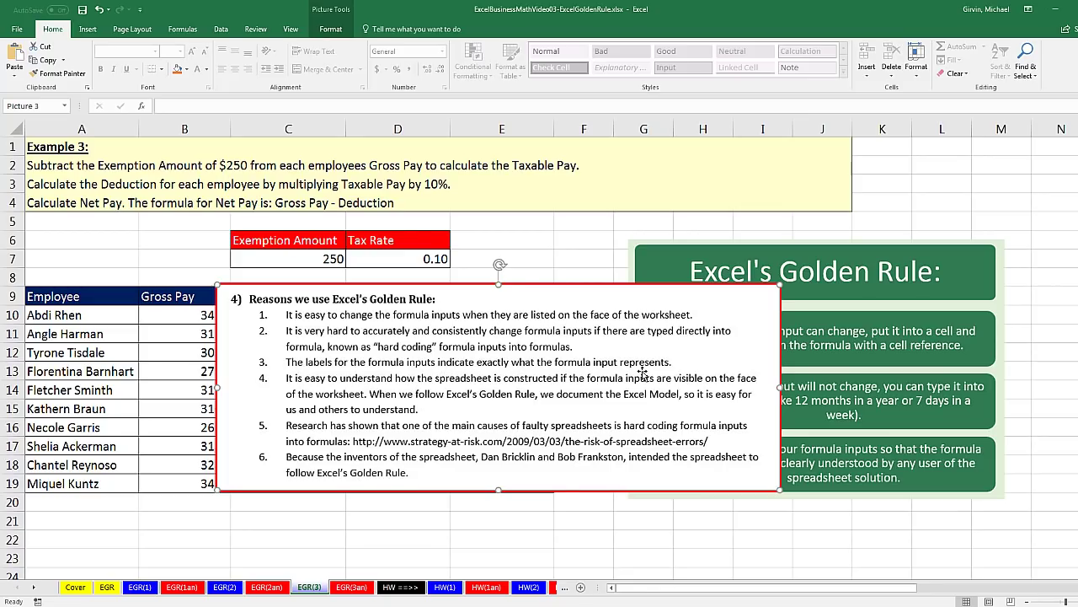
click(321, 258)
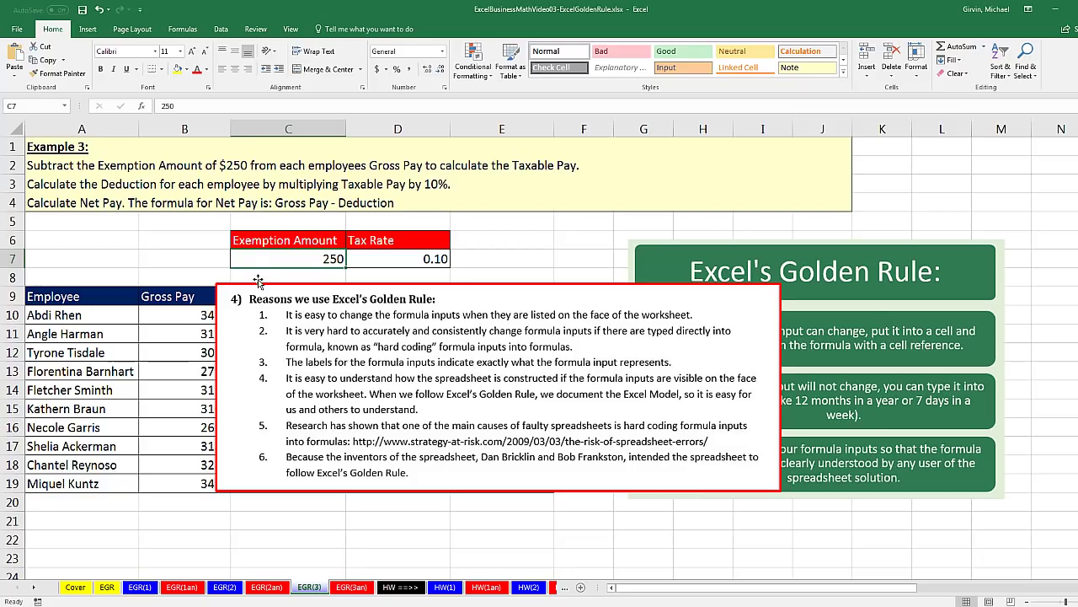
drag(258, 280, 607, 259)
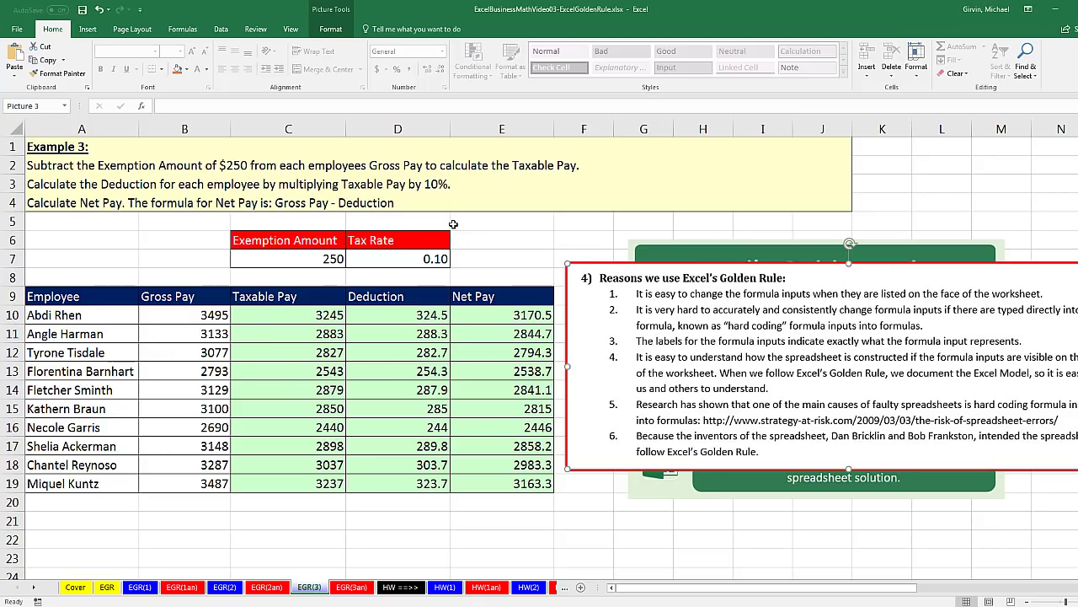
drag(592, 267, 281, 283)
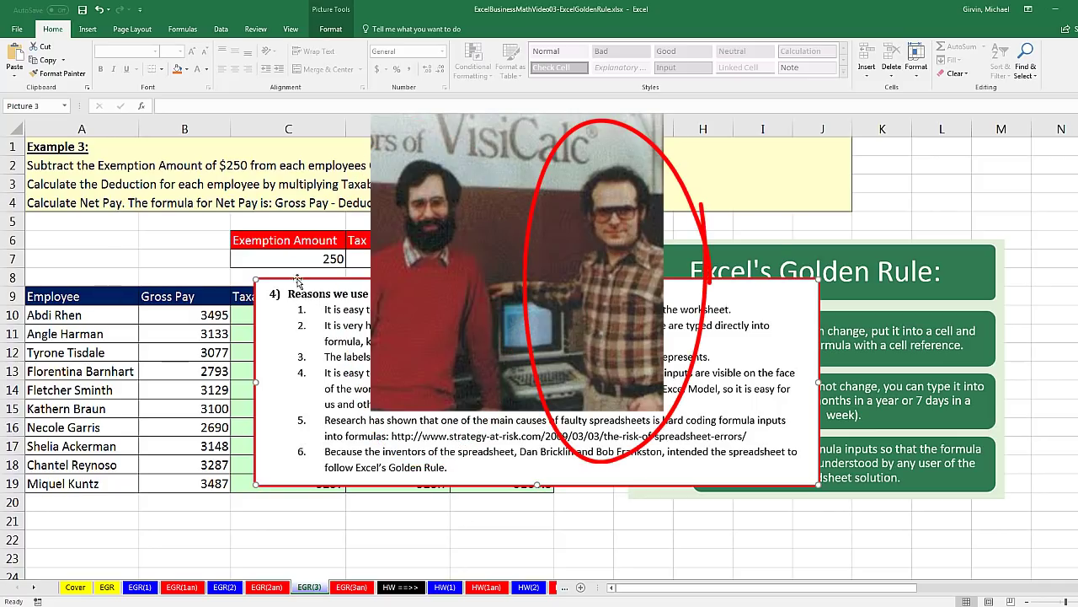
drag(297, 281, 612, 279)
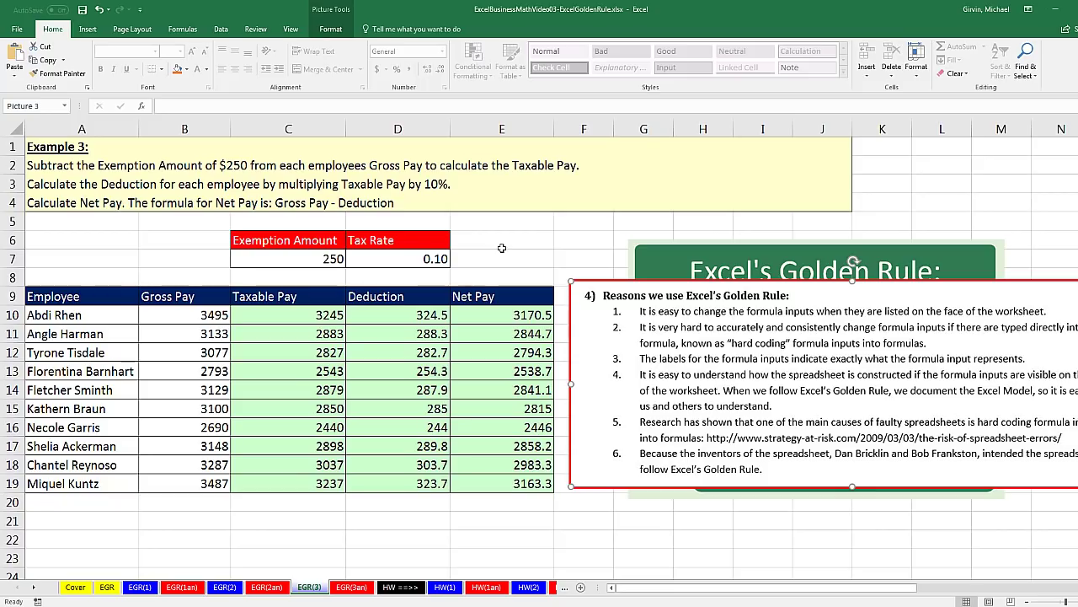
Inspect the first employee's taxable pay formula in C10 and leave it without editing.
click(325, 313)
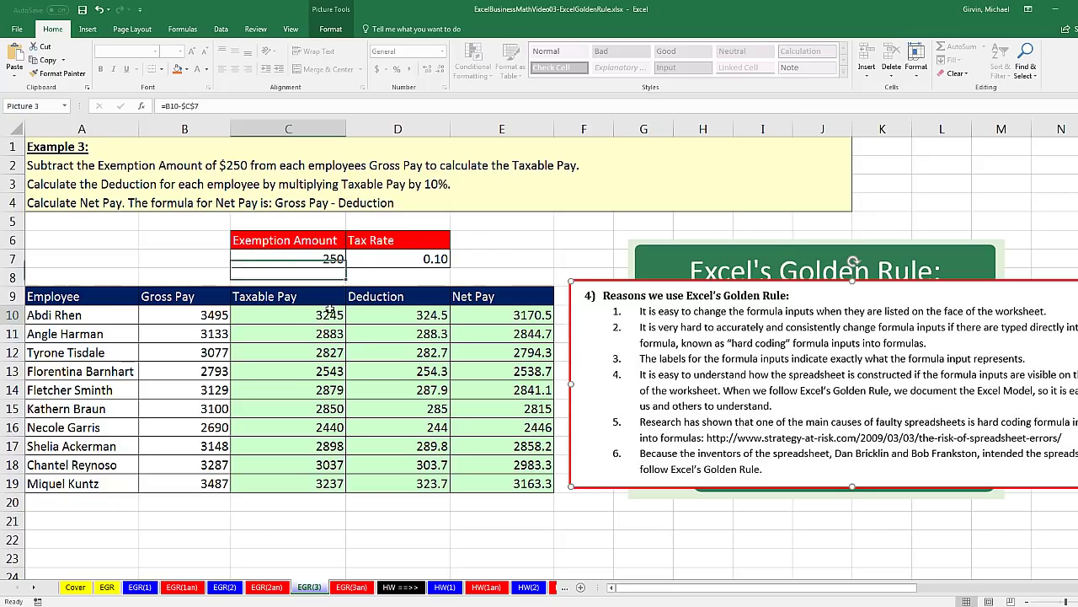
key(F2)
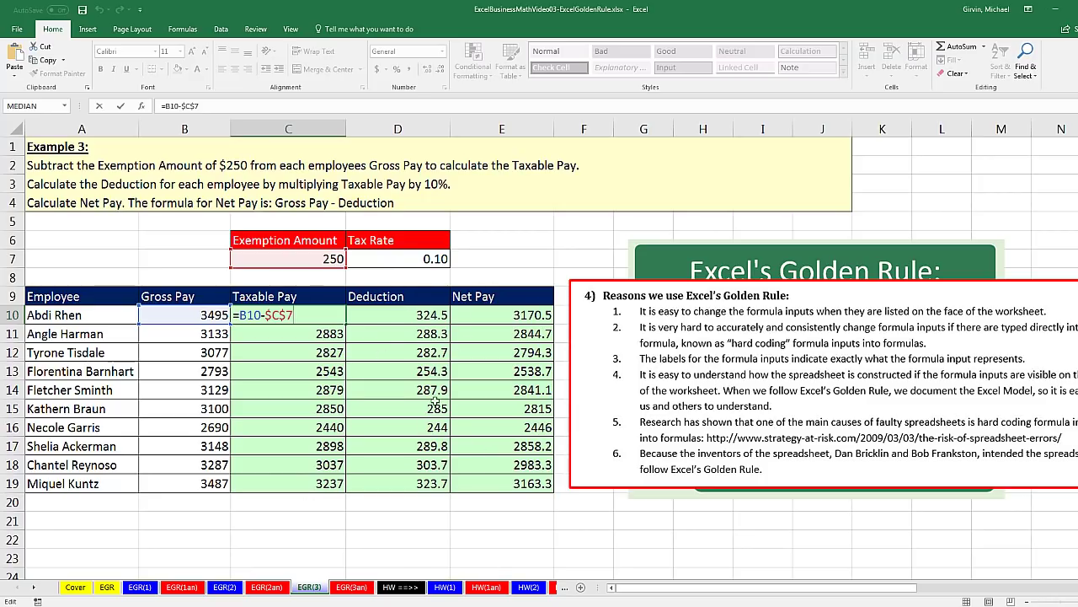
key(Escape)
Demonstrate what-if analysis again by setting the exemption amount in C7 to 300, and undo the entry.
click(328, 259)
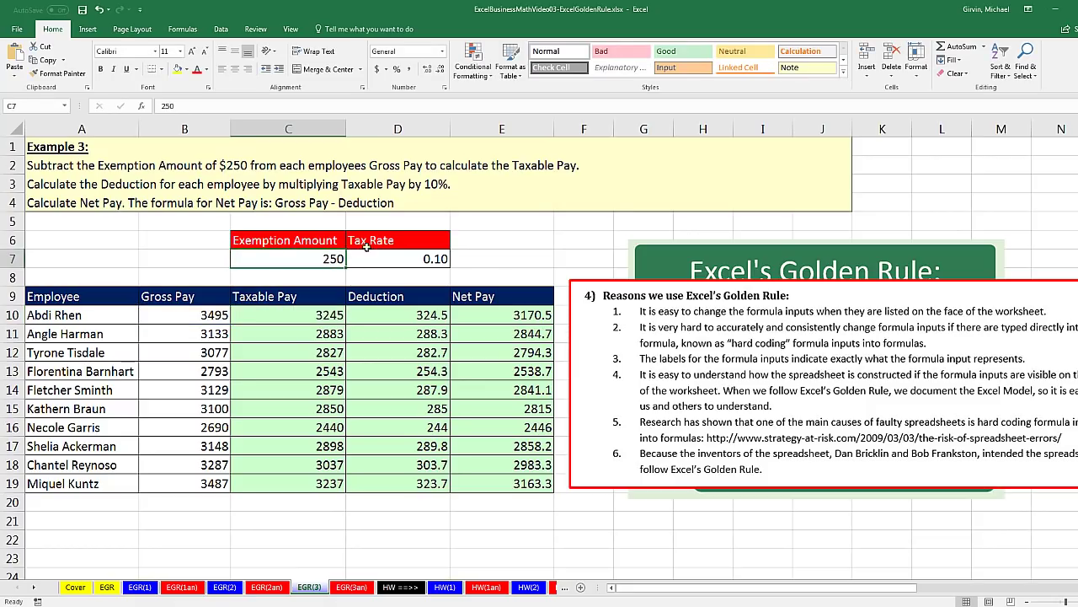
text(300)
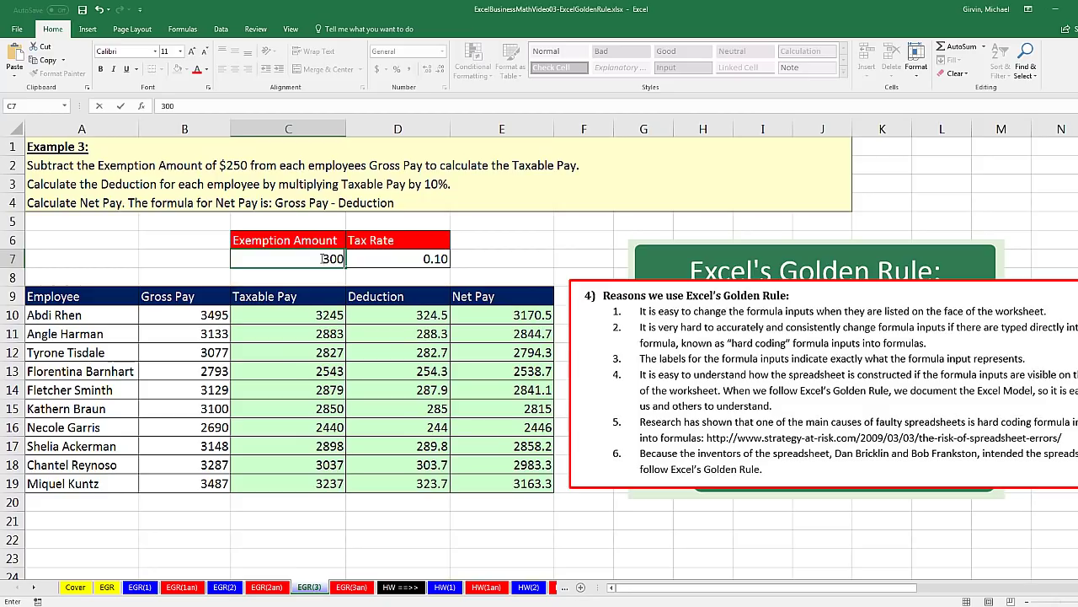
key(Return)
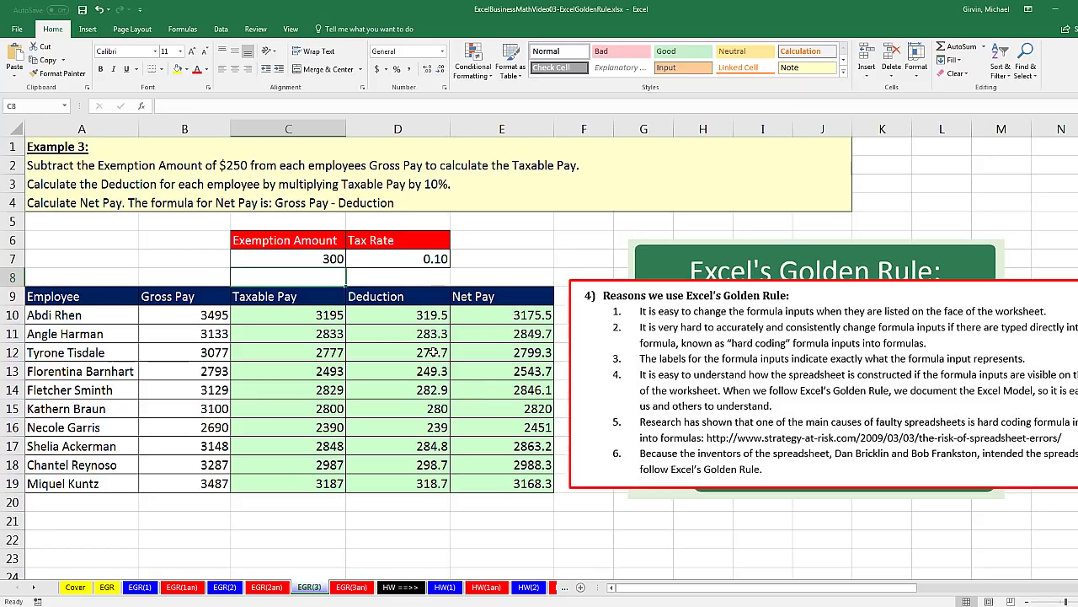
key(ctrl+z)
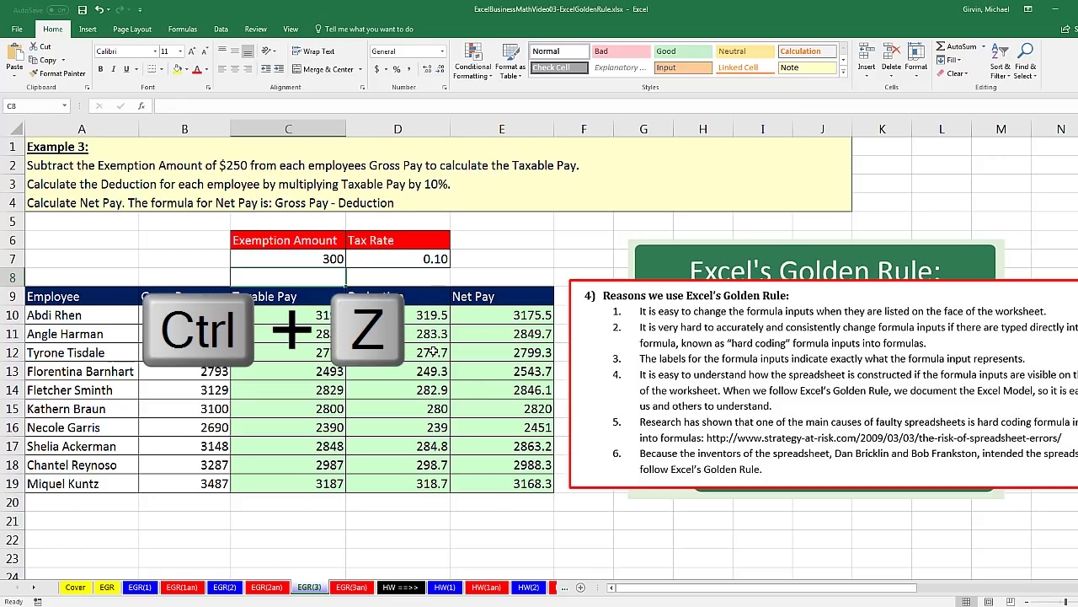
key(ctrl+z)
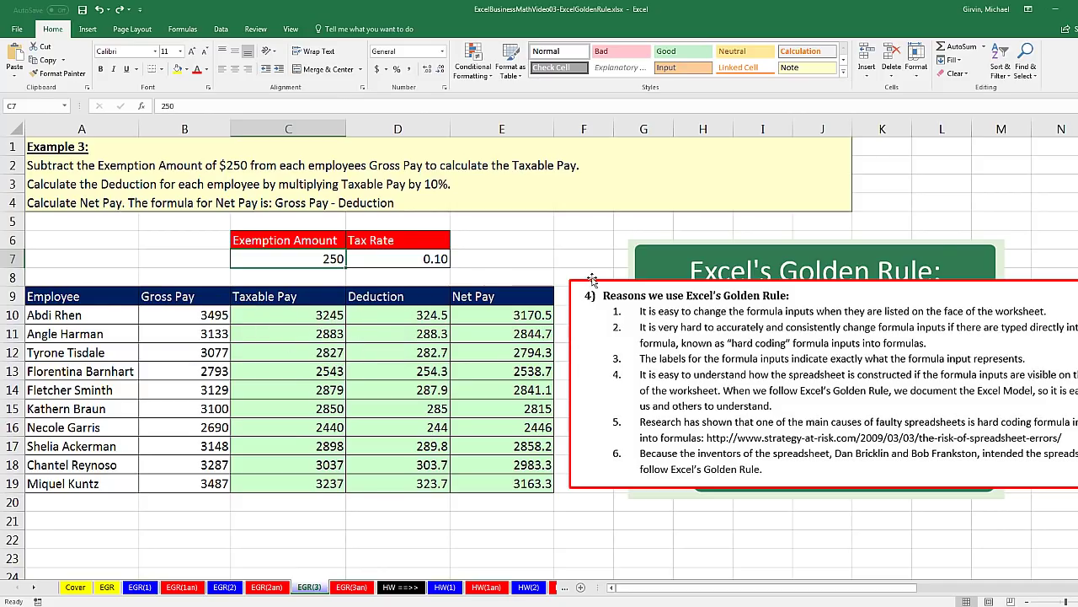
Move the reasons picture lower to uncover the first Golden Rule statement, and go back through the earlier example sheets to the Cover sheet.
drag(592, 279, 628, 380)
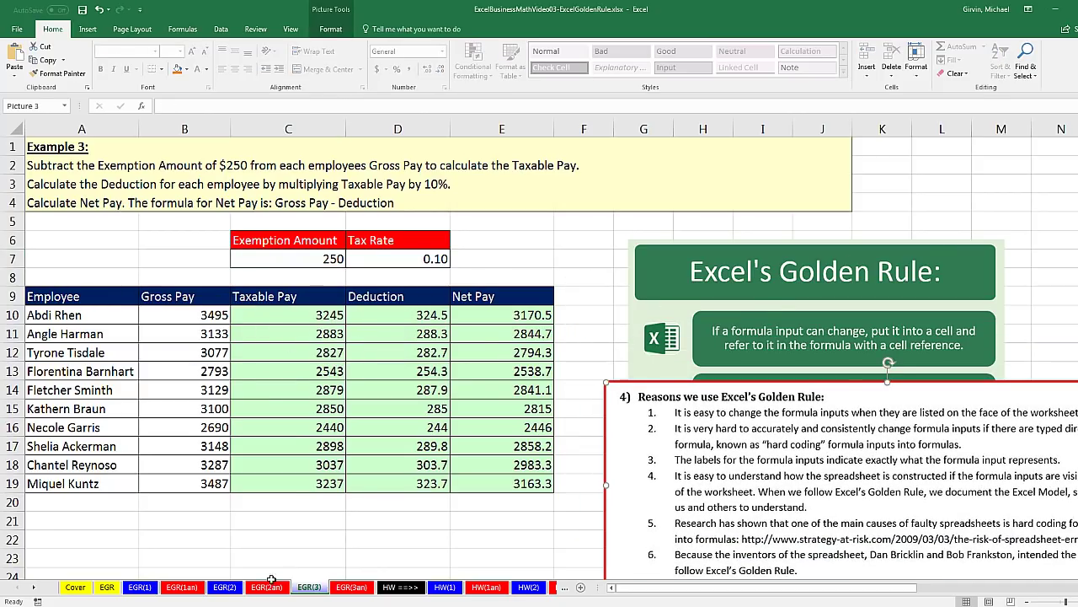
click(224, 587)
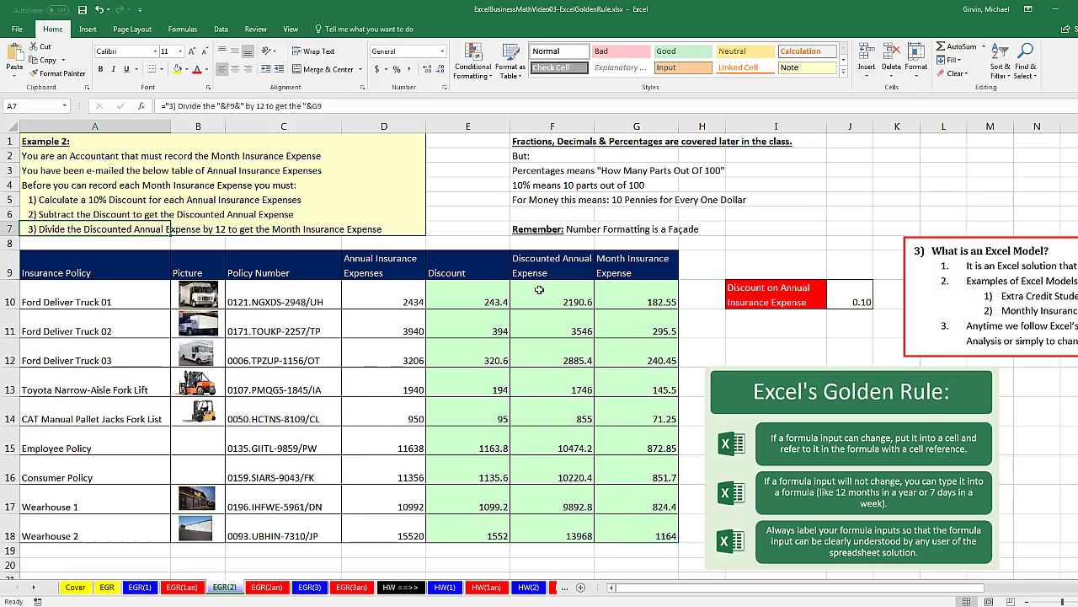
click(138, 588)
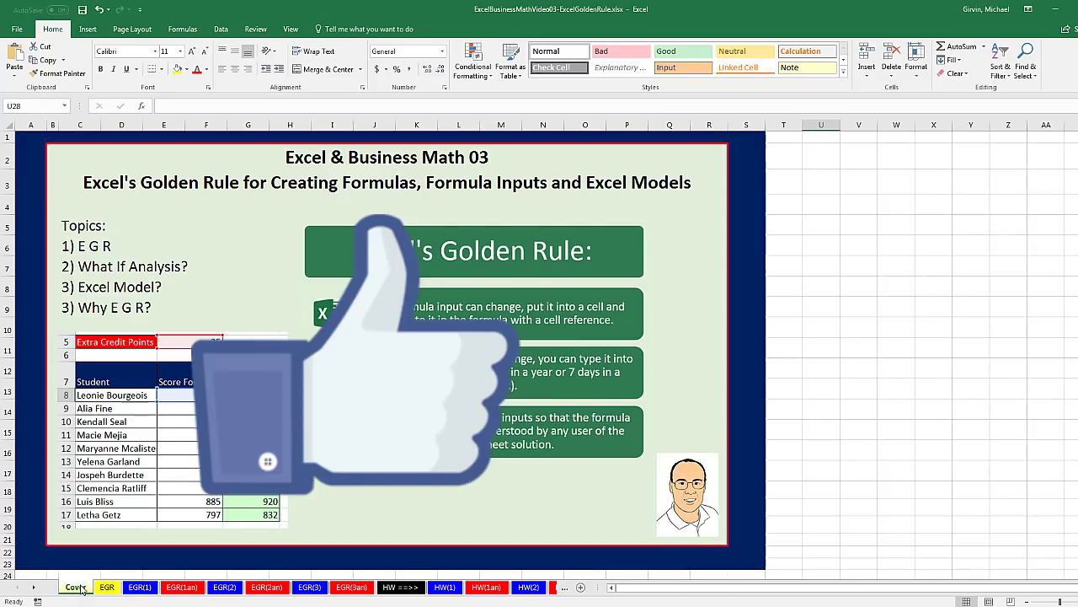
click(77, 587)
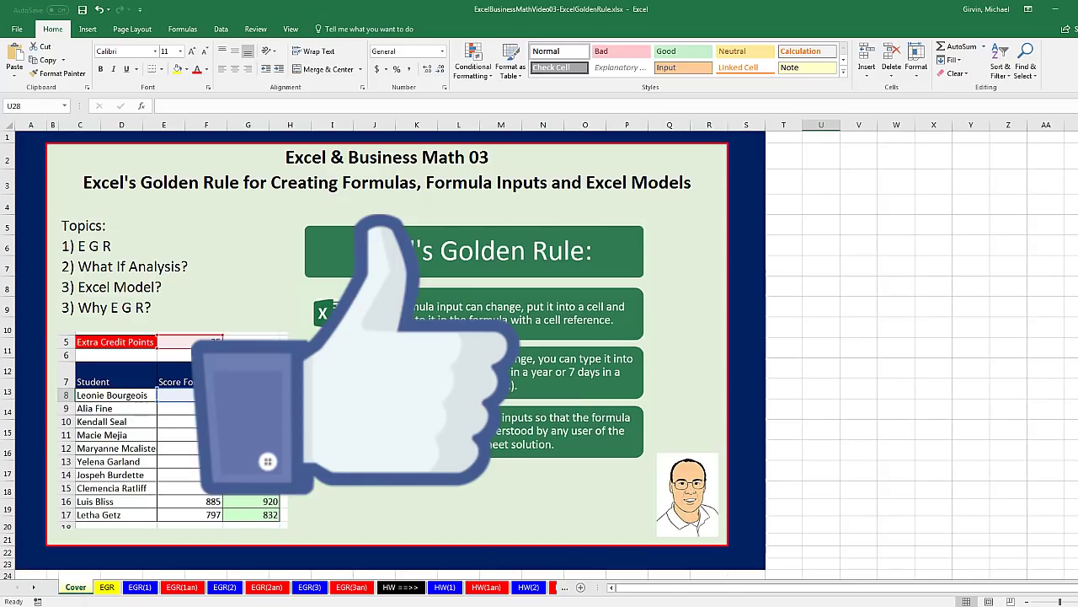